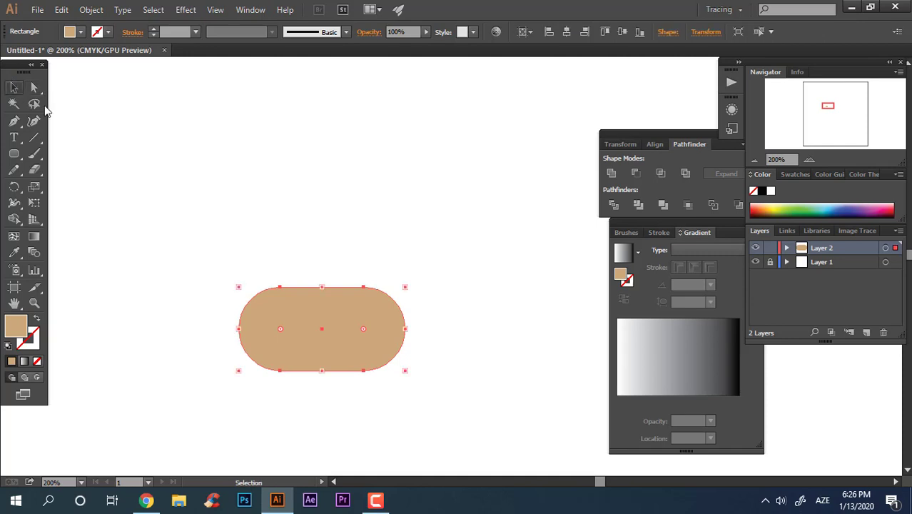
# Build a three-tier stack by adding two overlapping, progressively narrower copies above the tan rounded rectangle, the topmost being a circle.
pyautogui.click(214, 236)
pyautogui.moveTo(335, 299); pyautogui.dragTo(337, 216)
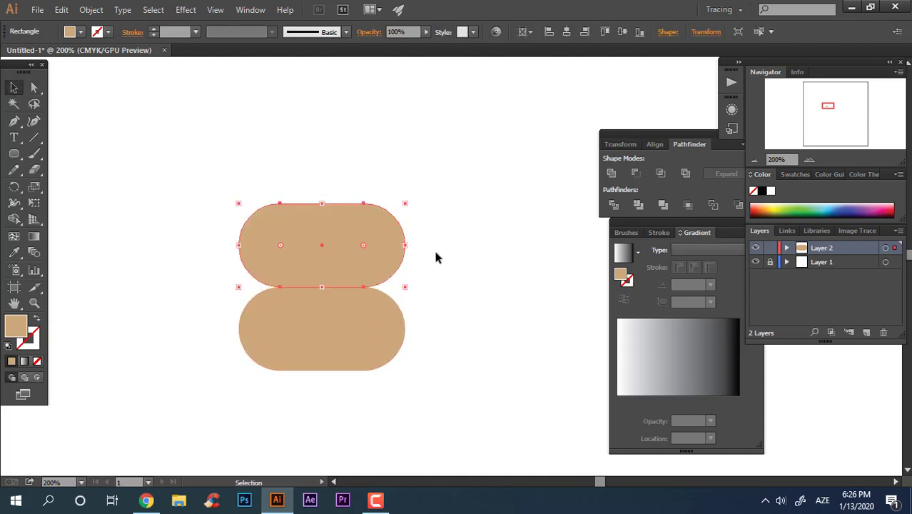
pyautogui.moveTo(406, 247); pyautogui.dragTo(360, 295)
pyautogui.click(399, 272)
pyautogui.click(415, 240)
pyautogui.click(518, 336)
pyautogui.click(351, 252)
pyautogui.keyDown('shift'); pyautogui.click(336, 204); pyautogui.keyUp('shift')
pyautogui.click(506, 361)
pyautogui.moveTo(461, 403); pyautogui.dragTo(433, 354)
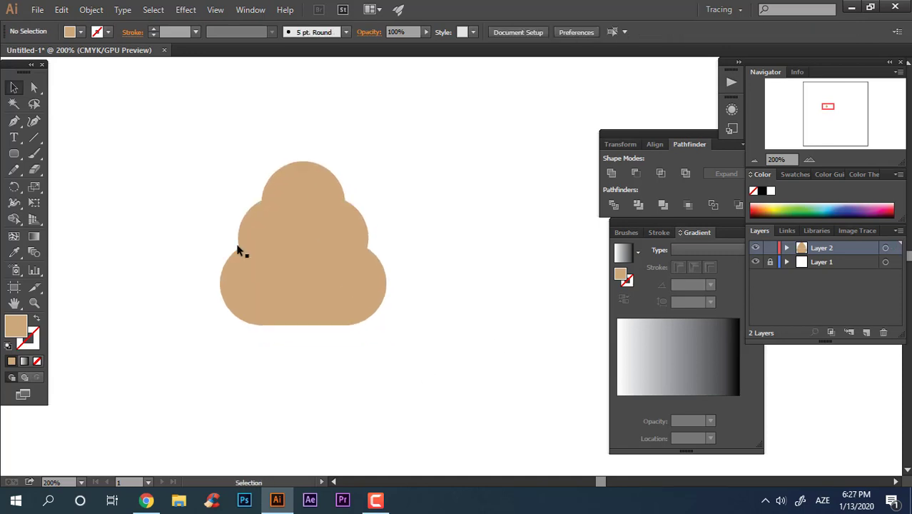
# Nudge the middle tier and top circle slightly right, then shift the circle a bit further right.
pyautogui.click(313, 224)
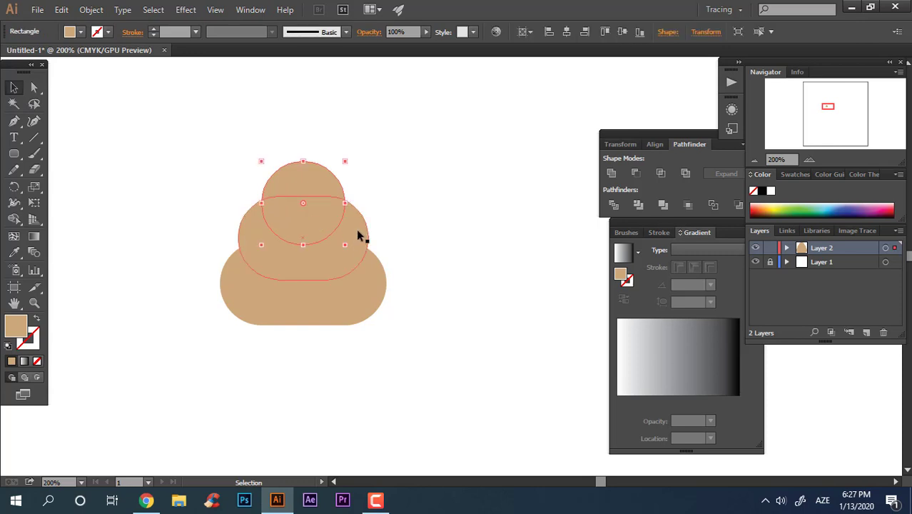
pyautogui.keyDown('shift'); pyautogui.click(358, 227); pyautogui.keyUp('shift')
pyautogui.press('Right')
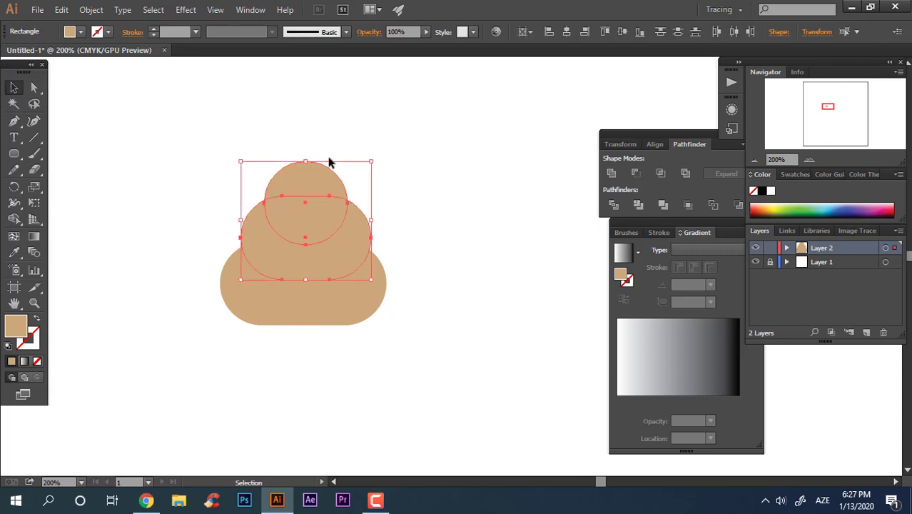
pyautogui.click(331, 156)
pyautogui.click(325, 180)
pyautogui.press('Right')
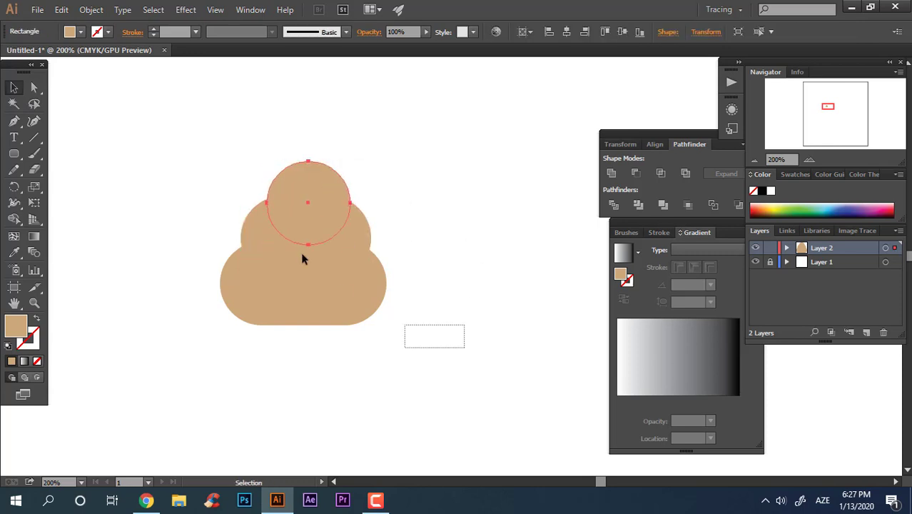
# Move the whole three-shape stack about 43 pt right and 27 pt up.
pyautogui.hotkey('ctrl', 'a')
pyautogui.moveTo(316, 226); pyautogui.dragTo(375, 190)
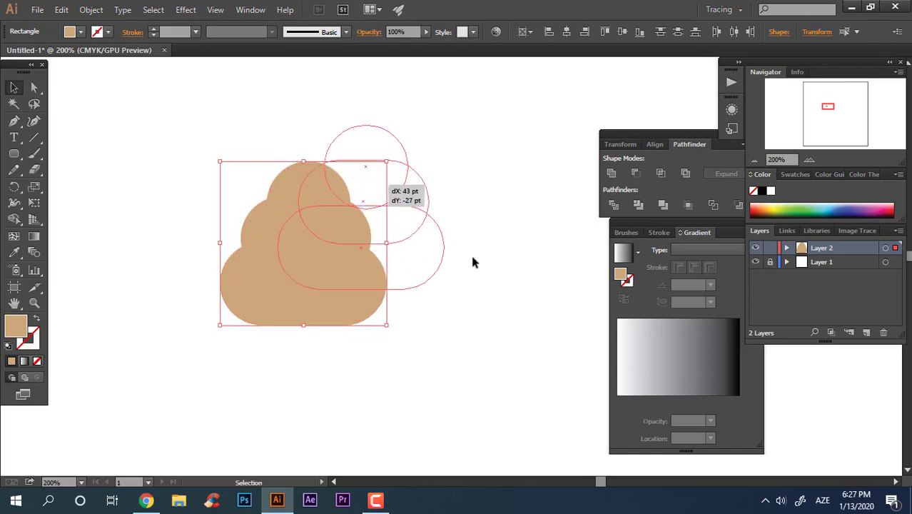
pyautogui.click(471, 255)
pyautogui.press('z')
pyautogui.moveTo(497, 242); pyautogui.dragTo(558, 301)
pyautogui.press('space')
pyautogui.moveTo(320, 204); pyautogui.dragTo(402, 263)
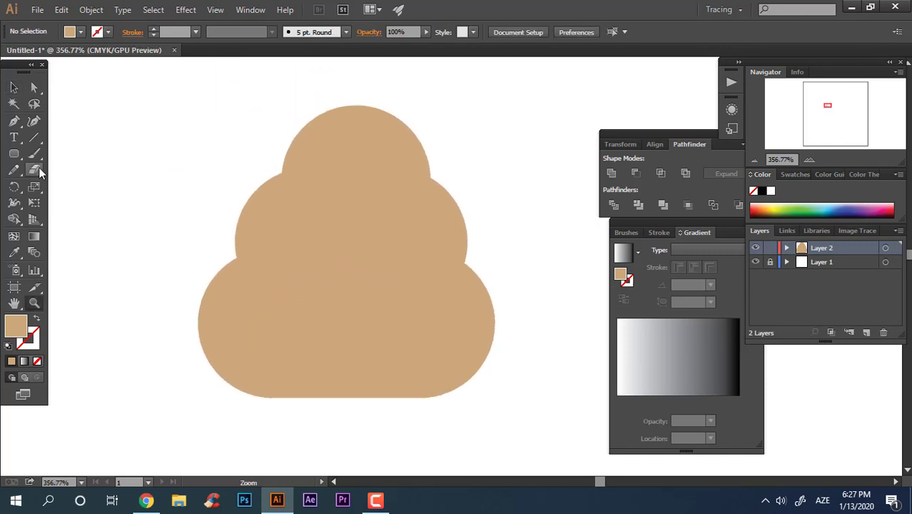
# Fill the bottom rounded shape with light orange F4B876 and bring it in front of the other shapes.
pyautogui.click(335, 346)
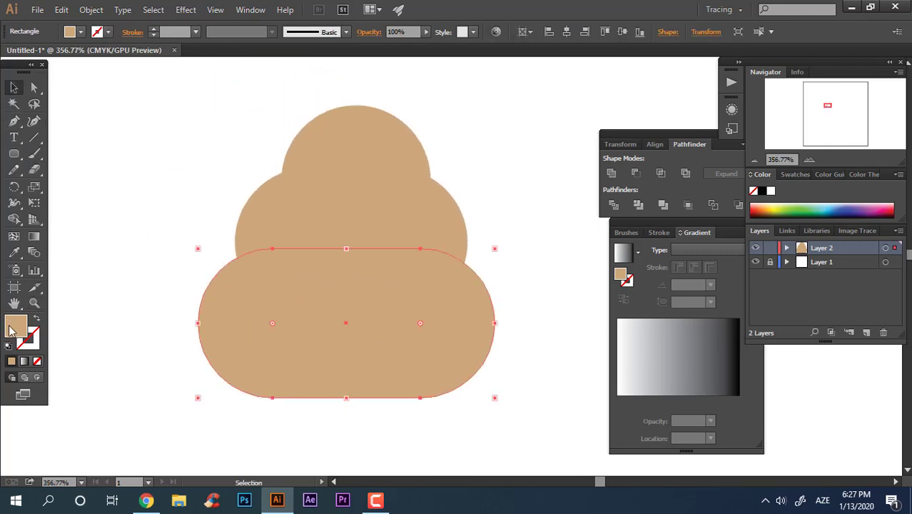
pyautogui.doubleClick(14, 327)
pyautogui.moveTo(379, 212); pyautogui.dragTo(390, 205)
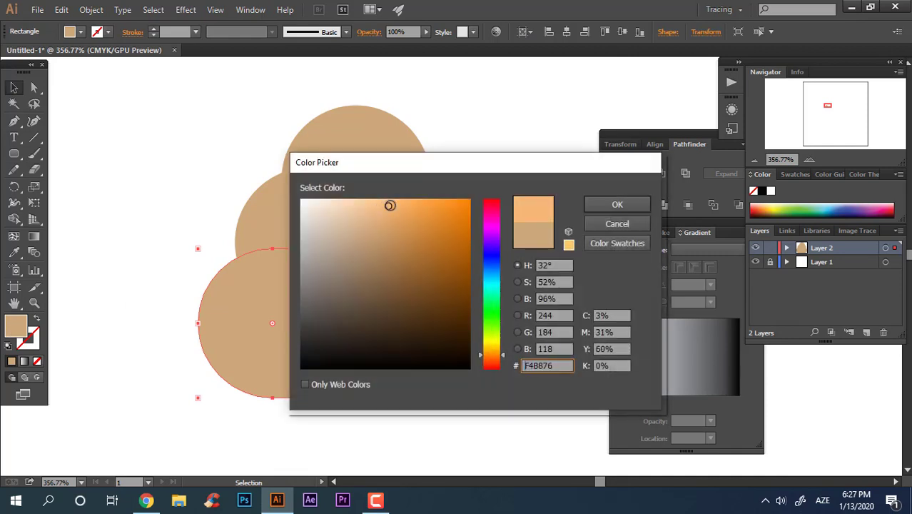
pyautogui.click(617, 206)
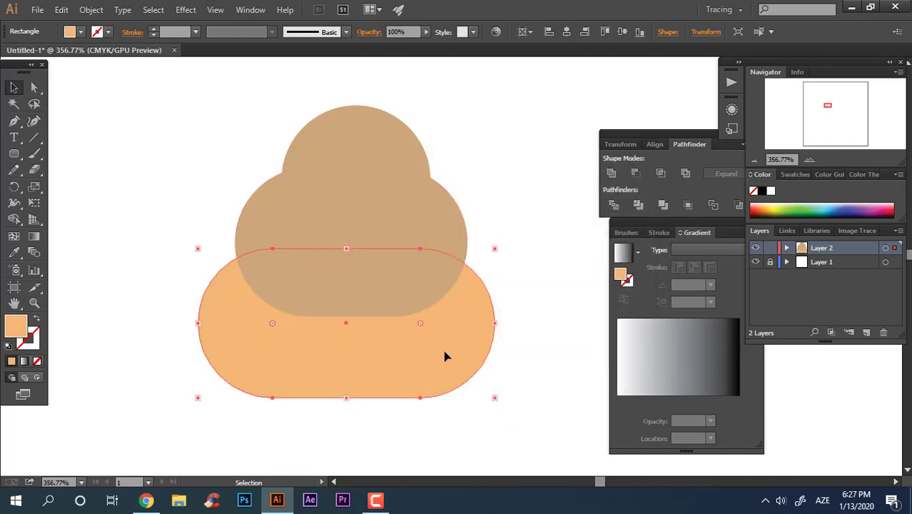
pyautogui.hotkey('ctrl', 'shift', ']')
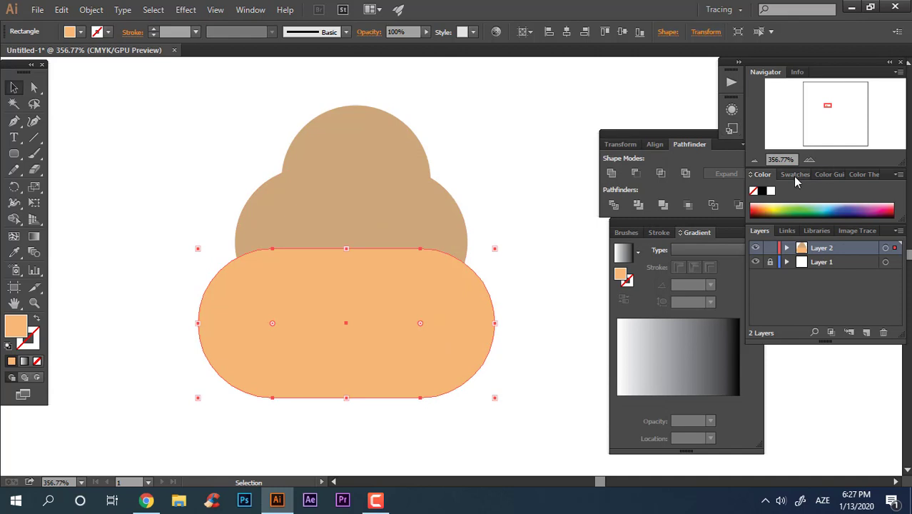
# Save the light orange fill as a new process-color swatch, C=3 M=31 Y=60 K=0.
pyautogui.click(796, 175)
pyautogui.click(866, 248)
pyautogui.click(456, 332)
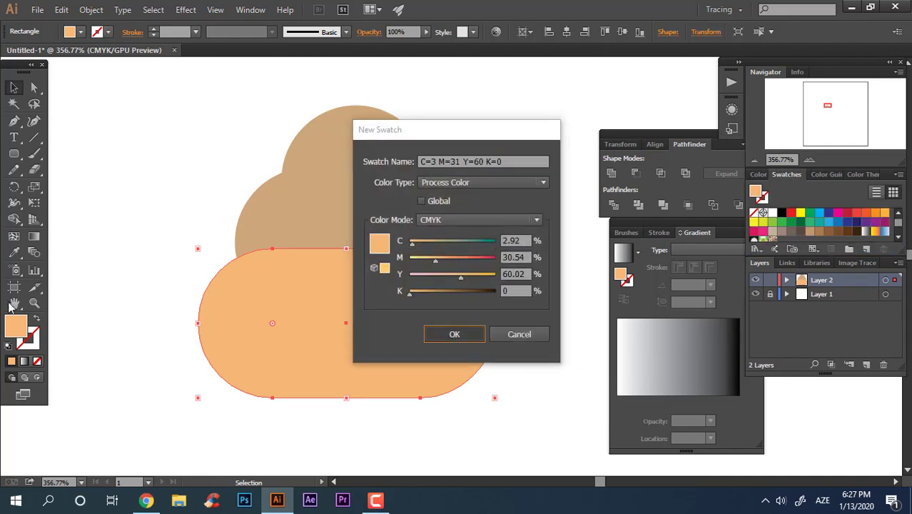
# Recolor the bottom shape dark orange and save that fill as swatch C=9 M=73 Y=94 K=1.
pyautogui.doubleClick(17, 327)
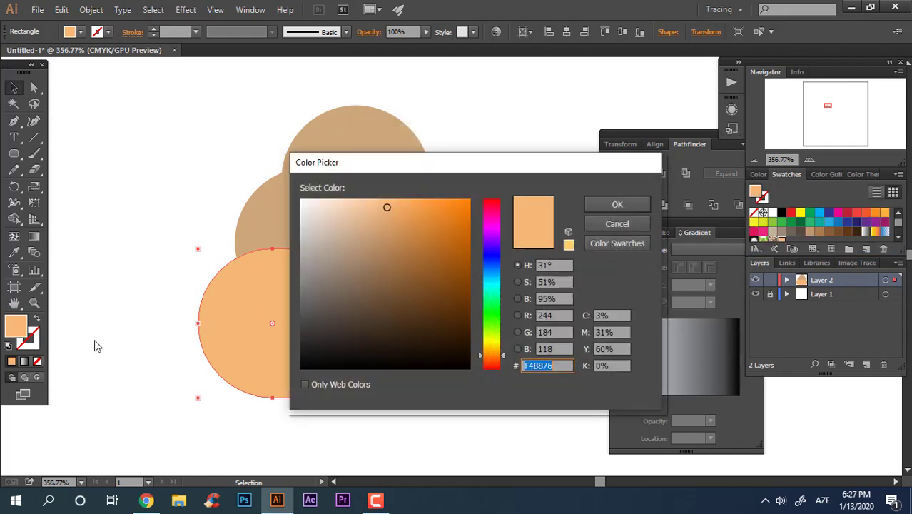
pyautogui.click(417, 233)
pyautogui.moveTo(498, 364); pyautogui.dragTo(498, 365)
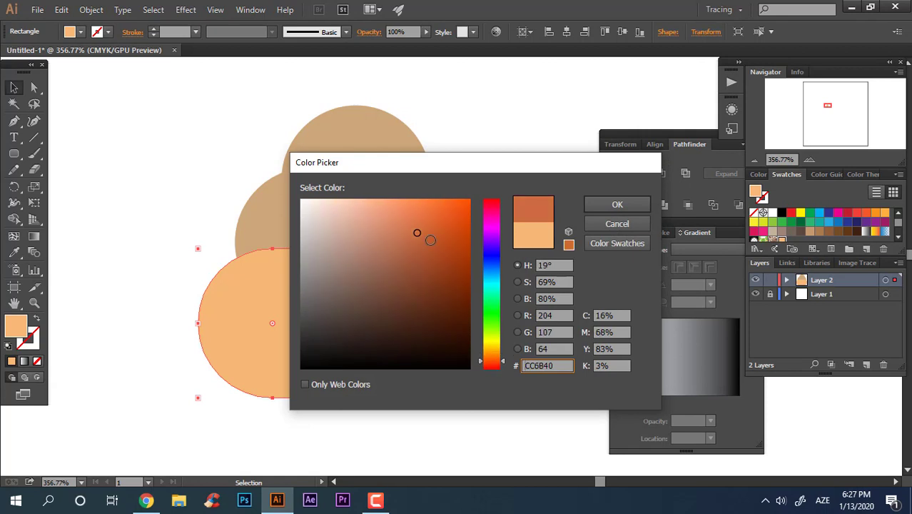
pyautogui.click(641, 206)
pyautogui.click(867, 249)
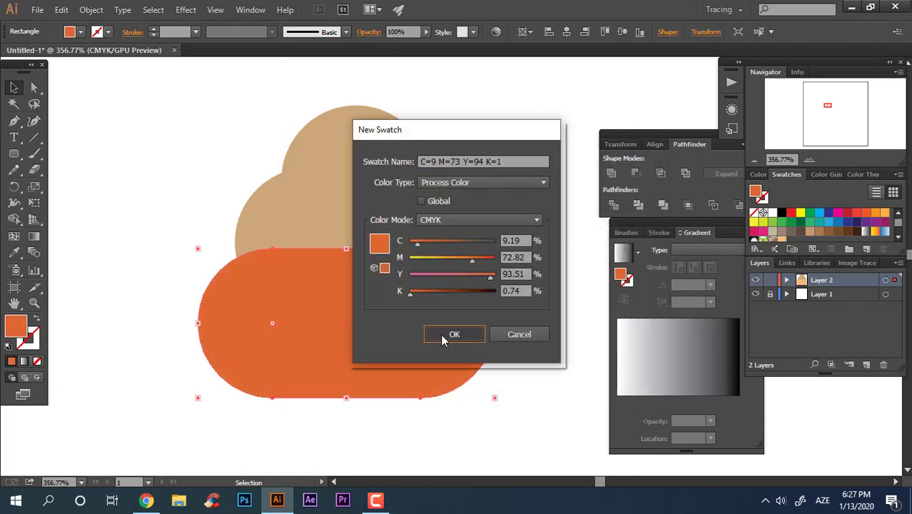
pyautogui.click(450, 334)
# Apply a linear gradient to the bottom shape, running nearly vertically from its upper edge downward at about -91.7°.
pyautogui.click(34, 236)
pyautogui.click(309, 312)
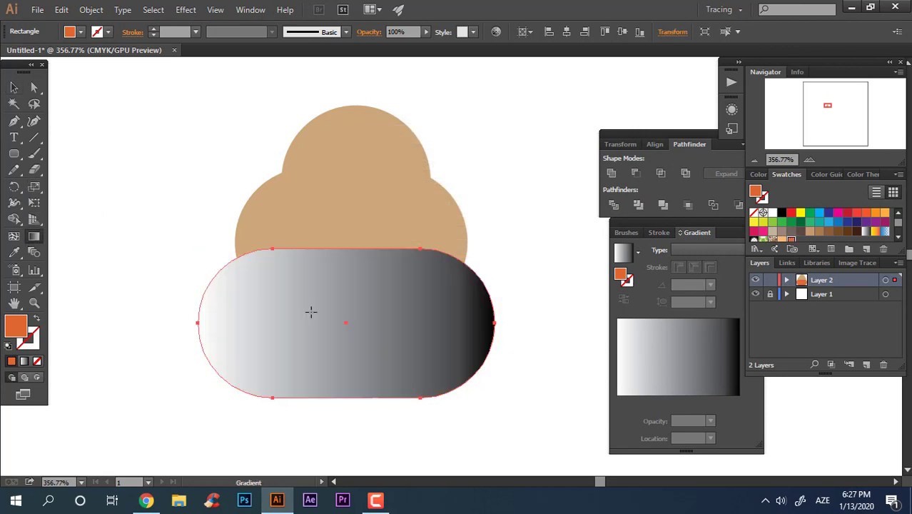
pyautogui.moveTo(495, 324); pyautogui.dragTo(330, 323)
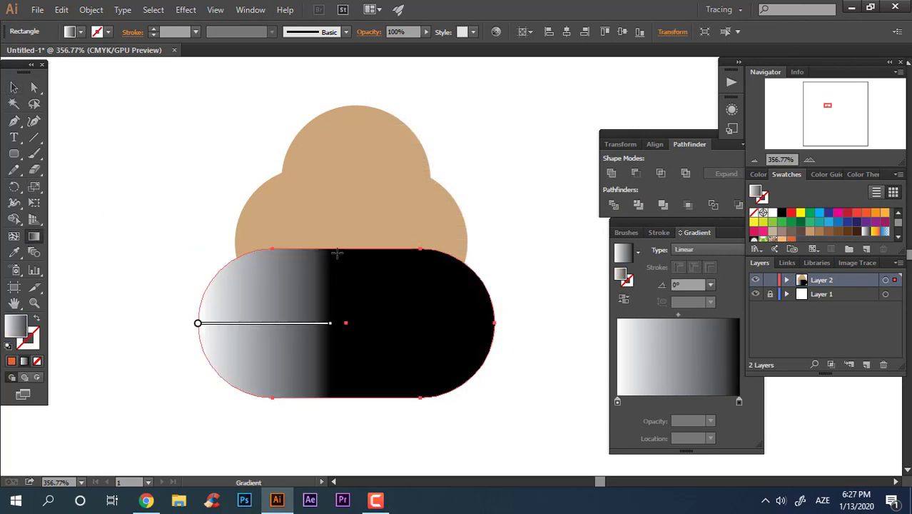
pyautogui.moveTo(337, 253); pyautogui.dragTo(347, 371)
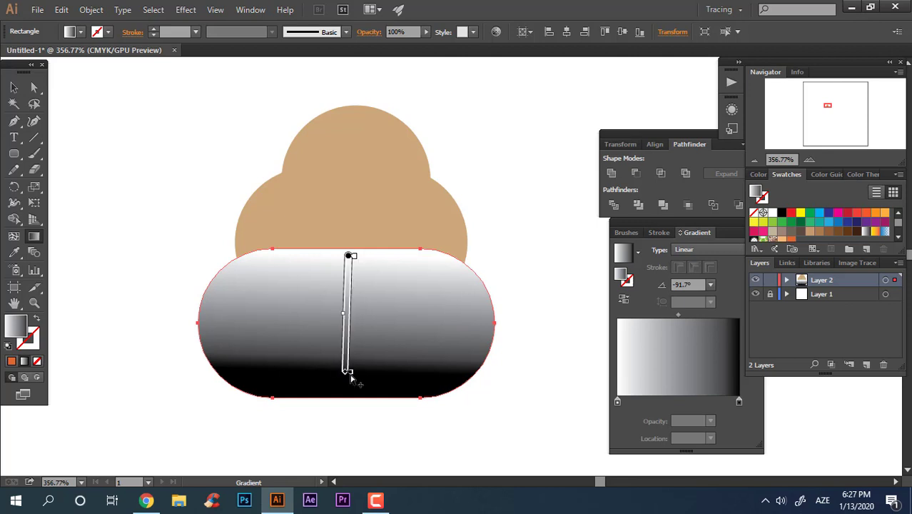
# Color the bottom shape's gradient with the saved swatches, dark orange at the upper stop and light orange at the lower stop.
pyautogui.doubleClick(348, 372)
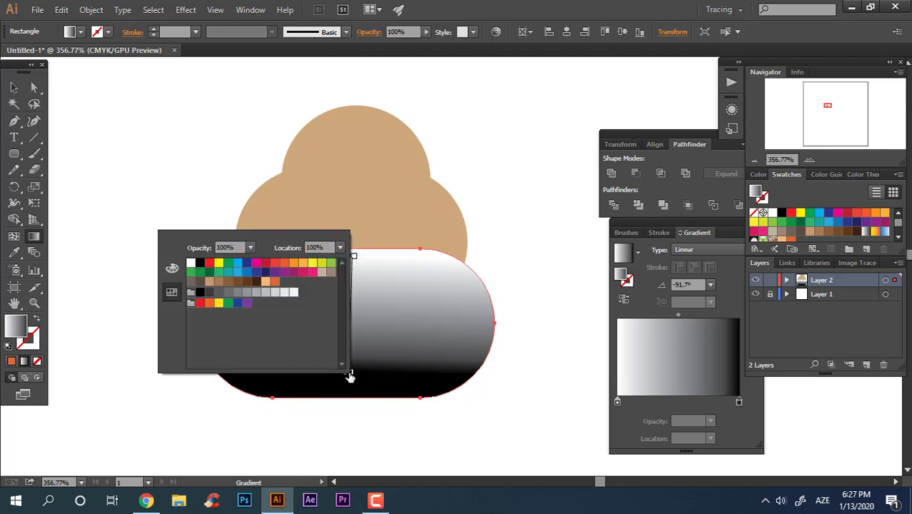
pyautogui.click(263, 283)
pyautogui.click(350, 255)
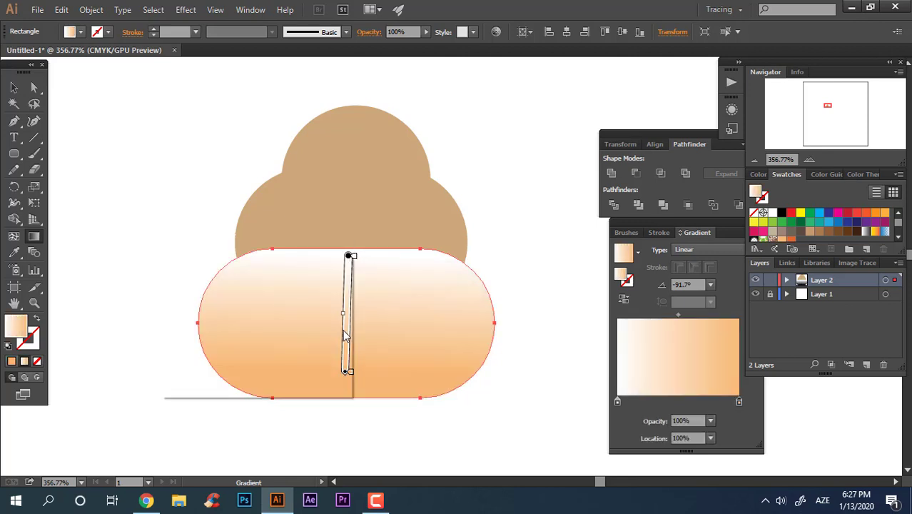
pyautogui.doubleClick(349, 256)
pyautogui.click(281, 314)
pyautogui.click(404, 313)
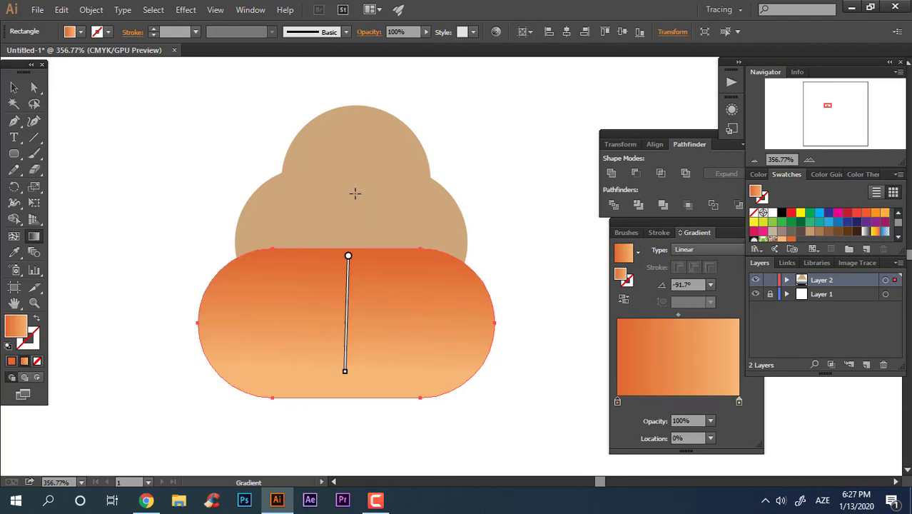
pyautogui.click(13, 87)
pyautogui.click(279, 224)
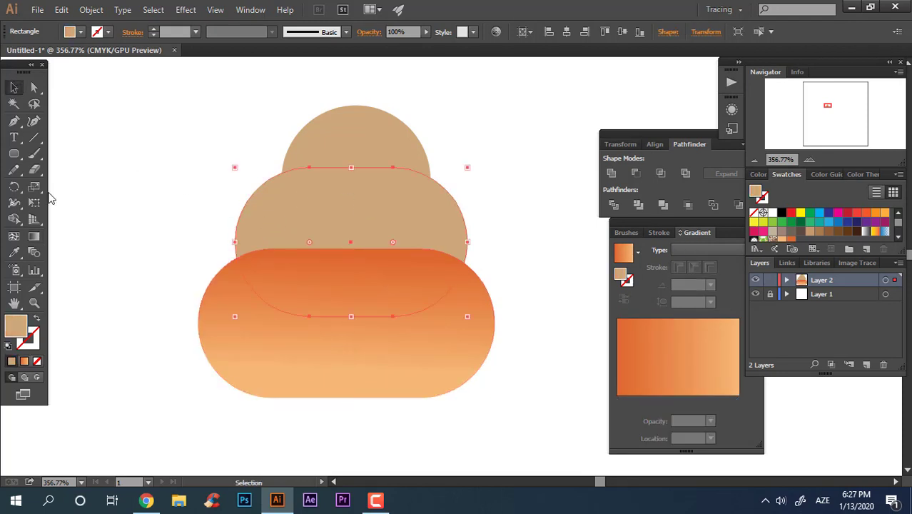
pyautogui.click(35, 234)
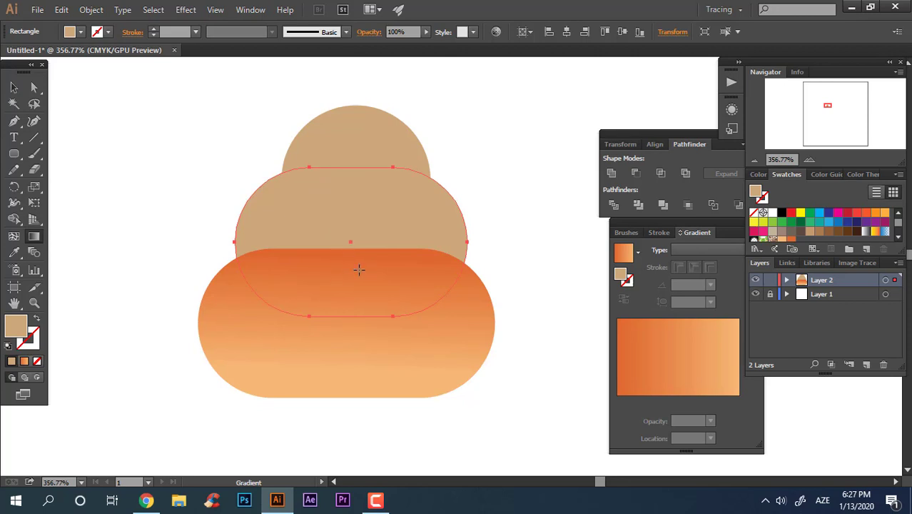
pyautogui.click(13, 87)
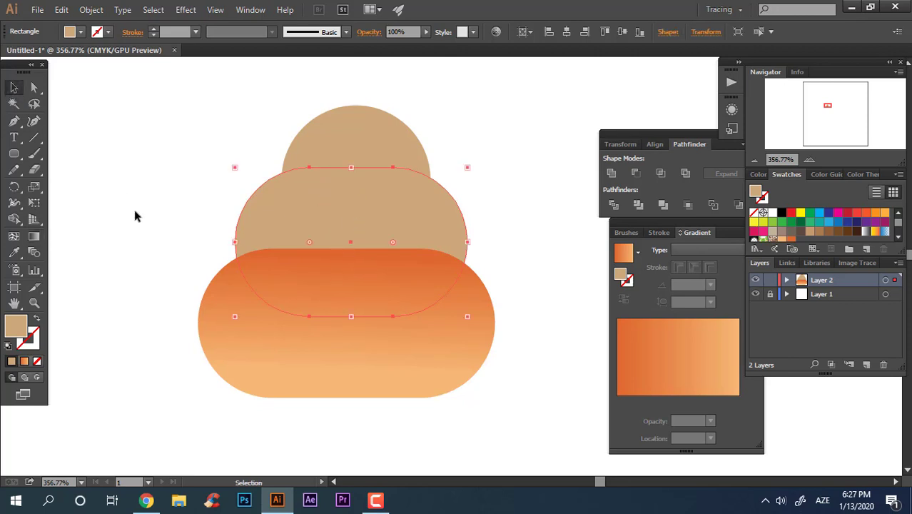
pyautogui.click(335, 143)
pyautogui.click(34, 234)
pyautogui.click(310, 225)
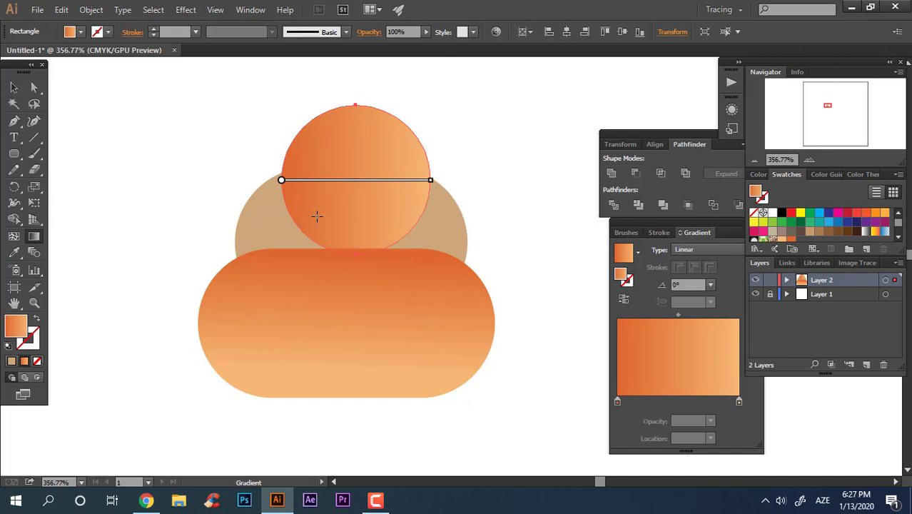
pyautogui.hotkey('ctrl', 'z')
# Place the middle tier in front of the circle and give it the orange gradient, running downward at about -99.5°.
pyautogui.click(13, 87)
pyautogui.click(252, 221)
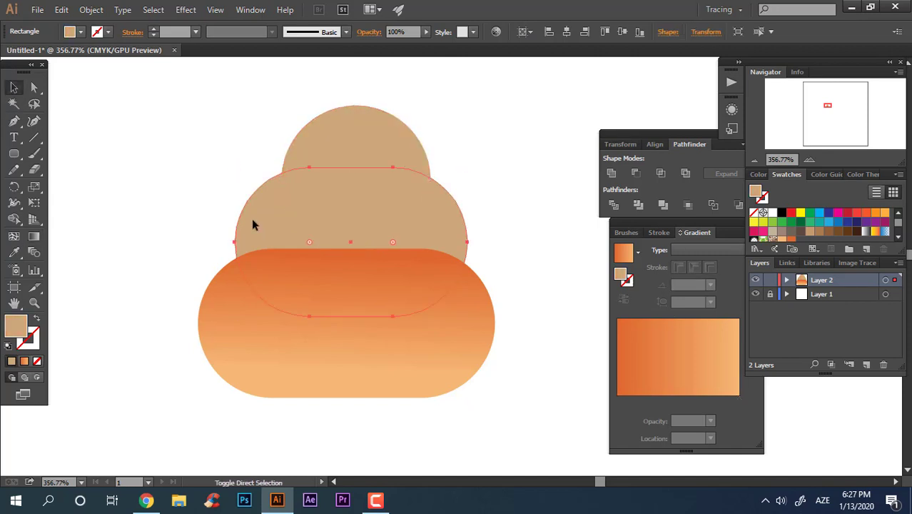
pyautogui.click(239, 216)
pyautogui.click(33, 236)
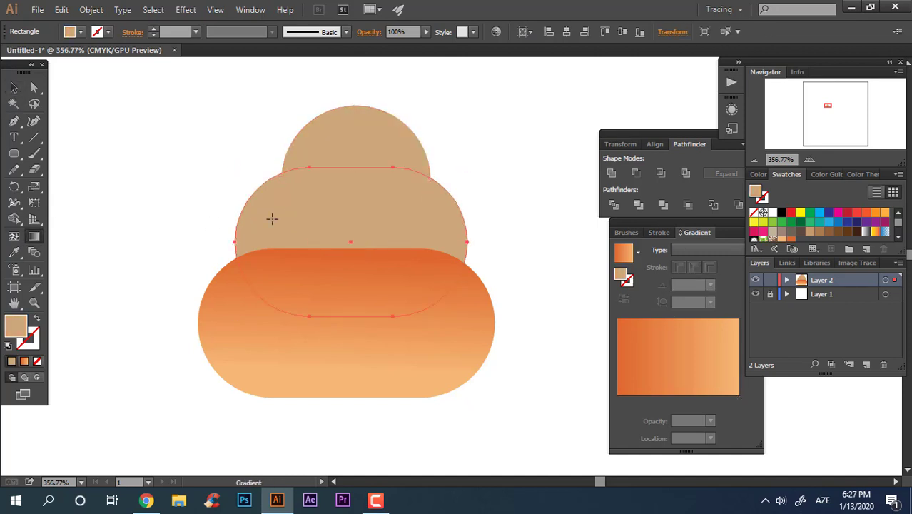
pyautogui.click(326, 227)
pyautogui.moveTo(349, 192); pyautogui.dragTo(336, 270)
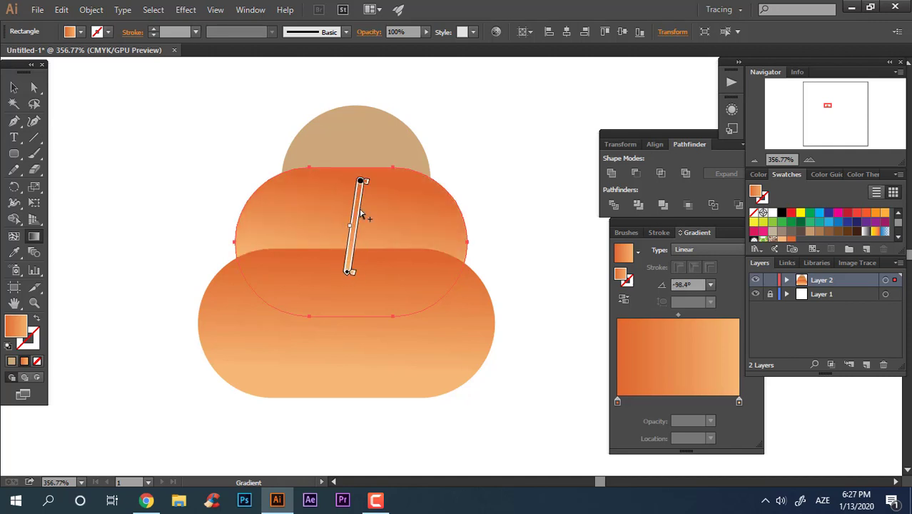
pyautogui.moveTo(348, 177); pyautogui.dragTo(334, 339)
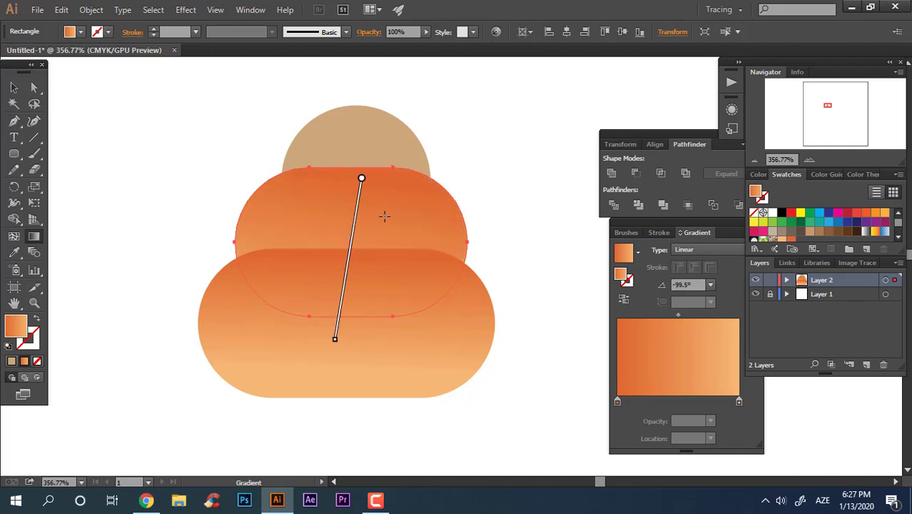
pyautogui.click(14, 87)
pyautogui.click(124, 175)
# Fill the top circle with the same orange gradient, darker at the upper end and running downward at about -100°.
pyautogui.click(377, 130)
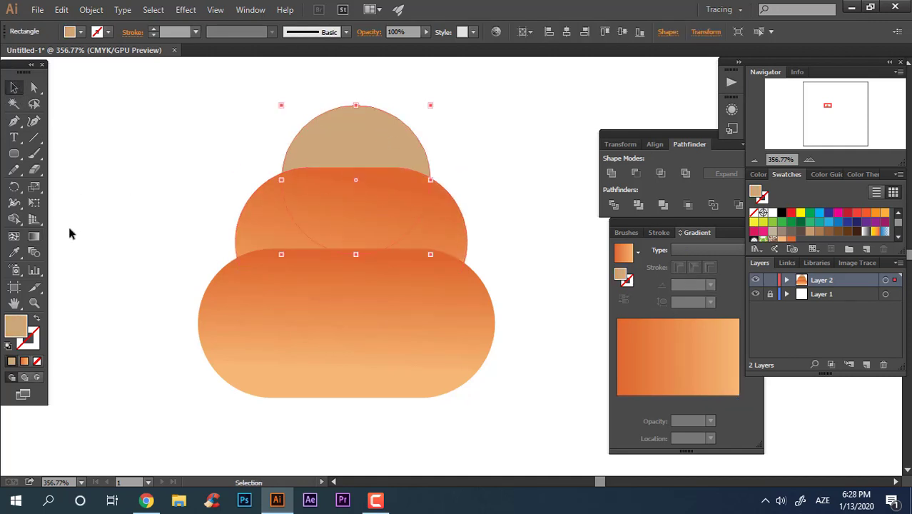
pyautogui.click(34, 236)
pyautogui.click(373, 122)
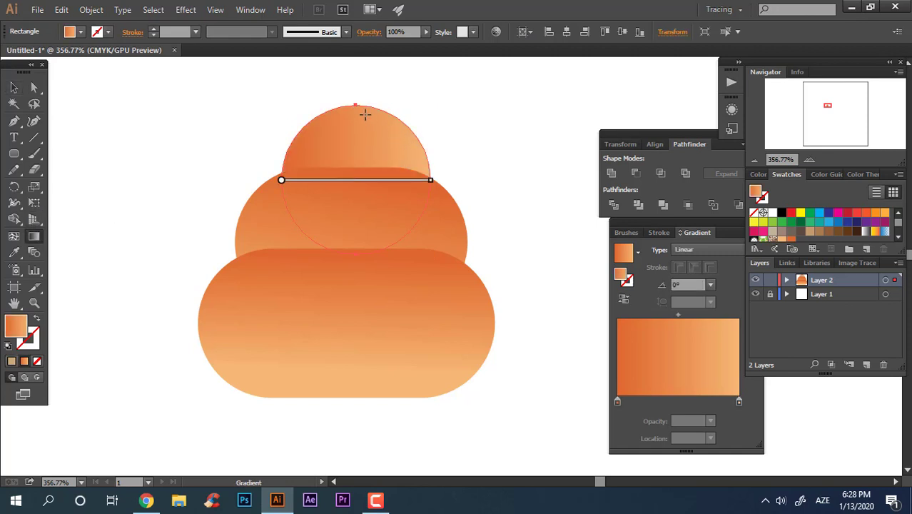
pyautogui.moveTo(365, 114); pyautogui.dragTo(348, 219)
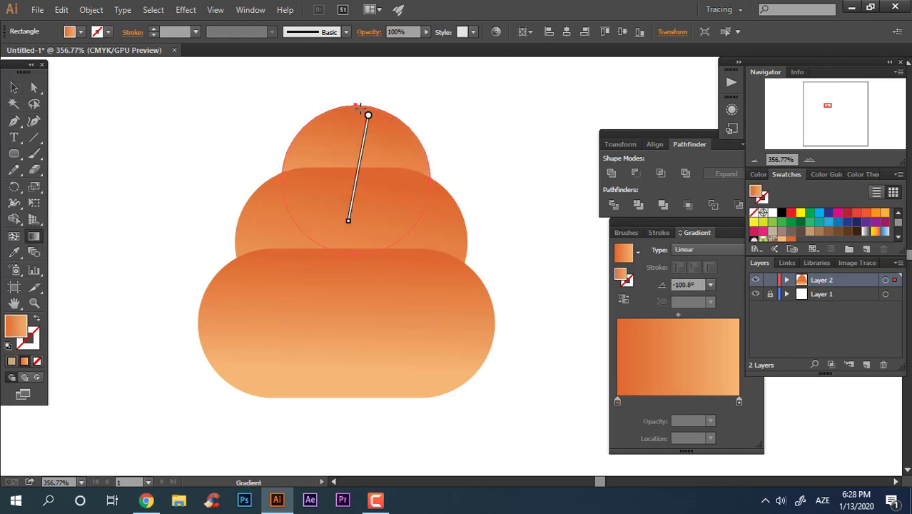
pyautogui.moveTo(367, 110)
pyautogui.mouseDown()
pyautogui.moveTo(342, 230)
pyautogui.moveTo(351, 236)
pyautogui.moveTo(351, 220)
pyautogui.mouseUp()
pyautogui.click(13, 87)
pyautogui.click(146, 127)
# Draw a wide rectangle over the lower part of the bottom tier and round its corners into a pill shape.
pyautogui.moveTo(266, 206); pyautogui.dragTo(264, 153)
pyautogui.moveTo(421, 169); pyautogui.dragTo(429, 197)
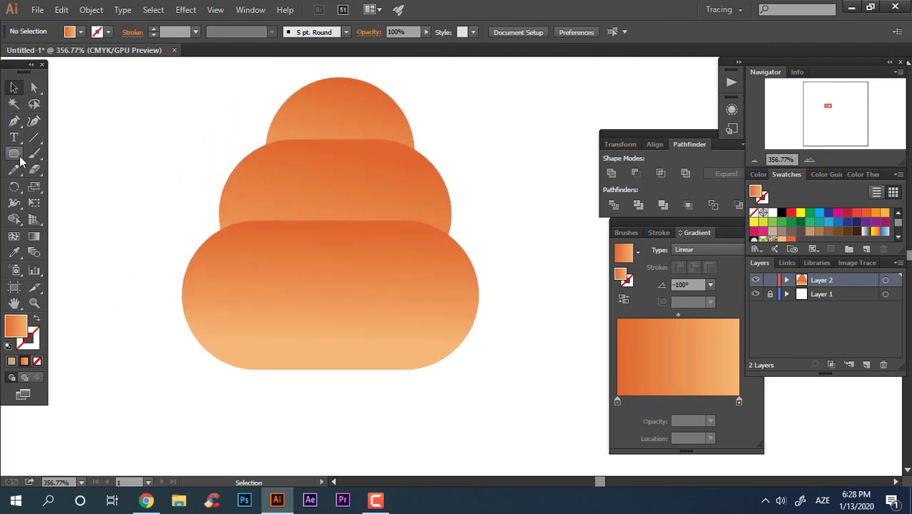
pyautogui.moveTo(188, 280); pyautogui.dragTo(467, 369)
pyautogui.click(33, 88)
pyautogui.moveTo(219, 307); pyautogui.dragTo(285, 289)
pyautogui.click(12, 87)
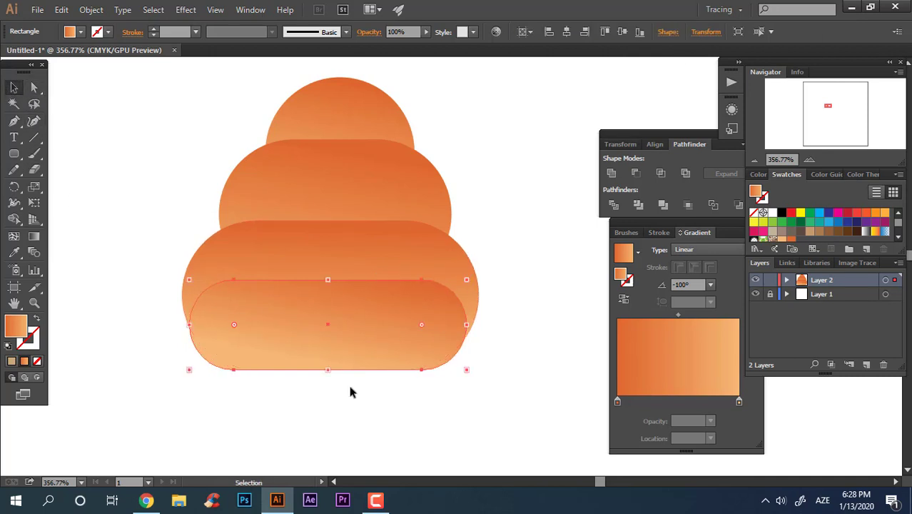
# Fill the new pill shape with the saved light orange swatch and deselect it.
pyautogui.click(350, 388)
pyautogui.click(424, 355)
pyautogui.click(782, 241)
pyautogui.click(437, 432)
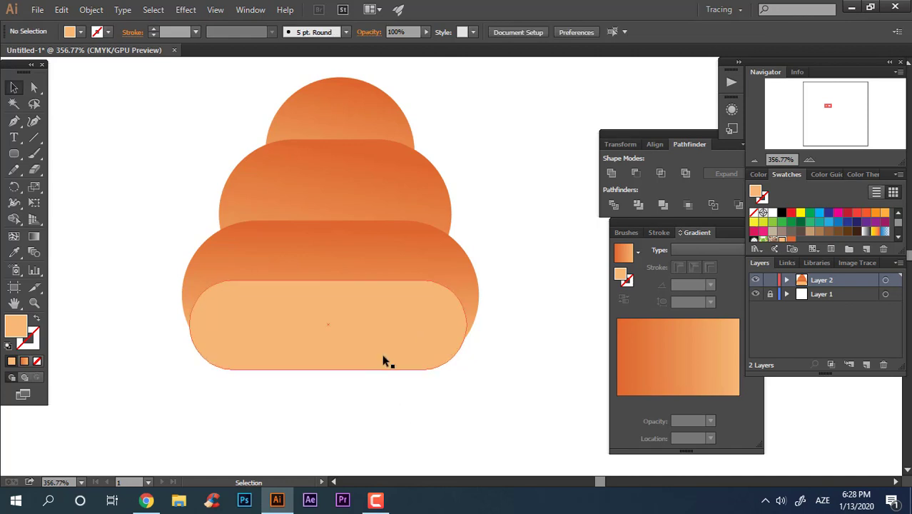
# Lighten the pill shape's fill to the pale orange F9C693 and deselect it.
pyautogui.click(407, 335)
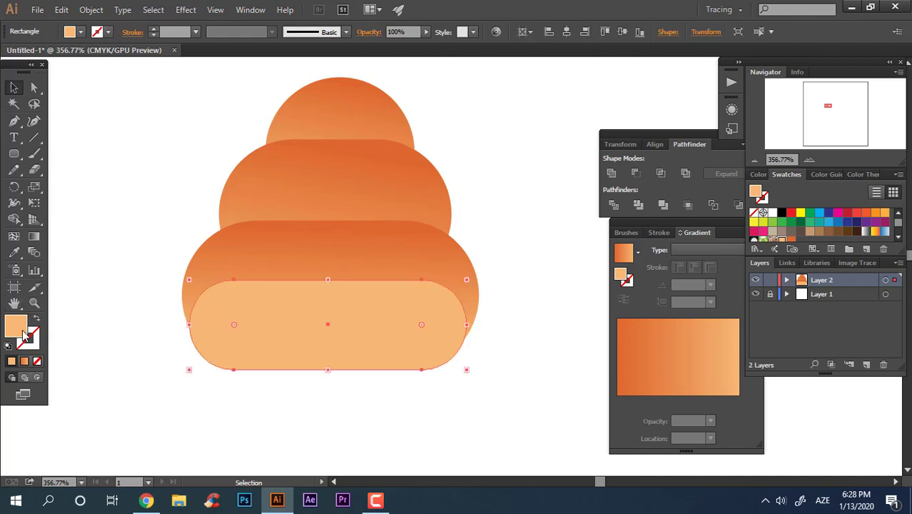
pyautogui.doubleClick(22, 332)
pyautogui.moveTo(385, 212); pyautogui.dragTo(370, 203)
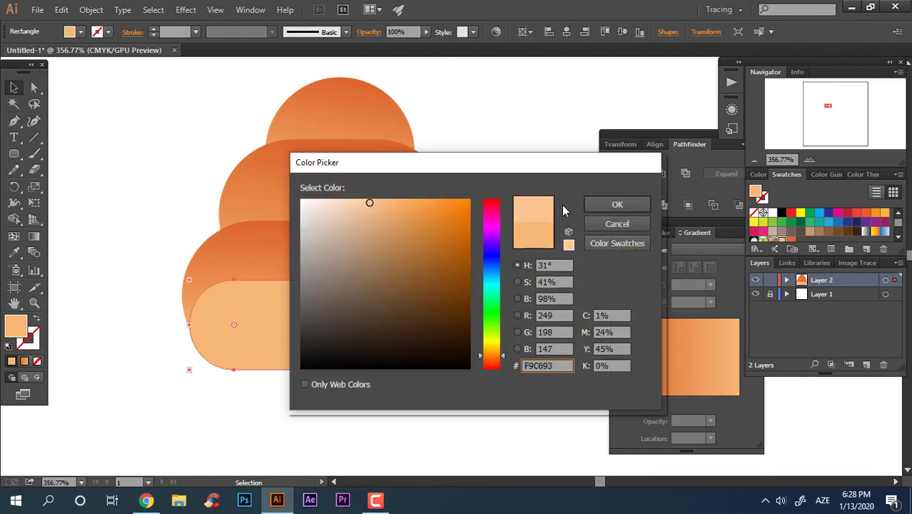
pyautogui.click(594, 204)
pyautogui.click(469, 410)
# Divide the bottom tier and the pale pill where they overlap and ungroup the resulting pieces.
pyautogui.scroll(-1, 467, 409)
pyautogui.click(334, 294)
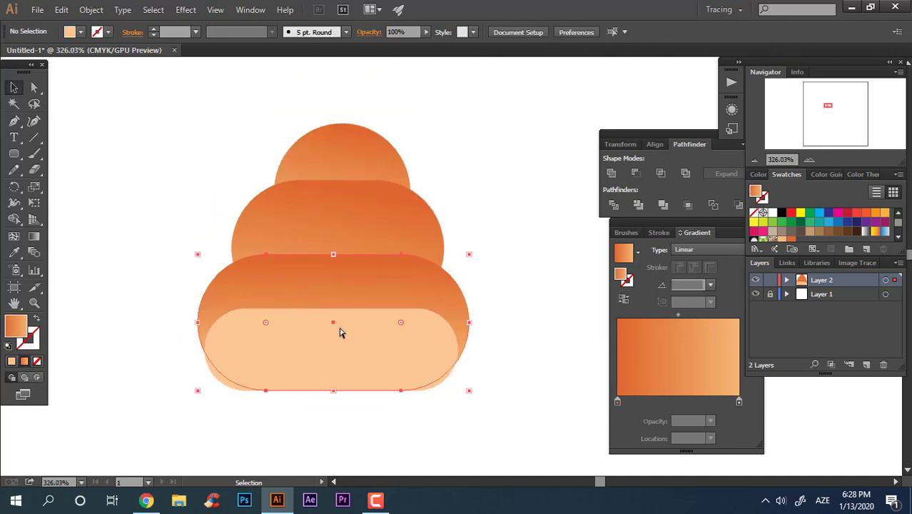
pyautogui.press('v')
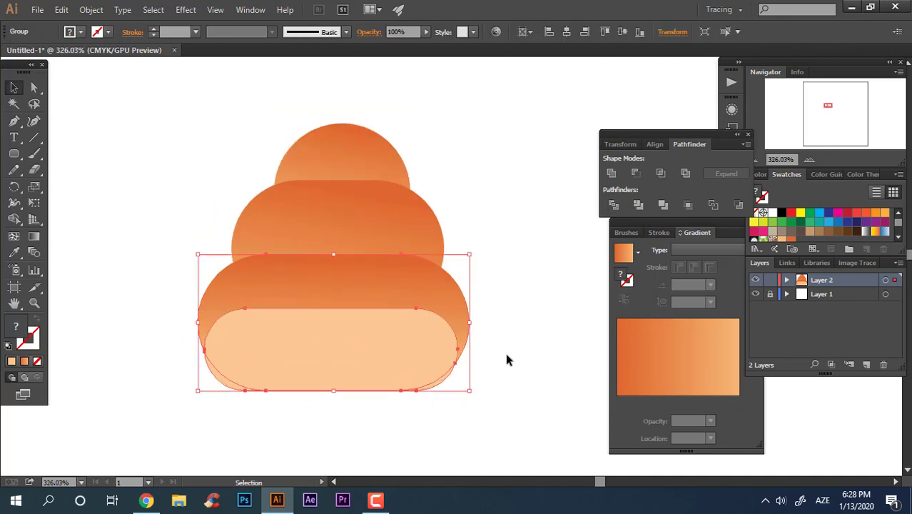
pyautogui.rightClick(367, 271)
pyautogui.rightClick(299, 333)
pyautogui.click(385, 409)
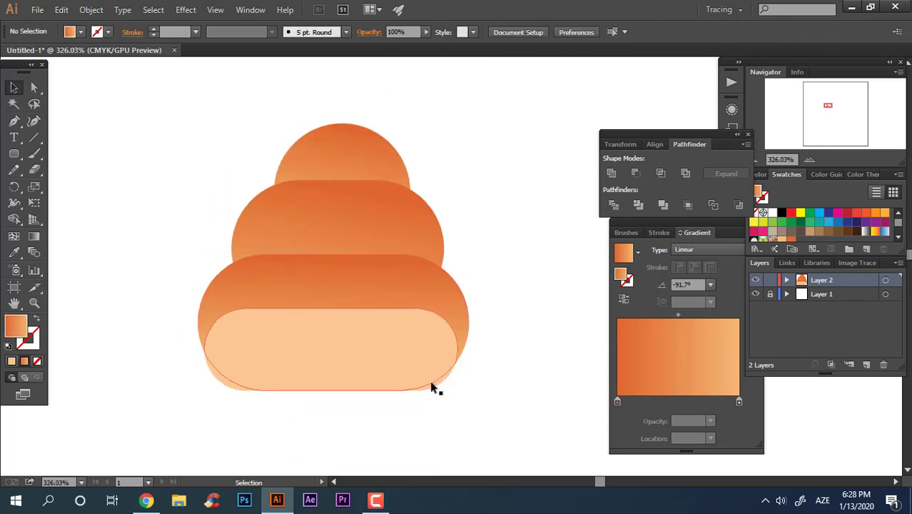
# Delete the two pale slivers that stick out past the bottom tier's lower corners.
pyautogui.click(433, 389)
pyautogui.press('Delete')
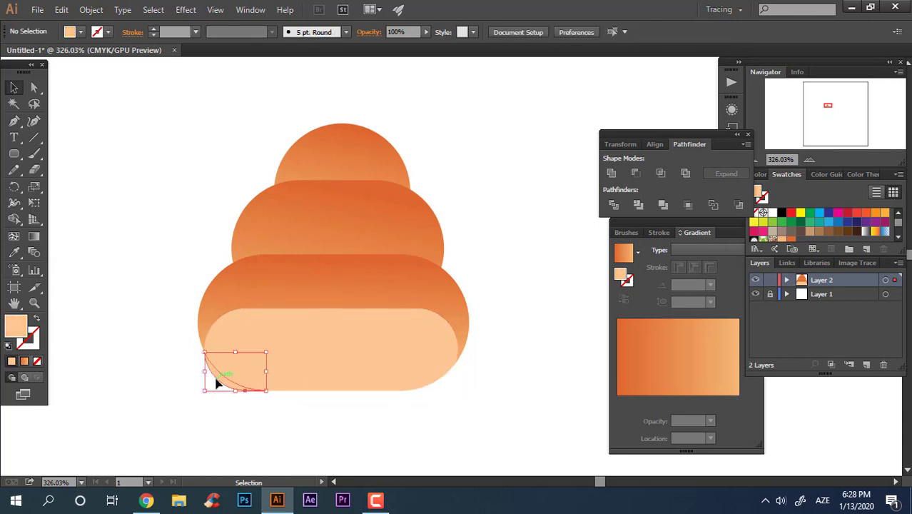
pyautogui.doubleClick(217, 383)
pyautogui.doubleClick(492, 353)
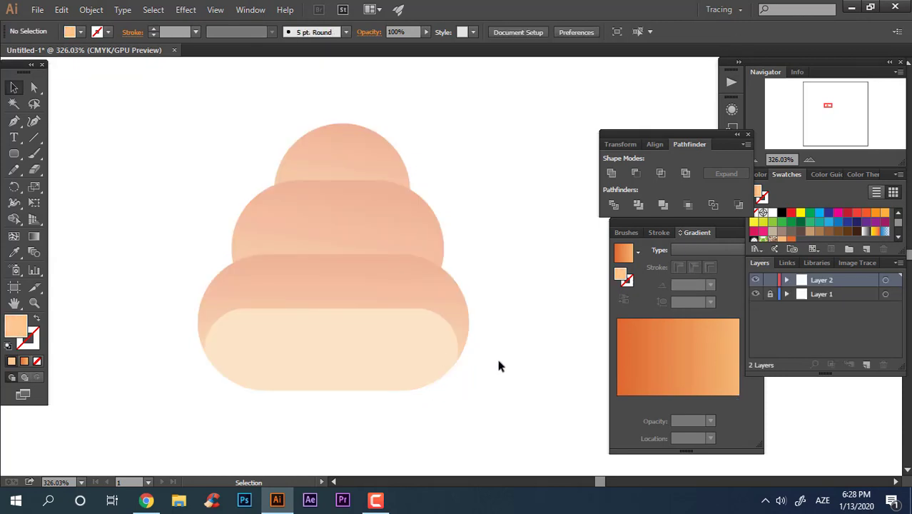
pyautogui.click(359, 336)
pyautogui.click(453, 391)
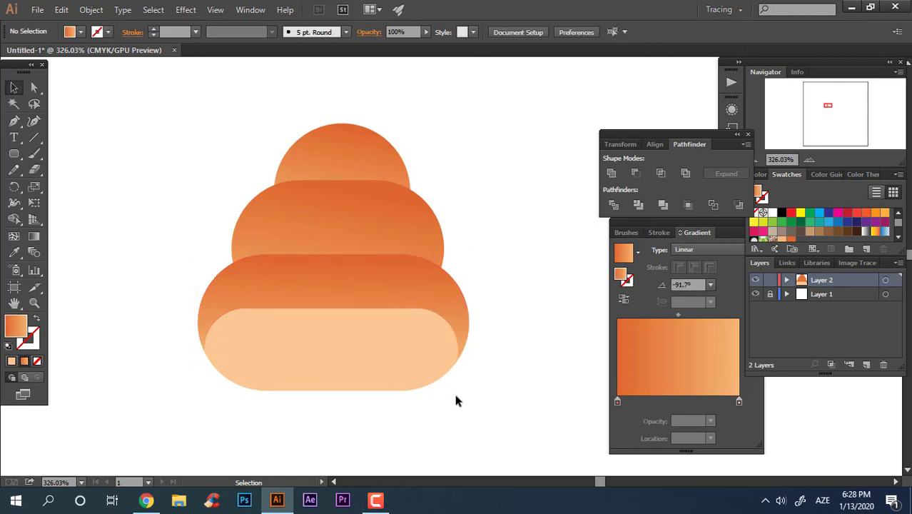
# Draw a smaller rounded rectangle inside the pale shape along its lower edge and fill it with the dark brown swatch.
pyautogui.press('z')
pyautogui.moveTo(395, 370); pyautogui.dragTo(485, 404)
pyautogui.moveTo(330, 396); pyautogui.dragTo(350, 364)
pyautogui.click(14, 154)
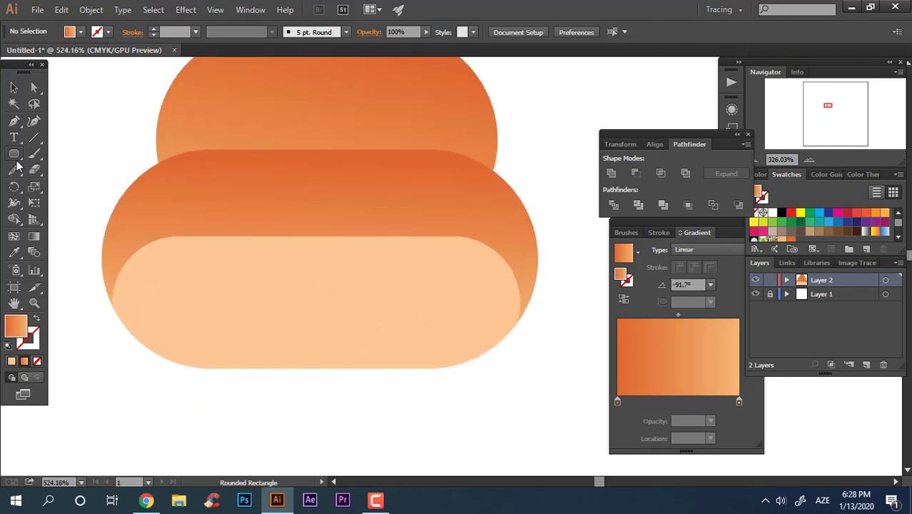
pyautogui.click(14, 122)
pyautogui.click(15, 154)
pyautogui.moveTo(192, 283)
pyautogui.mouseDown()
pyautogui.moveTo(466, 384)
pyautogui.moveTo(445, 366)
pyautogui.mouseUp()
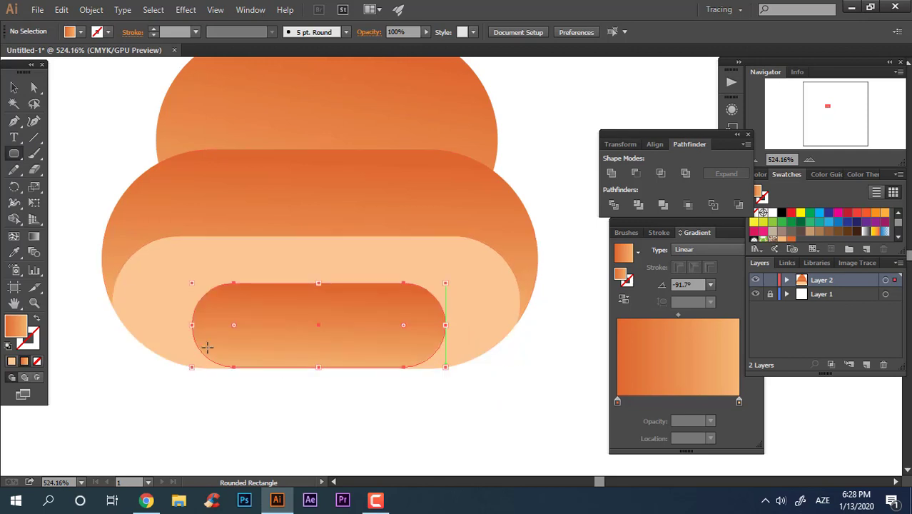
pyautogui.click(837, 233)
# Draw a closed rounded shape with the Pen tool hanging below the brown rectangle, from its right end around to its left end.
pyautogui.scroll(-2, 508, 288)
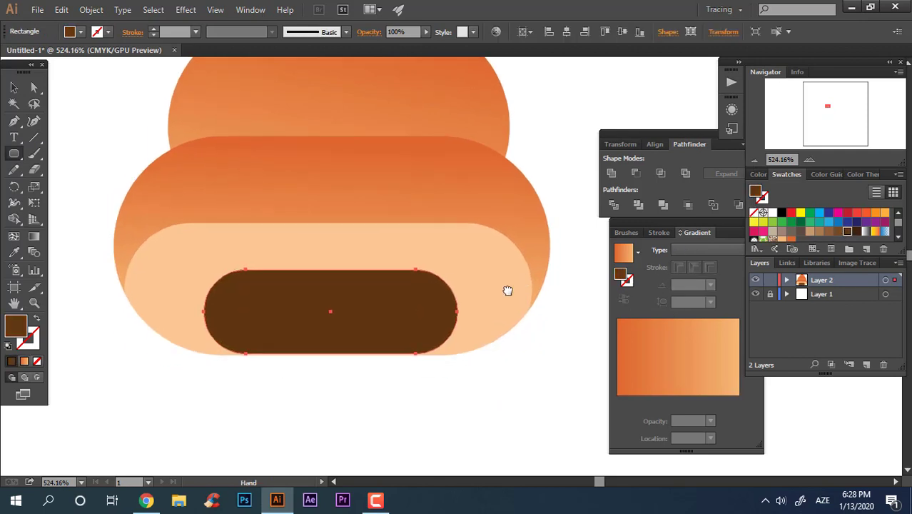
pyautogui.click(13, 120)
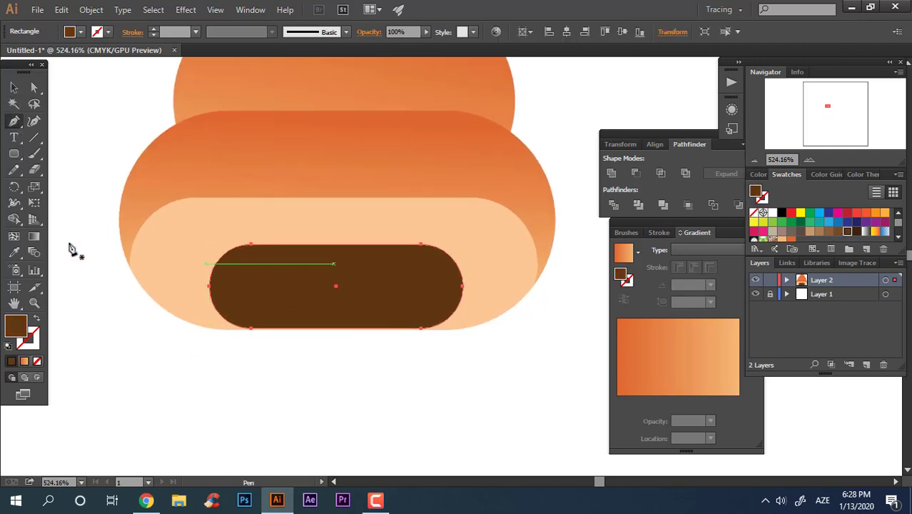
pyautogui.click(463, 286)
pyautogui.moveTo(464, 287); pyautogui.dragTo(442, 418)
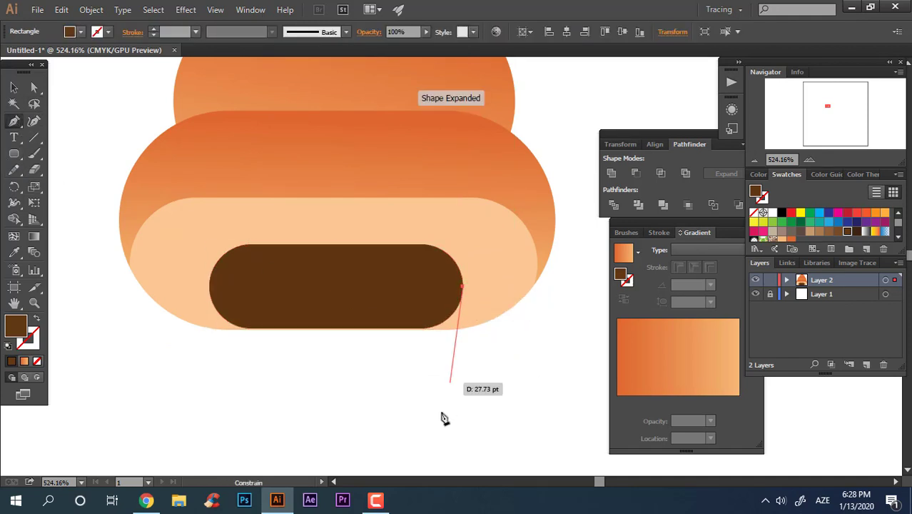
pyautogui.moveTo(397, 444); pyautogui.dragTo(299, 443)
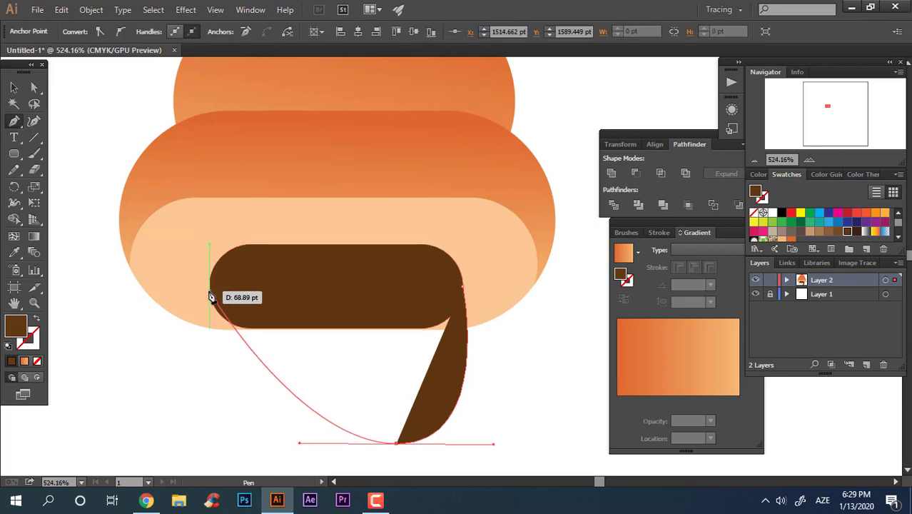
pyautogui.moveTo(209, 291); pyautogui.dragTo(249, 173)
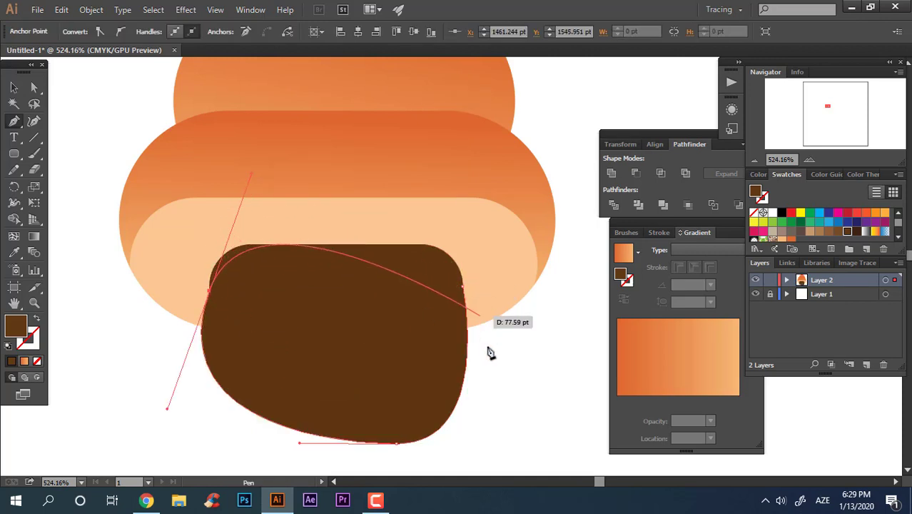
pyautogui.click(209, 291)
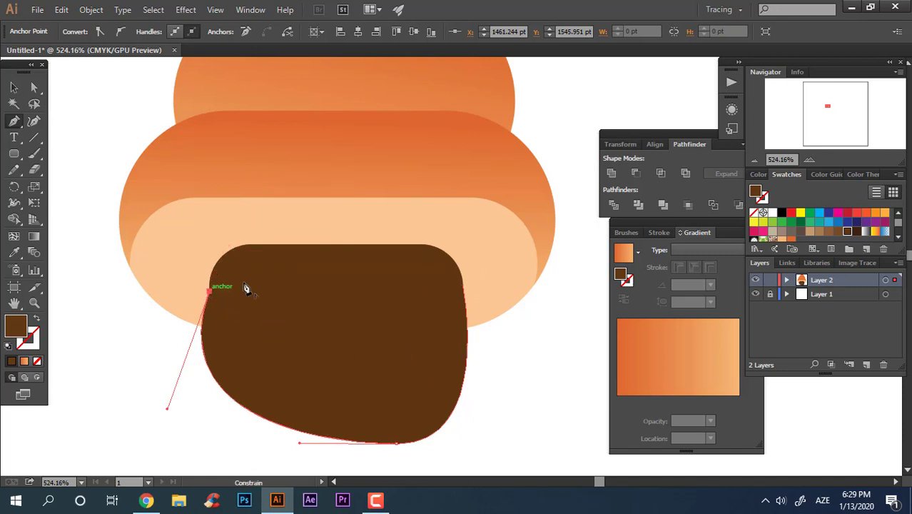
pyautogui.click(464, 286)
pyautogui.moveTo(436, 284); pyautogui.dragTo(389, 286)
pyautogui.moveTo(458, 361); pyautogui.dragTo(344, 316)
pyautogui.scroll(1, 344, 316)
# Reshape the hanging brown shape with the Curvature tool, raising its left end slightly and rounding its lower edge more evenly.
pyautogui.click(34, 121)
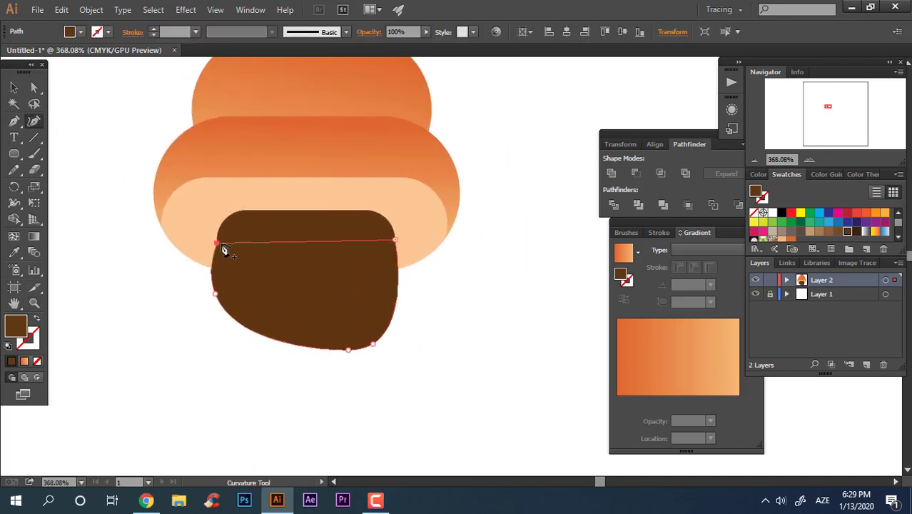
pyautogui.moveTo(217, 242); pyautogui.dragTo(218, 234)
pyautogui.moveTo(215, 293); pyautogui.dragTo(234, 363)
pyautogui.moveTo(340, 354); pyautogui.dragTo(324, 376)
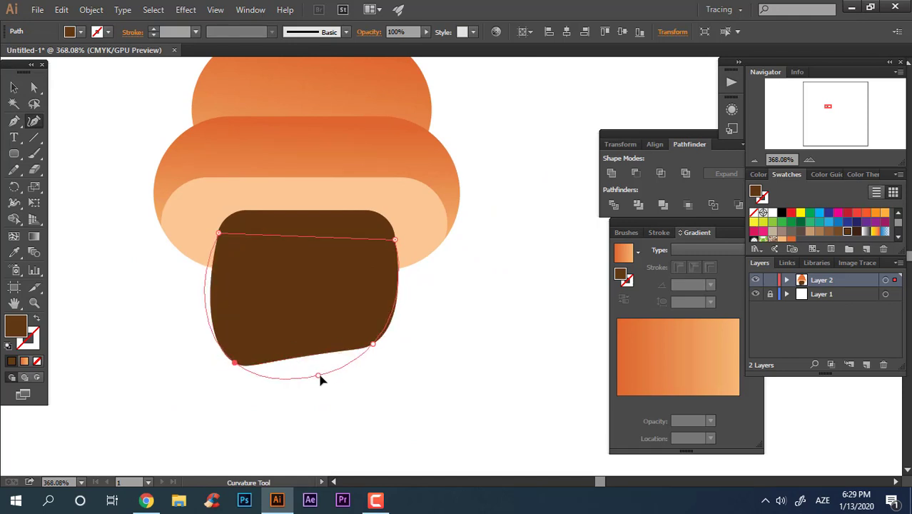
pyautogui.moveTo(241, 366); pyautogui.dragTo(245, 337)
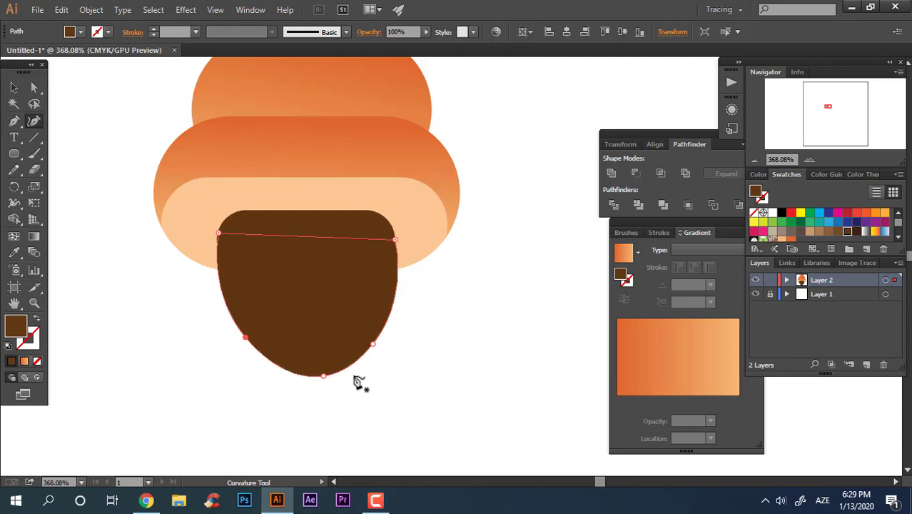
pyautogui.moveTo(325, 378); pyautogui.dragTo(326, 362)
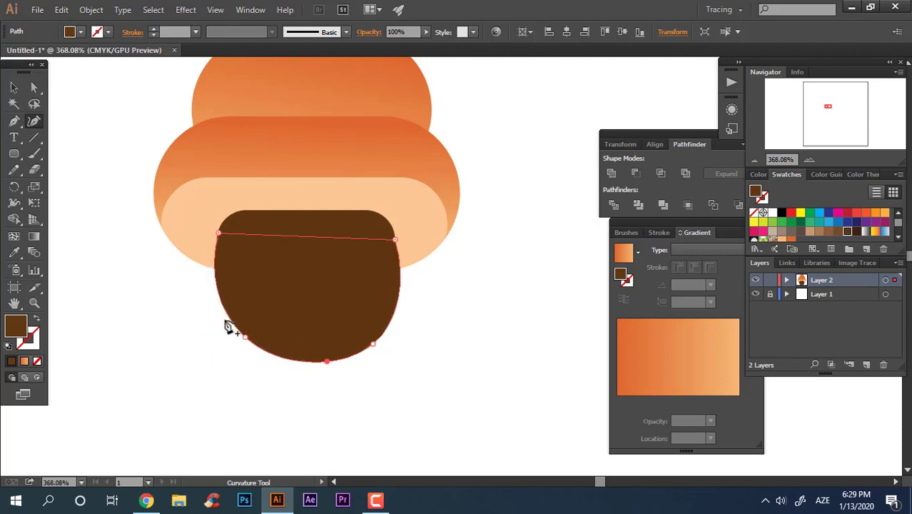
# Curve the hanging shape's left side inward and pull its lower-left corner out into a rounded bulge, then deselect it.
pyautogui.moveTo(228, 326); pyautogui.dragTo(245, 321)
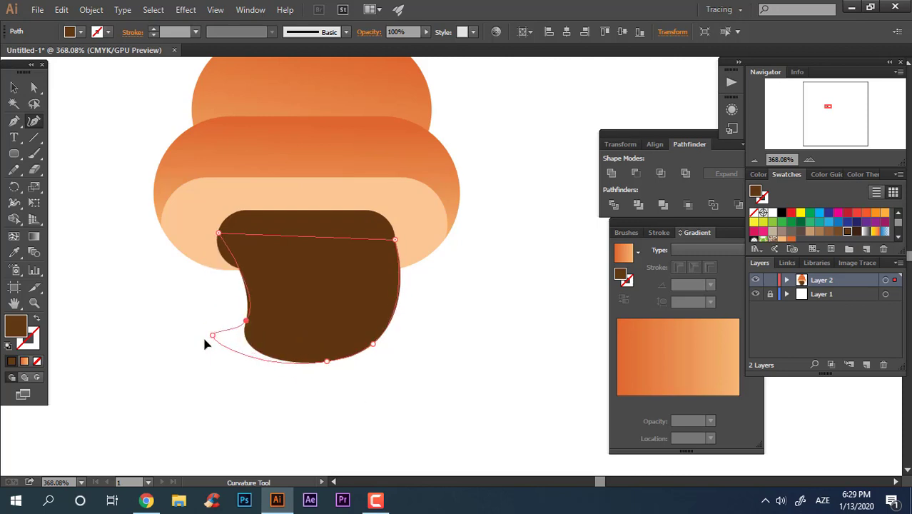
pyautogui.moveTo(205, 345); pyautogui.dragTo(202, 343)
pyautogui.moveTo(227, 315); pyautogui.dragTo(232, 305)
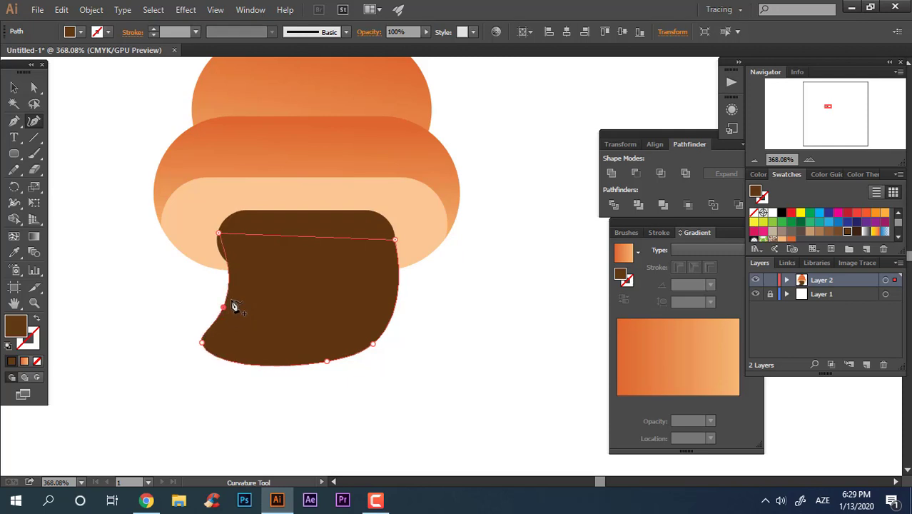
pyautogui.click(214, 277)
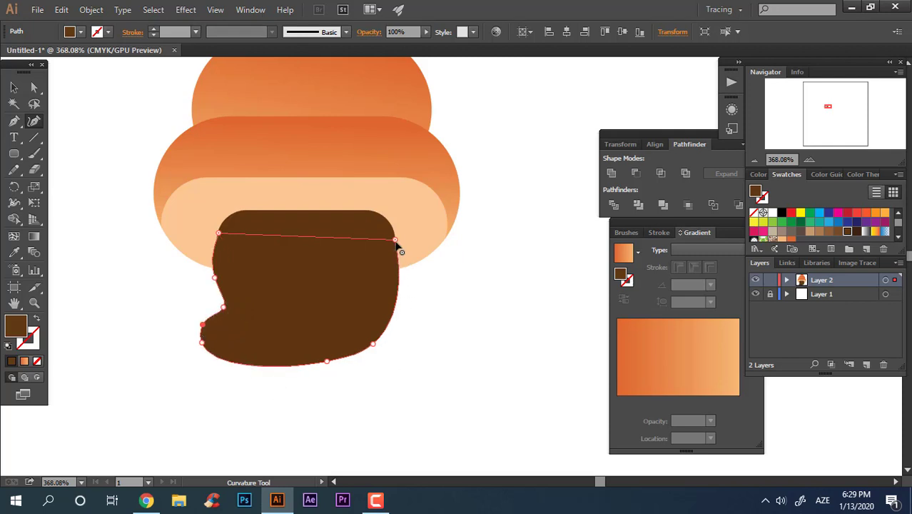
pyautogui.click(14, 88)
pyautogui.click(424, 404)
# Shift the middle tier slightly to the right and the top circle further right so the stack leans.
pyautogui.press('z')
pyautogui.moveTo(502, 401); pyautogui.dragTo(469, 421)
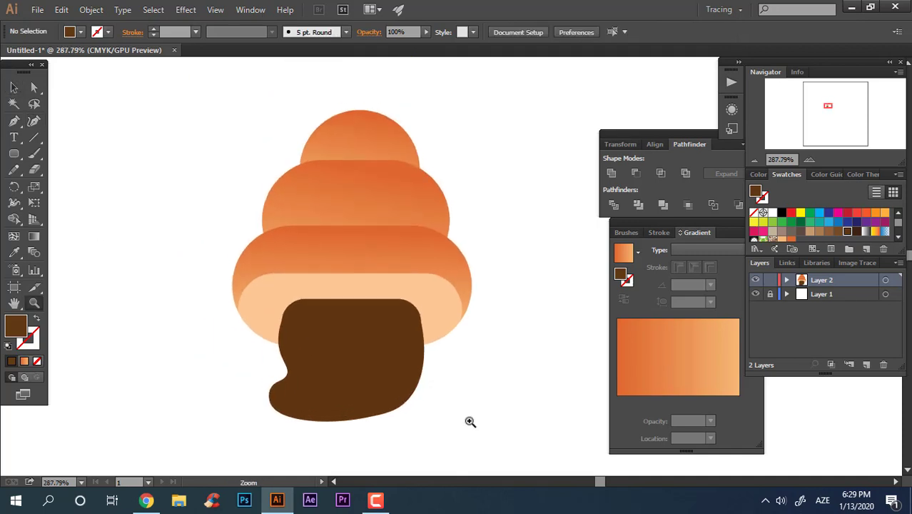
pyautogui.moveTo(477, 216); pyautogui.dragTo(515, 251)
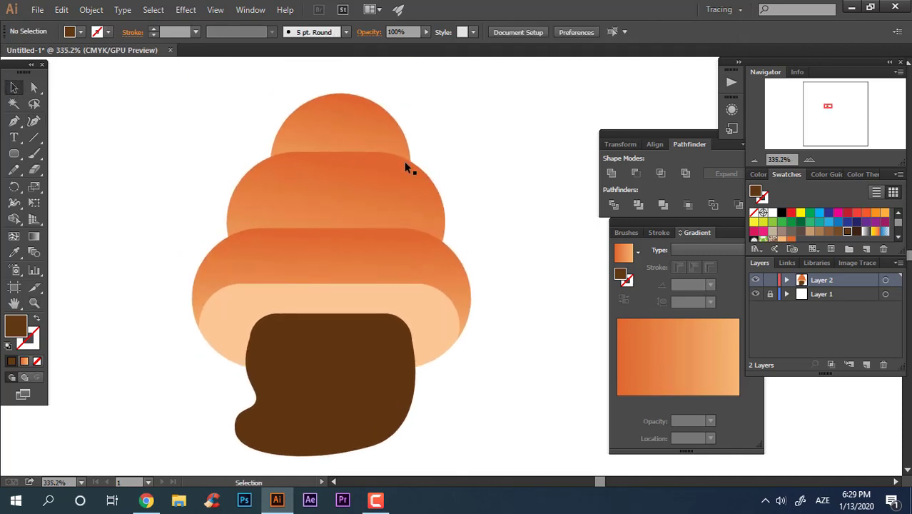
pyautogui.scroll(3, 243, 72)
pyautogui.click(411, 218)
pyautogui.moveTo(401, 255); pyautogui.dragTo(424, 255)
pyautogui.click(554, 298)
pyautogui.moveTo(379, 183); pyautogui.dragTo(431, 184)
pyautogui.click(538, 264)
pyautogui.moveTo(514, 244)
pyautogui.mouseDown()
pyautogui.moveTo(428, 228)
pyautogui.moveTo(335, 182)
pyautogui.moveTo(354, 258)
pyautogui.mouseUp()
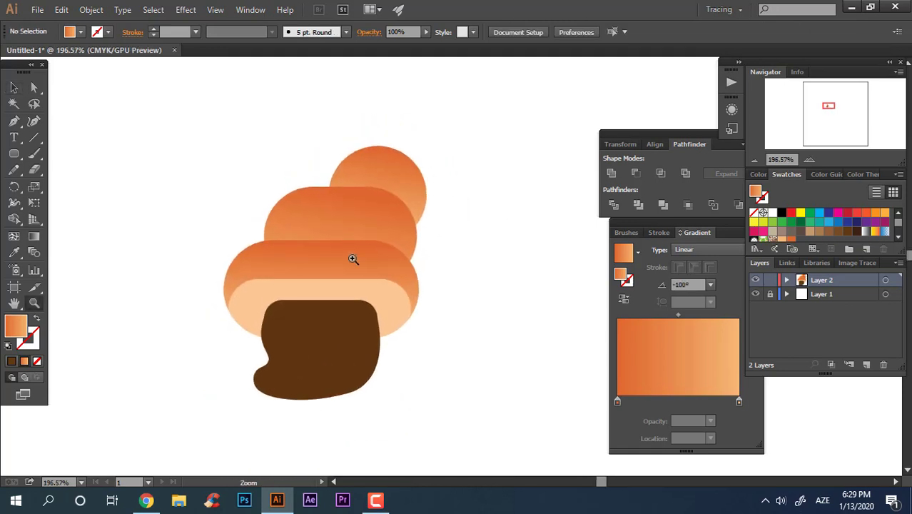
# Unite the brown rounded rectangle and the hanging brown shape into a single path and deselect it.
pyautogui.moveTo(321, 319); pyautogui.dragTo(363, 342)
pyautogui.moveTo(318, 361); pyautogui.dragTo(355, 377)
pyautogui.moveTo(196, 323); pyautogui.dragTo(278, 346)
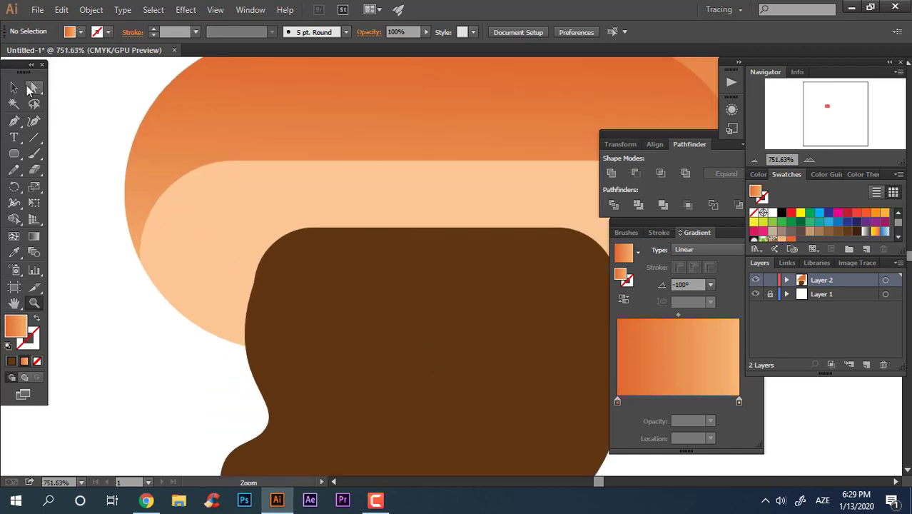
pyautogui.click(15, 88)
pyautogui.click(406, 315)
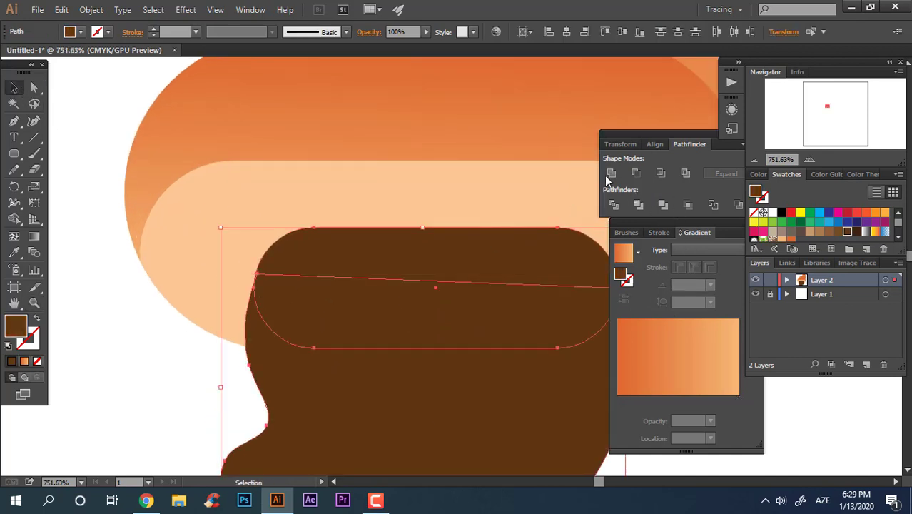
pyautogui.moveTo(418, 278); pyautogui.dragTo(354, 310)
pyautogui.click(33, 87)
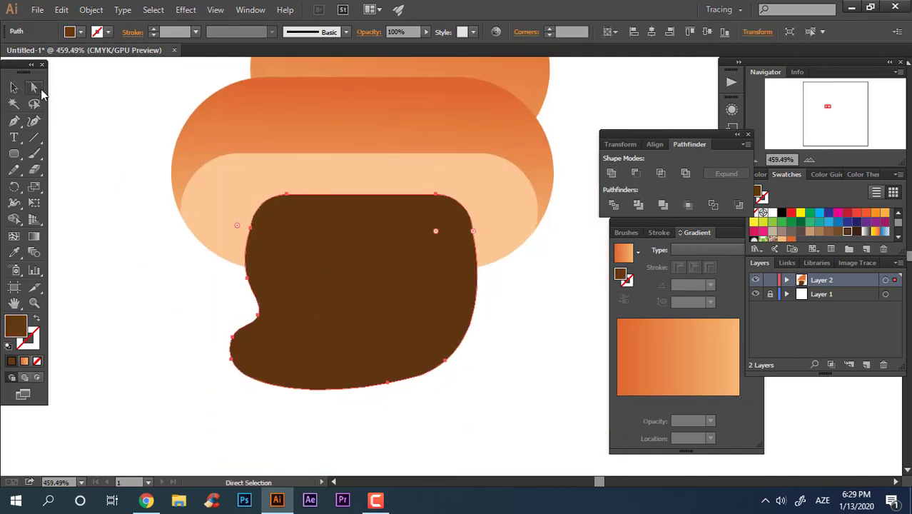
pyautogui.click(250, 228)
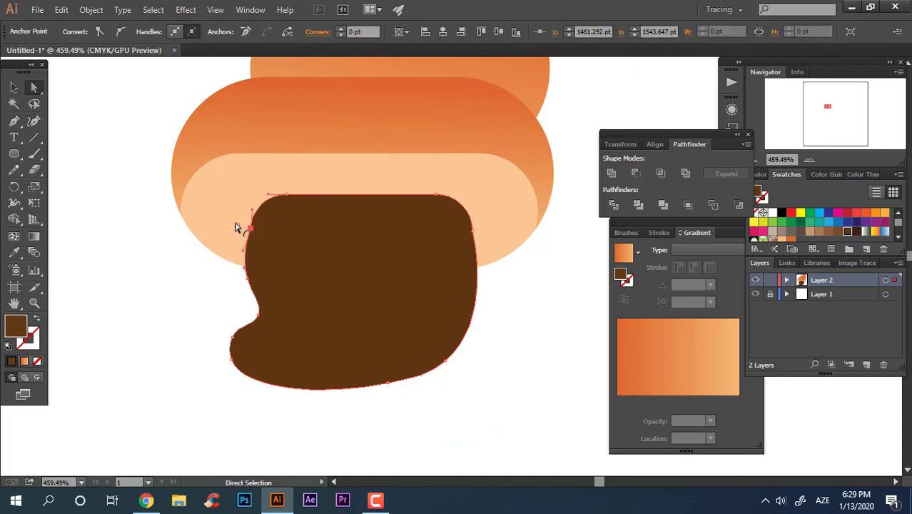
pyautogui.click(525, 339)
# Draw a large curved Pen shape covering the brown body's right side and underside, and fill it with a darker brown.
pyautogui.press('z')
pyautogui.moveTo(525, 340); pyautogui.dragTo(492, 360)
pyautogui.moveTo(492, 359); pyautogui.dragTo(476, 389)
pyautogui.moveTo(476, 389); pyautogui.dragTo(491, 388)
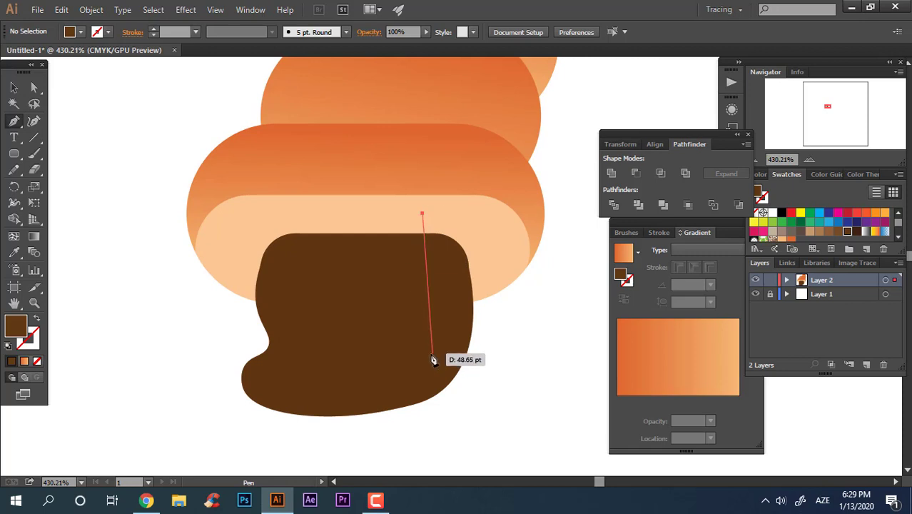
pyautogui.moveTo(423, 364); pyautogui.dragTo(402, 373)
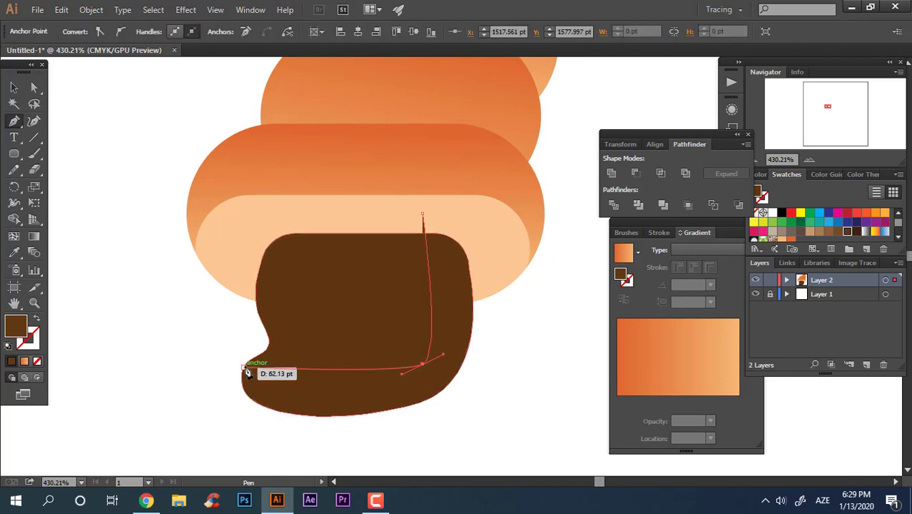
pyautogui.moveTo(246, 369); pyautogui.dragTo(178, 293)
pyautogui.moveTo(293, 453); pyautogui.dragTo(461, 436)
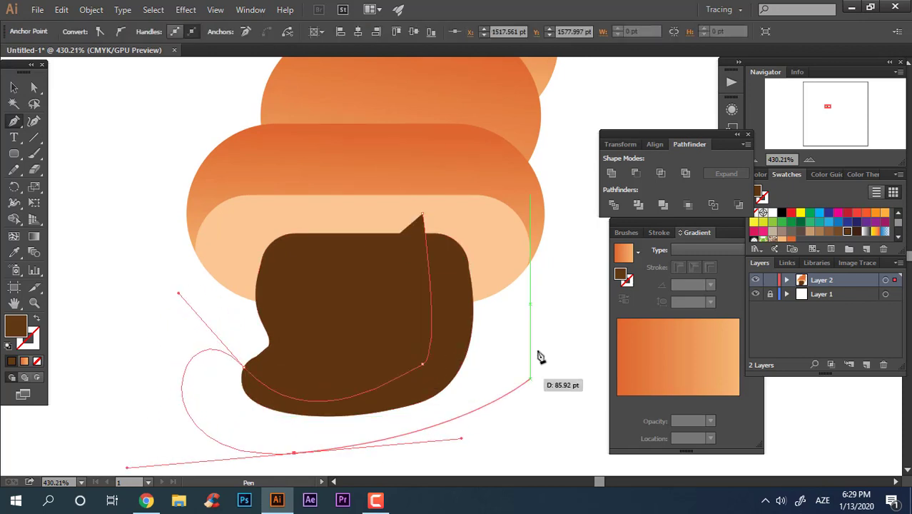
pyautogui.moveTo(533, 377); pyautogui.dragTo(523, 259)
pyautogui.click(422, 214)
pyautogui.moveTo(423, 215); pyautogui.dragTo(480, 188)
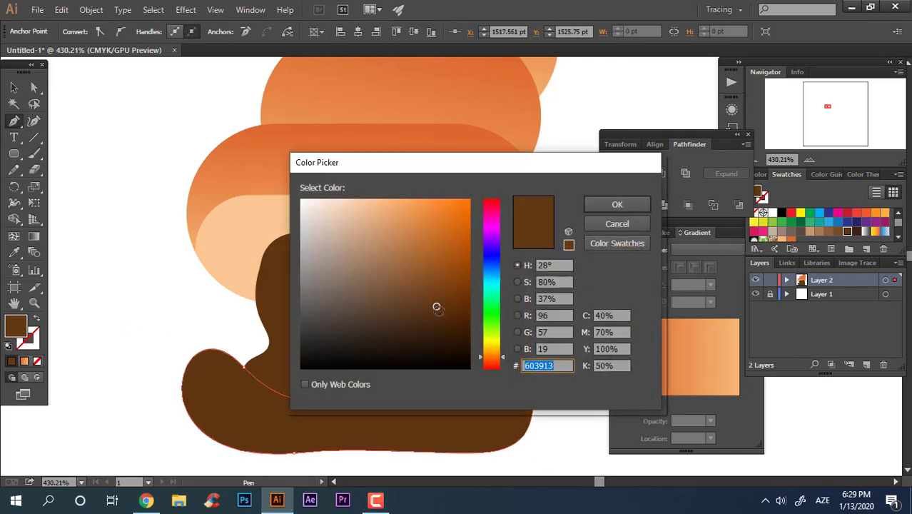
pyautogui.click(617, 205)
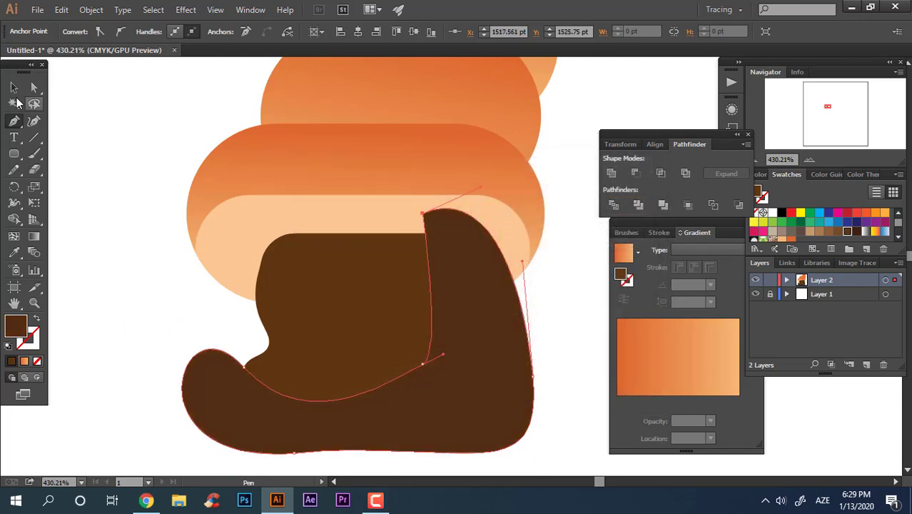
# Reshape the dark brown shape's inner edge with the Curvature tool, moving its lower inner corner up and adding a point to smooth the vertical curve.
pyautogui.click(13, 87)
pyautogui.click(82, 312)
pyautogui.click(341, 346)
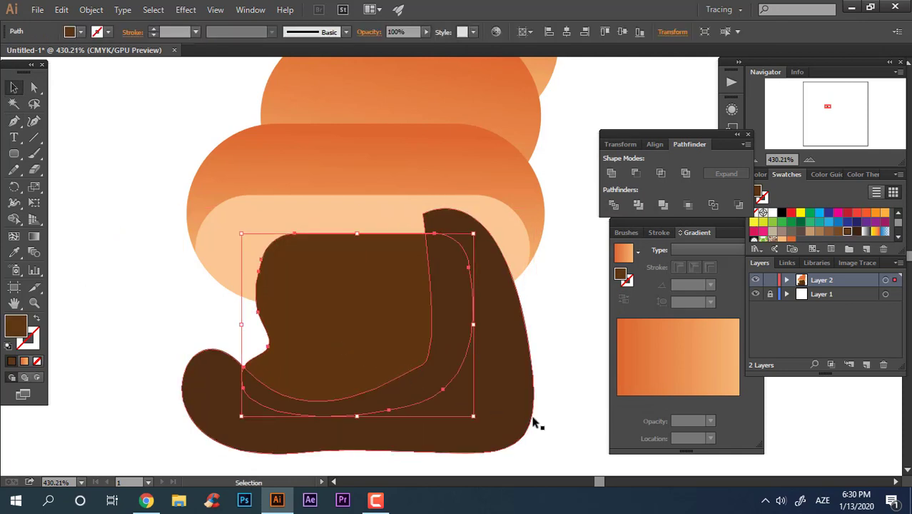
pyautogui.click(451, 376)
pyautogui.press('a')
pyautogui.click(423, 365)
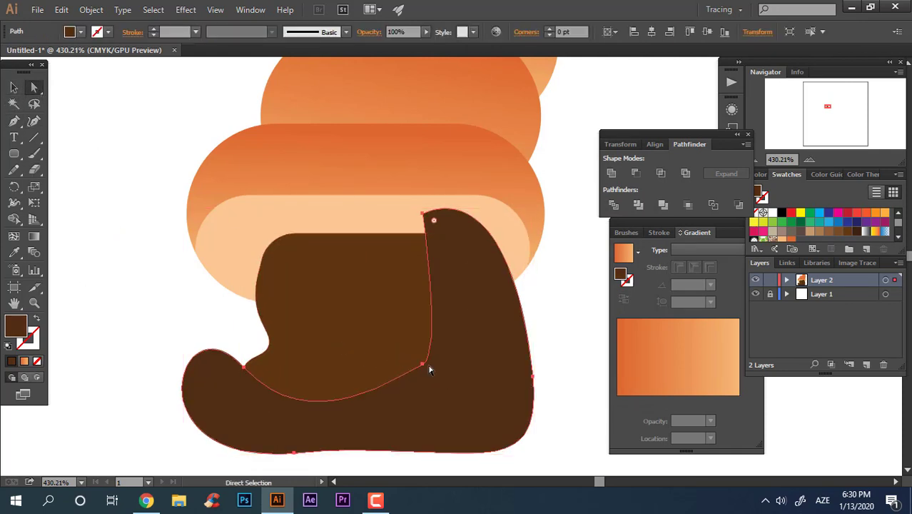
pyautogui.click(423, 365)
pyautogui.click(34, 121)
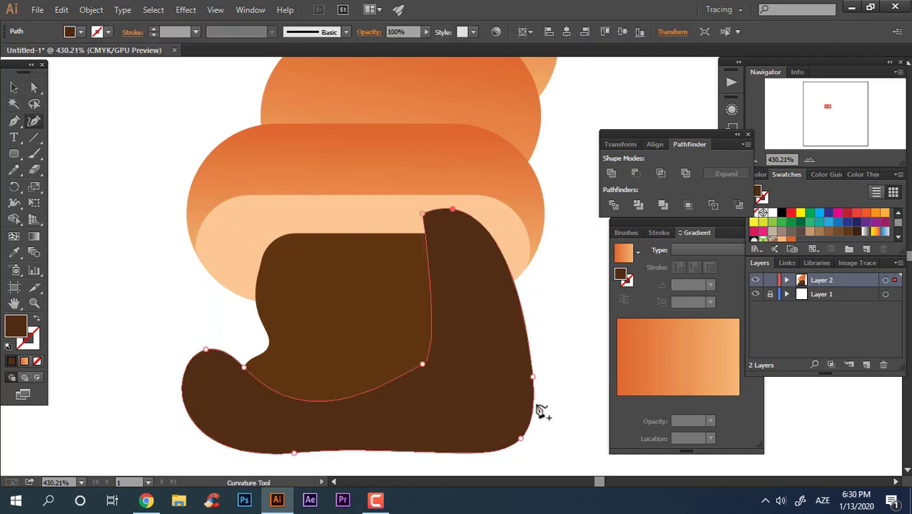
pyautogui.moveTo(423, 365); pyautogui.dragTo(430, 353)
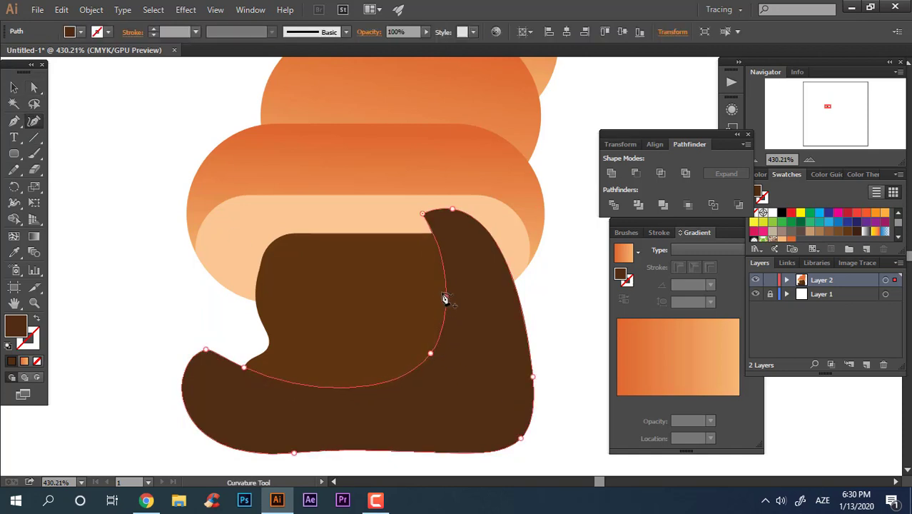
pyautogui.moveTo(443, 297); pyautogui.dragTo(434, 292)
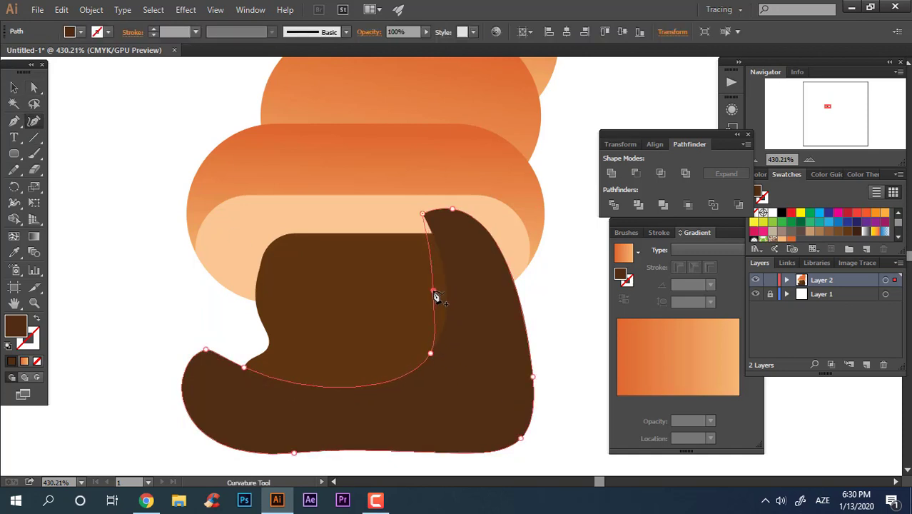
# Pull the dark shape's left lobe outward and up, add a point on its inner side, adjust the notch point beside the body, and deselect.
pyautogui.moveTo(205, 348); pyautogui.dragTo(170, 334)
pyautogui.click(229, 361)
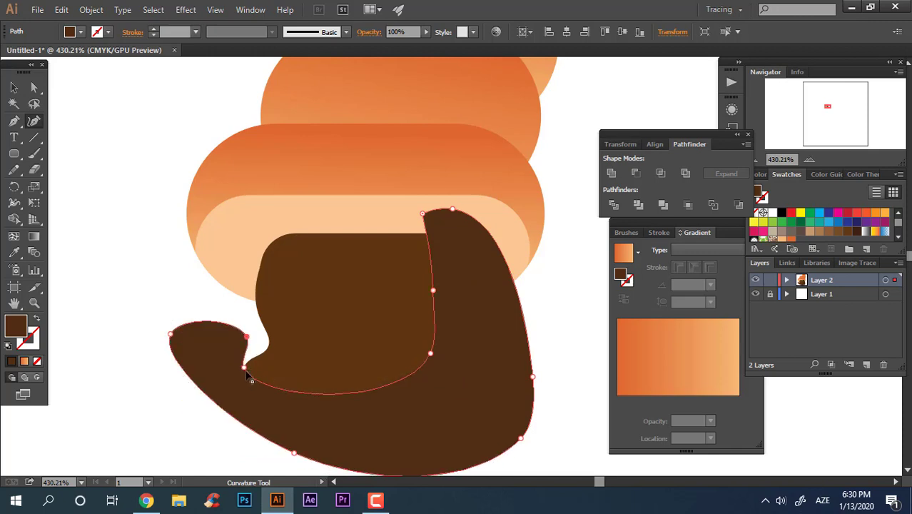
pyautogui.moveTo(244, 366); pyautogui.dragTo(253, 364)
pyautogui.click(13, 89)
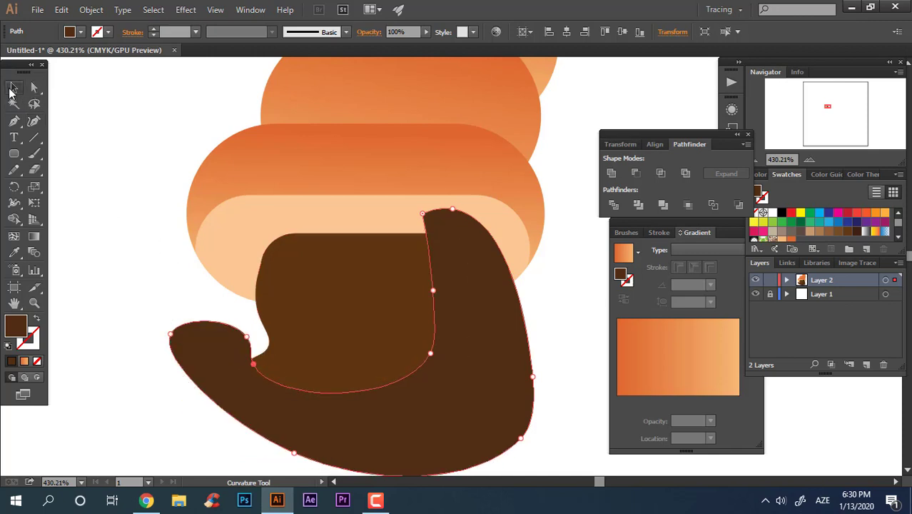
pyautogui.click(125, 164)
# Extend the dark shape's upper tip left above the brown body, round its inner corner, and add a point along the body's top edge.
pyautogui.click(391, 333)
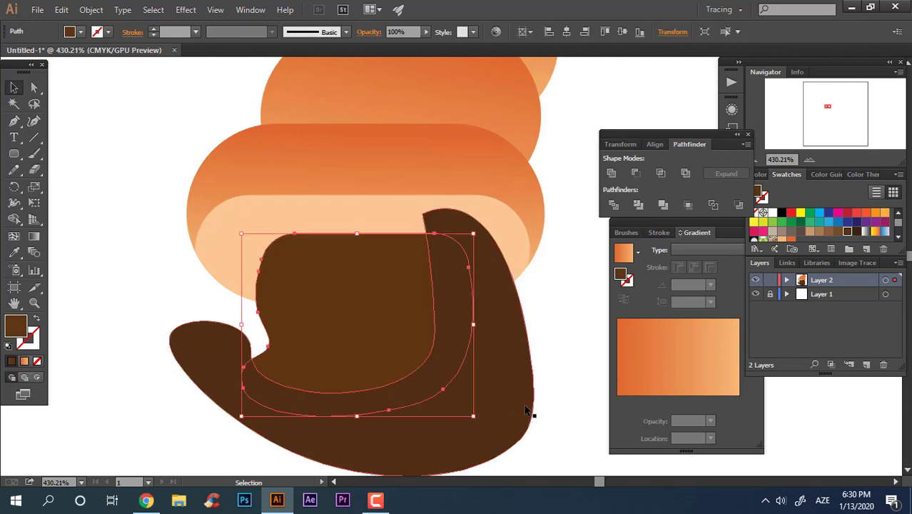
pyautogui.click(517, 296)
pyautogui.click(33, 121)
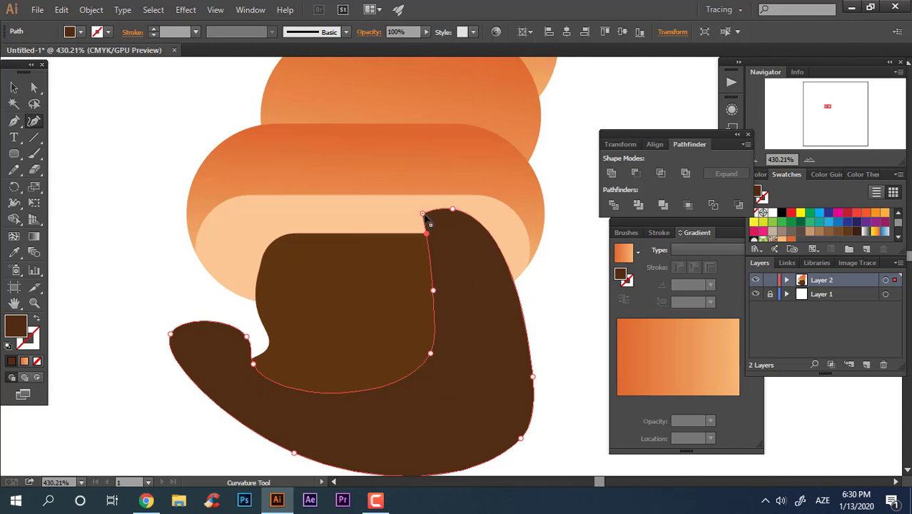
pyautogui.moveTo(423, 214); pyautogui.dragTo(330, 226)
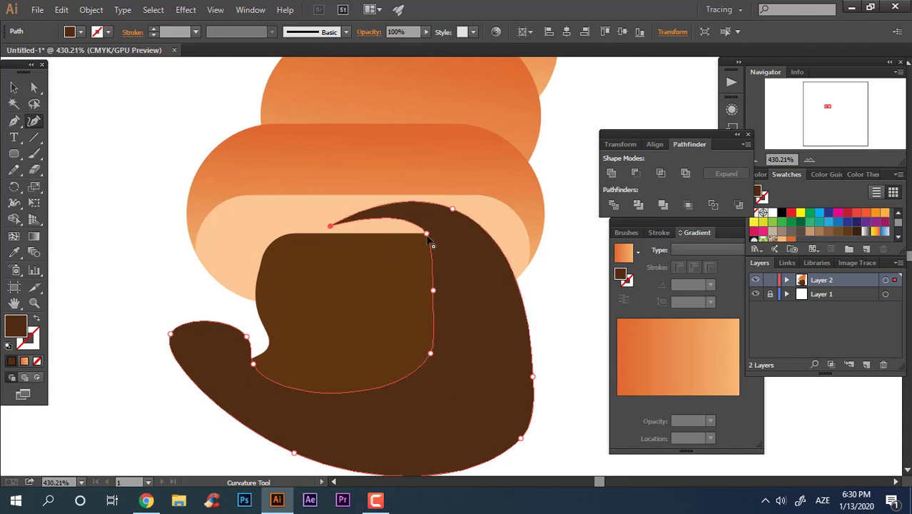
pyautogui.moveTo(427, 236); pyautogui.dragTo(422, 238)
pyautogui.click(386, 230)
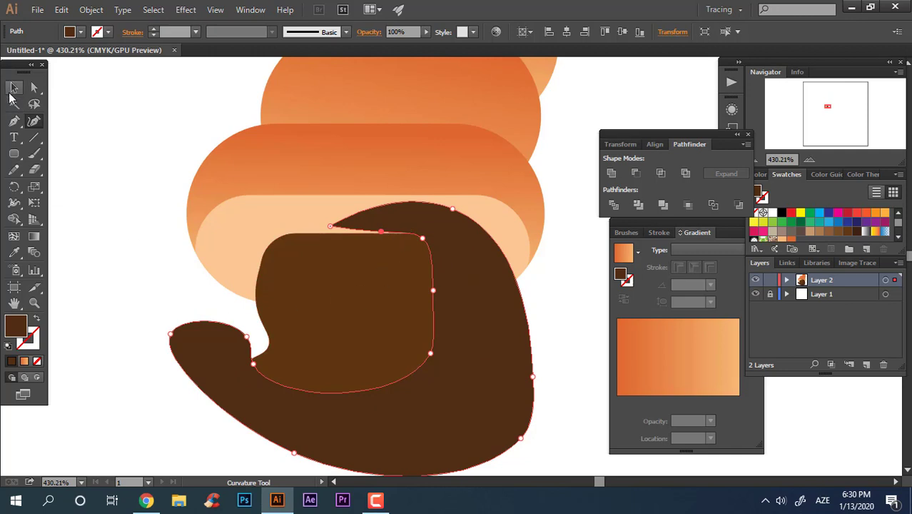
# Divide the brown body and dark shape where they overlap, ungroup the pieces, and delete the dark part outside the body.
pyautogui.click(12, 89)
pyautogui.press('a')
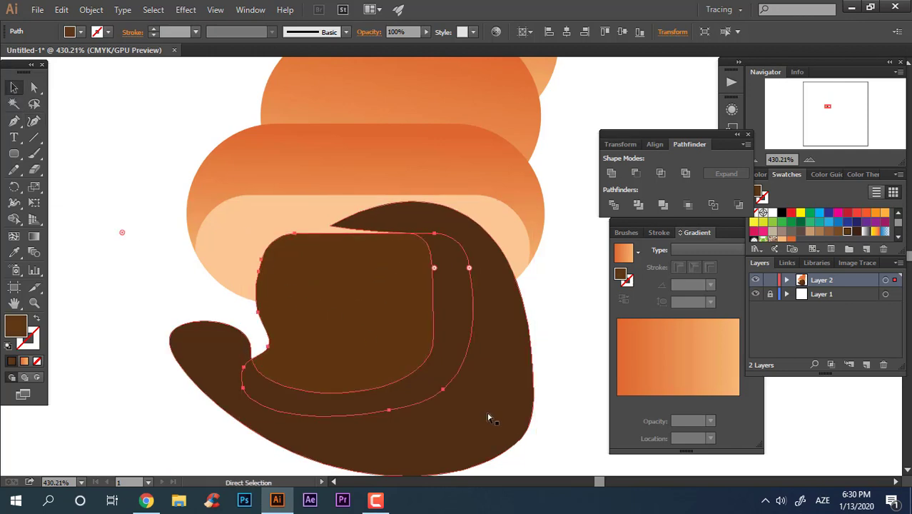
pyautogui.click(612, 205)
pyautogui.press('v')
pyautogui.rightClick(508, 357)
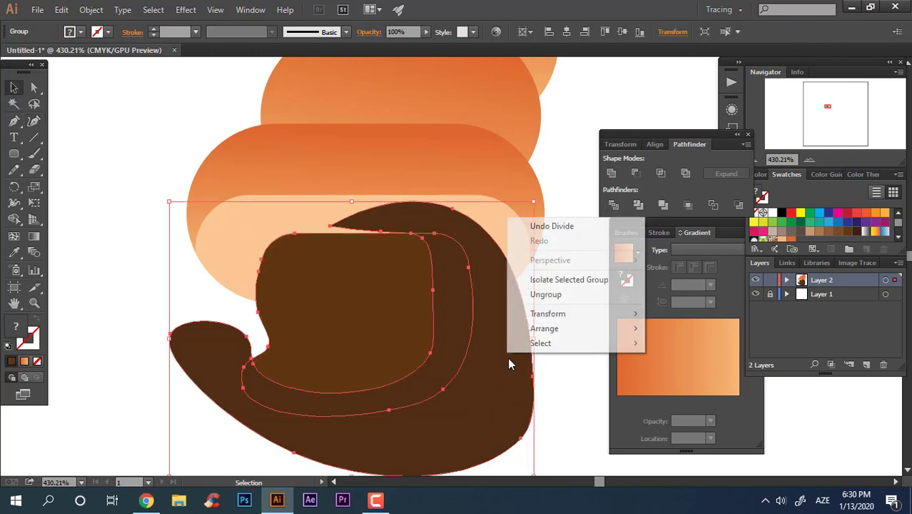
pyautogui.click(546, 294)
pyautogui.click(532, 369)
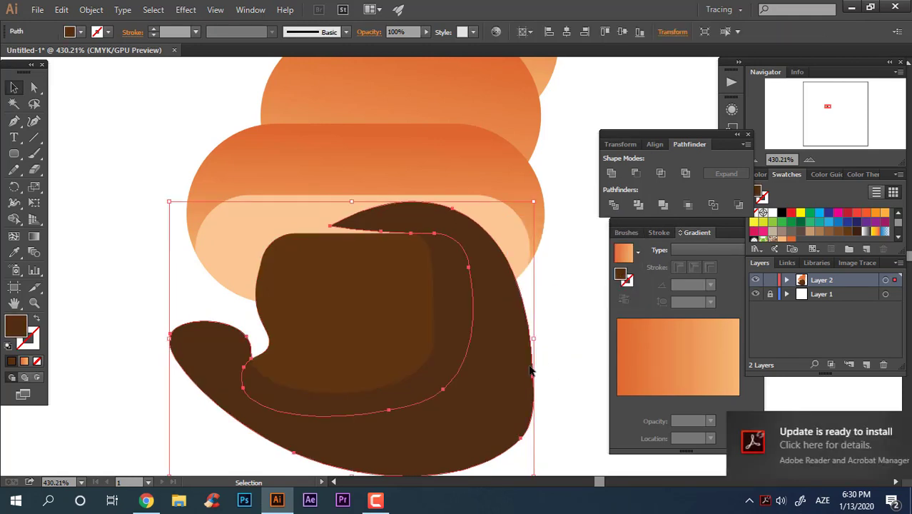
pyautogui.press('Delete')
# Draw a curved Pen shape over the top circle's right side, reaching onto the middle tier, and fill it with light orange.
pyautogui.scroll(-2, 500, 321)
pyautogui.click(419, 201)
pyautogui.click(14, 121)
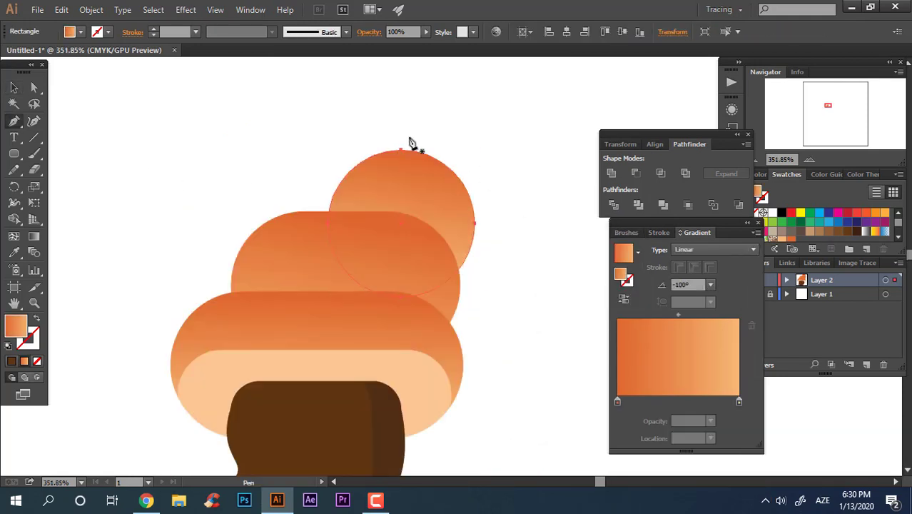
pyautogui.click(401, 135)
pyautogui.moveTo(428, 233); pyautogui.dragTo(339, 246)
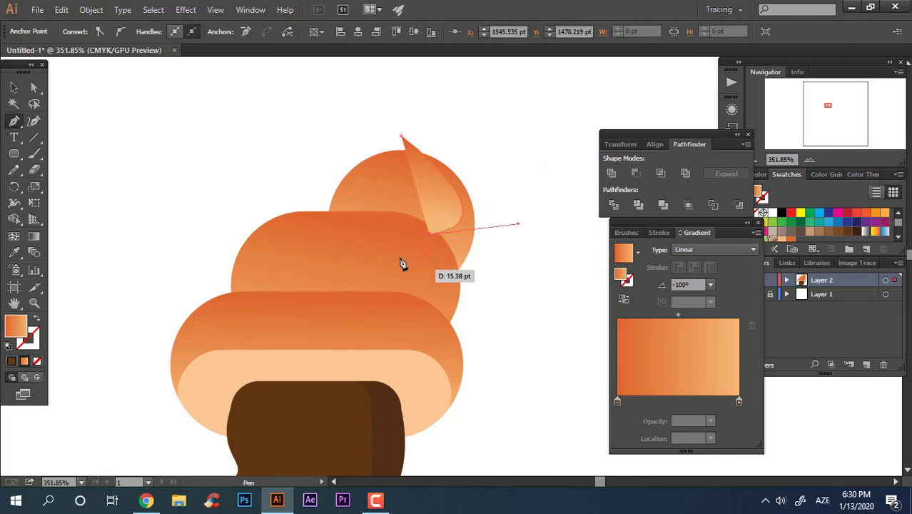
pyautogui.moveTo(380, 238); pyautogui.dragTo(555, 180)
pyautogui.moveTo(401, 135); pyautogui.dragTo(325, 128)
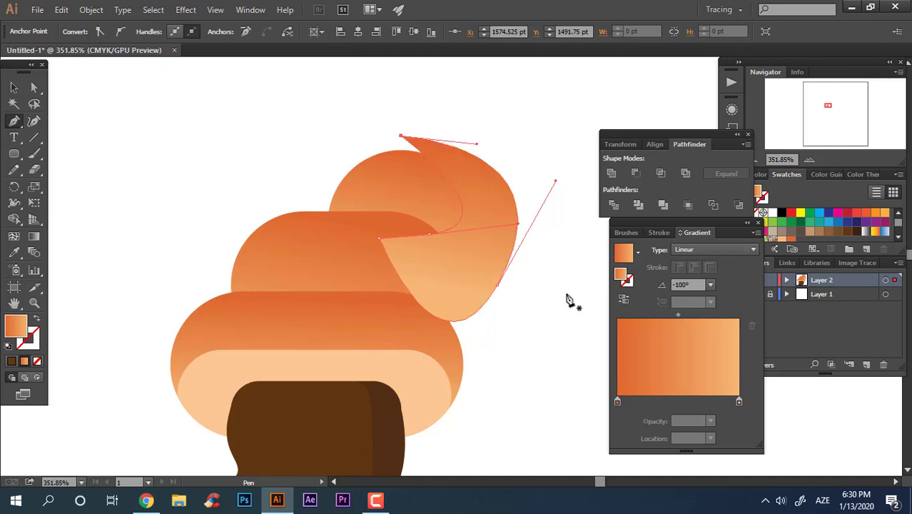
pyautogui.click(778, 240)
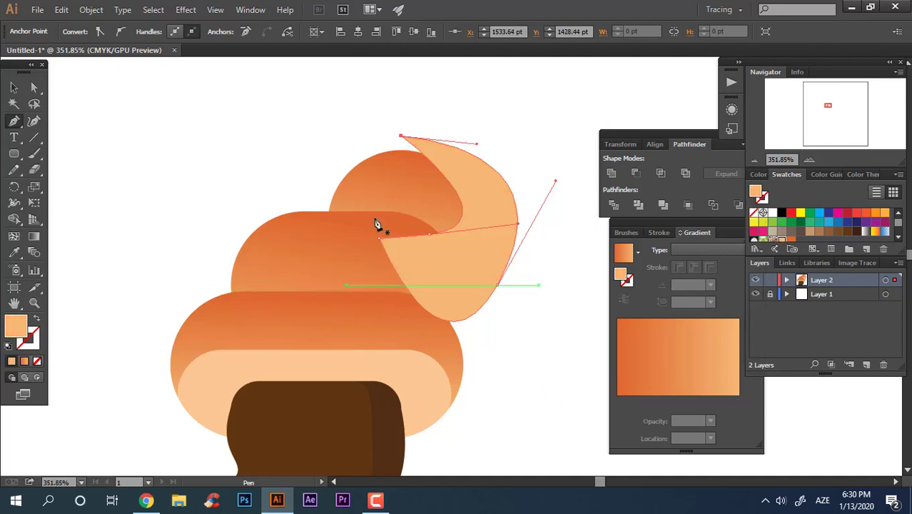
# Reshape the light orange shape's inner edge with the Curvature tool into a smoother arc across the top circle's right side.
pyautogui.click(12, 87)
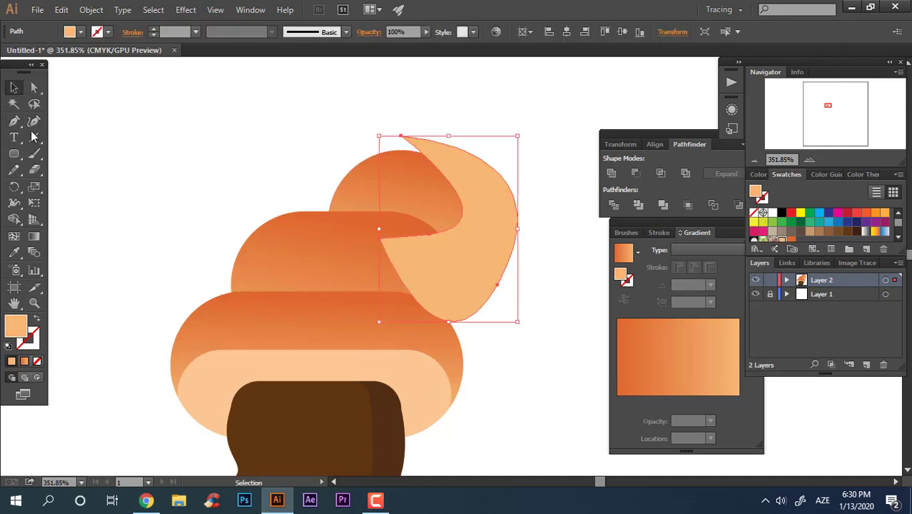
pyautogui.click(449, 200)
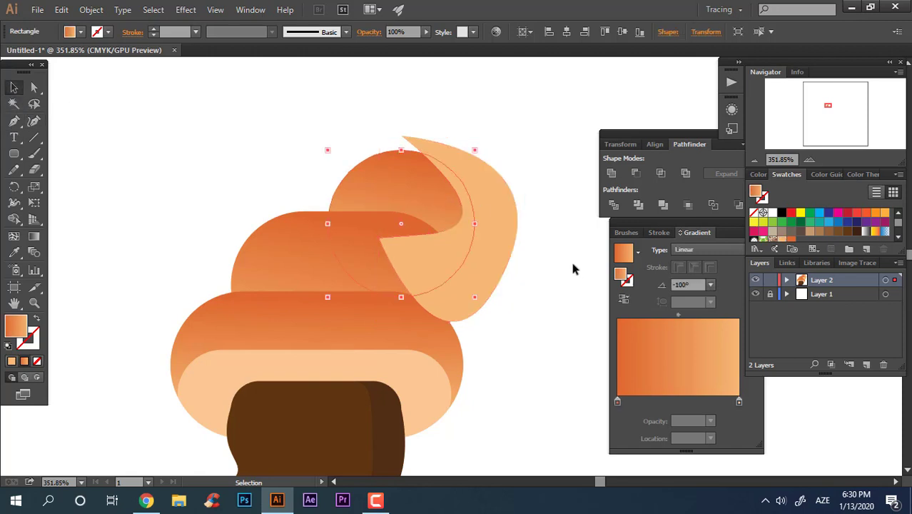
pyautogui.click(502, 222)
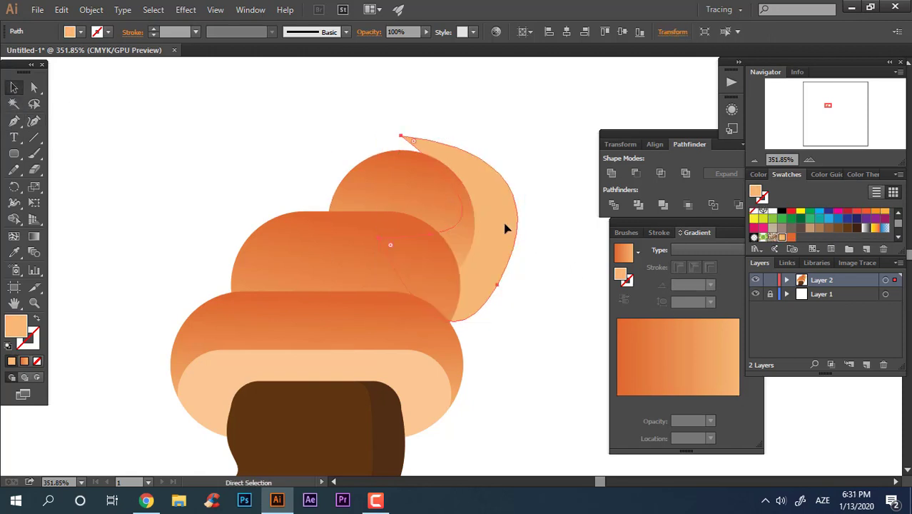
pyautogui.keyDown('ctrl'); pyautogui.click(504, 228); pyautogui.keyUp('ctrl')
pyautogui.moveTo(488, 162); pyautogui.dragTo(314, 214)
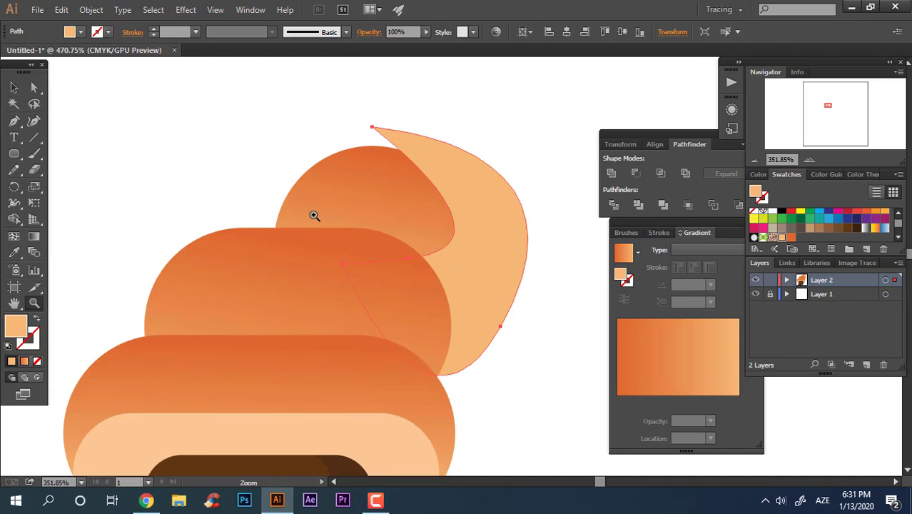
pyautogui.click(32, 120)
pyautogui.click(432, 178)
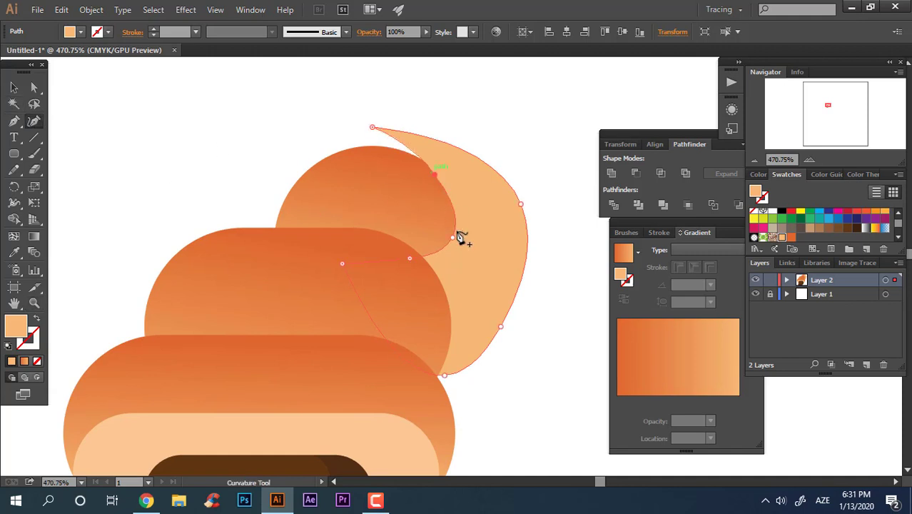
pyautogui.click(441, 241)
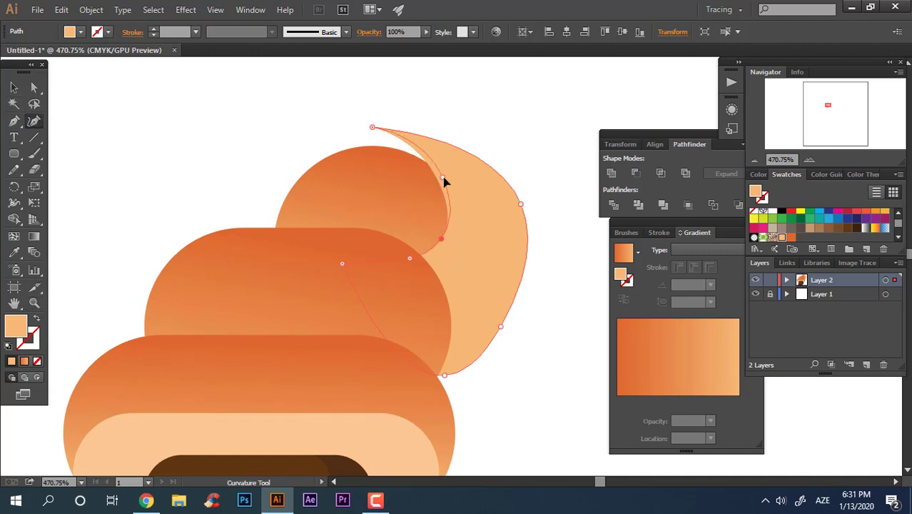
pyautogui.moveTo(443, 180); pyautogui.dragTo(445, 181)
# Divide the top circle with the light orange shape, ungroup the pieces, and delete the part outside the circle.
pyautogui.click(14, 84)
pyautogui.click(458, 251)
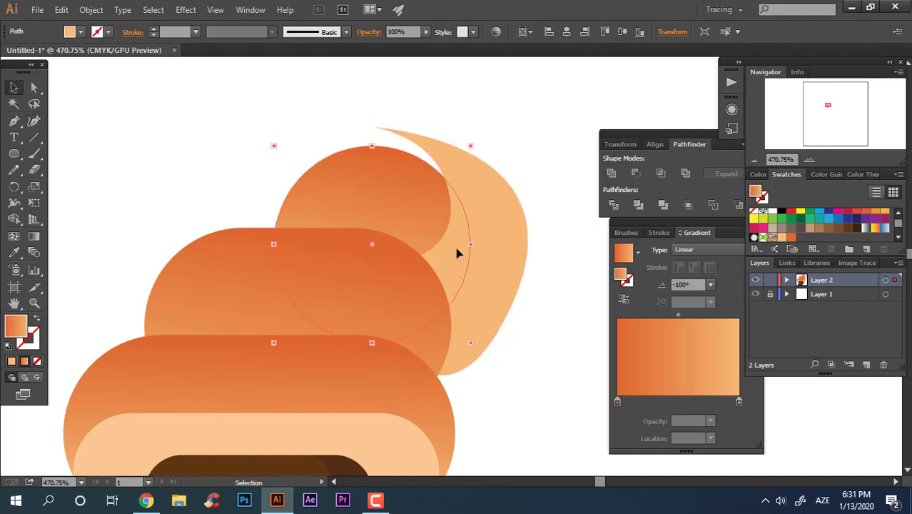
pyautogui.click(515, 228)
pyautogui.rightClick(533, 229)
pyautogui.click(572, 297)
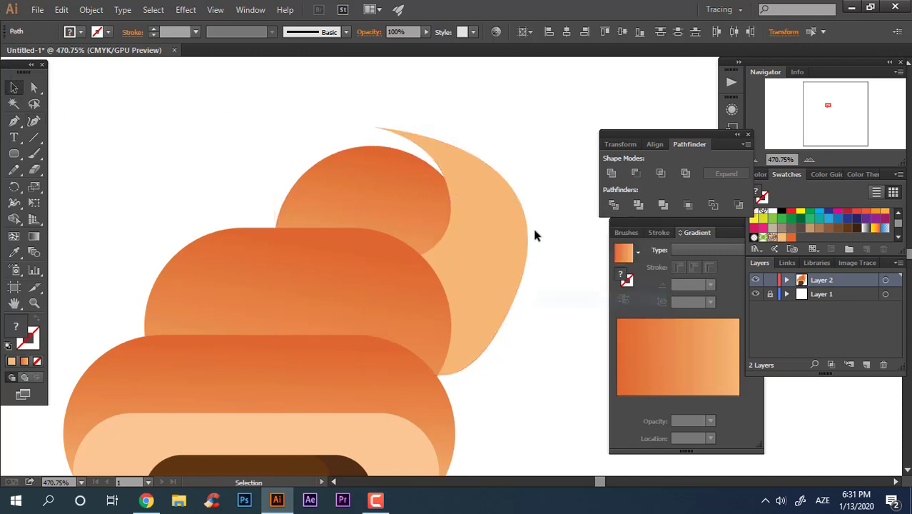
pyautogui.click(535, 232)
pyautogui.click(508, 214)
pyautogui.press('Delete')
# Draw a closed light orange Pen shape over the middle tier's right end, curving from the top circle's base to the bottom tier's upper edge.
pyautogui.moveTo(528, 246); pyautogui.dragTo(473, 278)
pyautogui.moveTo(473, 278); pyautogui.dragTo(462, 244)
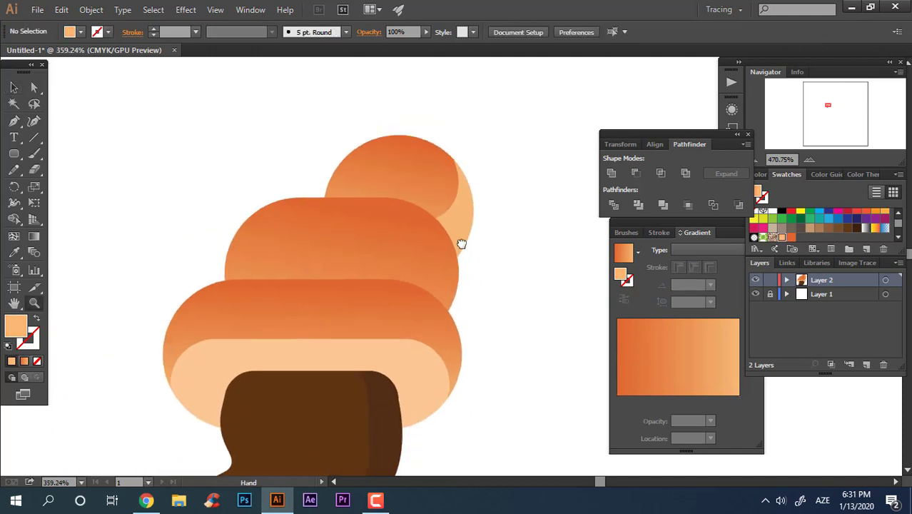
pyautogui.scroll(2, 461, 244)
pyautogui.press('p')
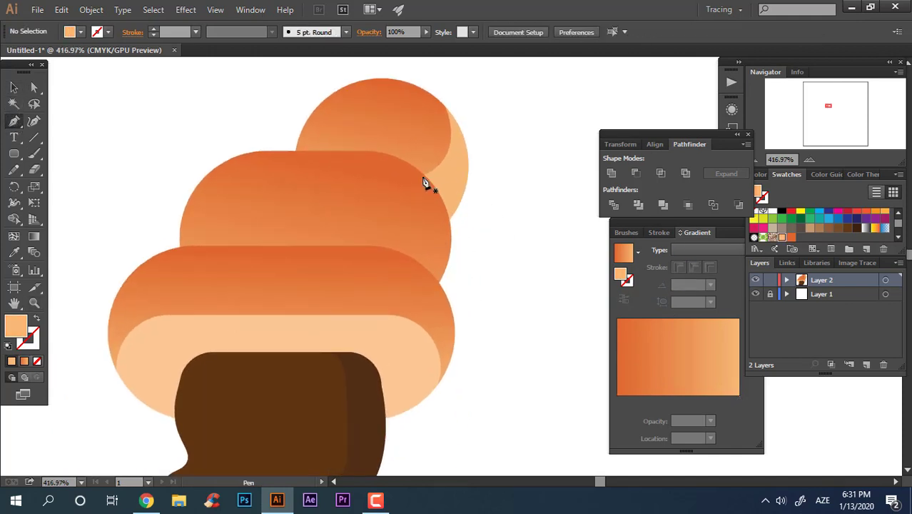
pyautogui.click(422, 174)
pyautogui.moveTo(403, 253); pyautogui.dragTo(306, 244)
pyautogui.hotkey('ctrl', 'z')
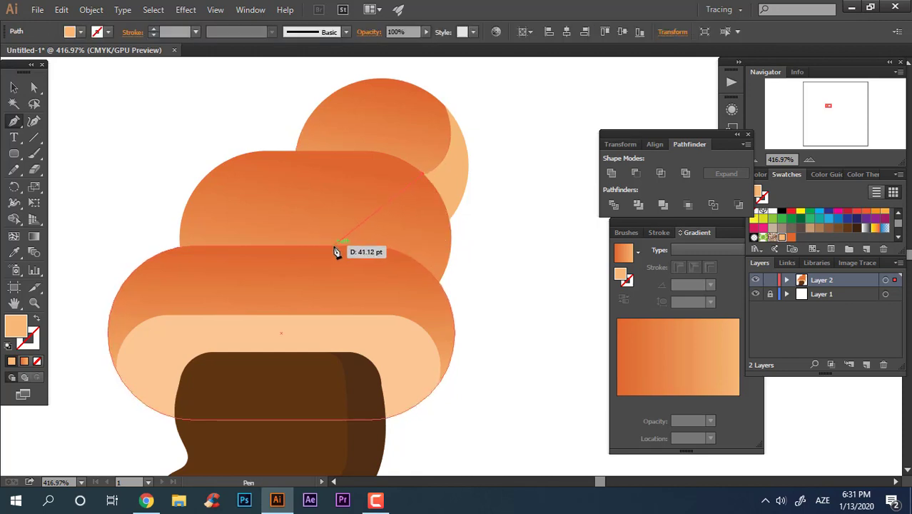
pyautogui.click(334, 246)
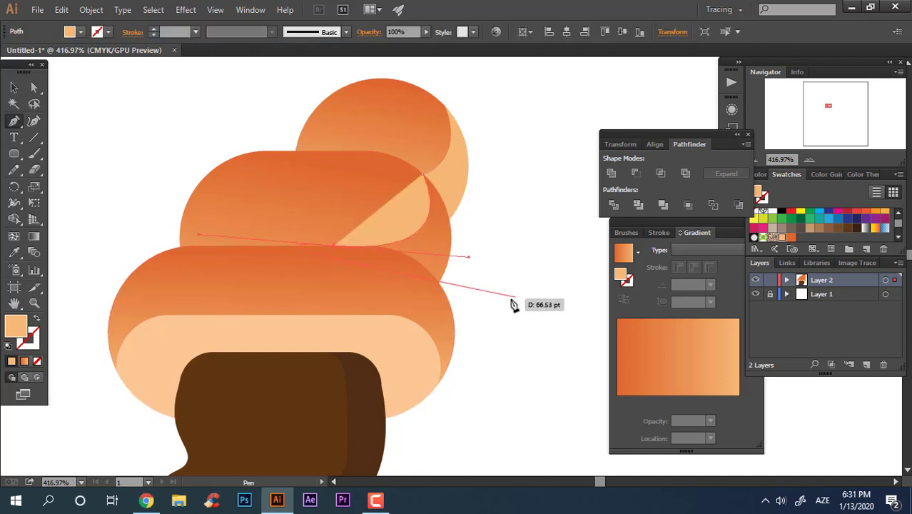
pyautogui.moveTo(512, 299); pyautogui.dragTo(605, 306)
pyautogui.hotkey('ctrl', 'z')
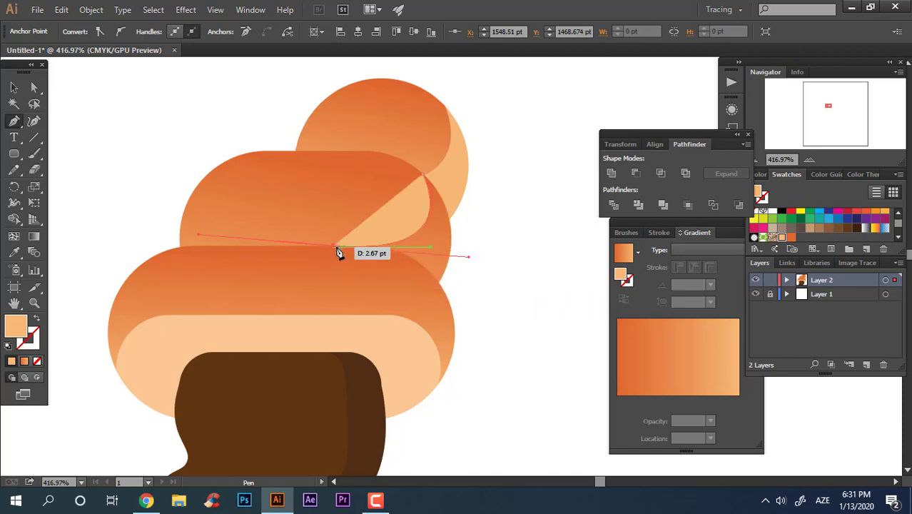
pyautogui.moveTo(502, 305); pyautogui.dragTo(560, 296)
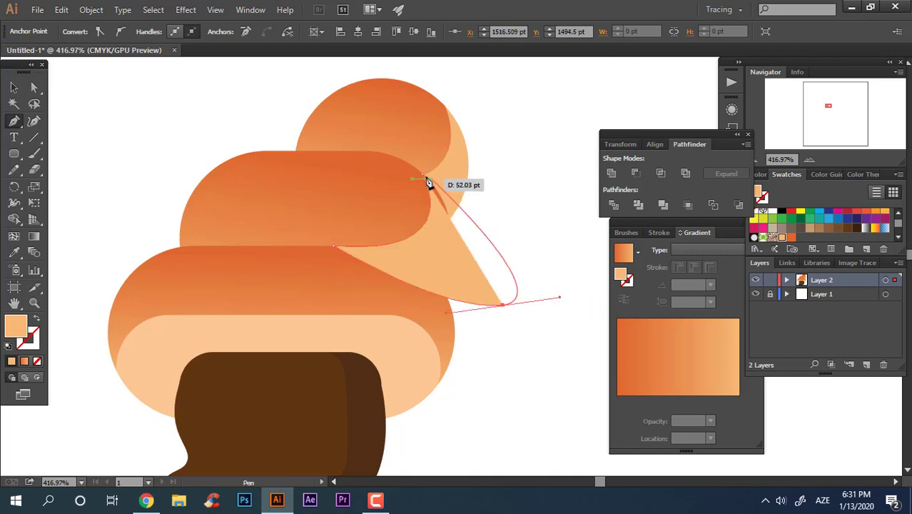
pyautogui.moveTo(427, 174); pyautogui.dragTo(407, 179)
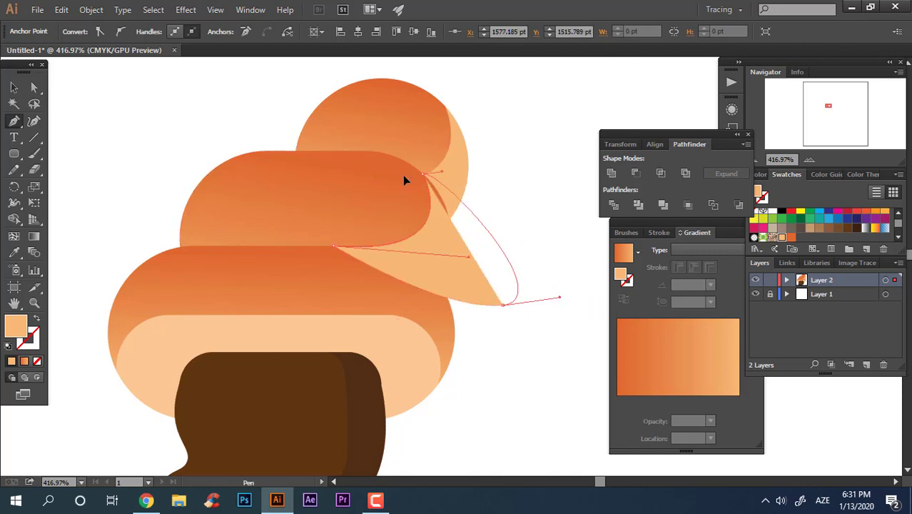
# Divide the middle tier with the light orange shape, ungroup the pieces, and delete the part outside the tier.
pyautogui.click(12, 88)
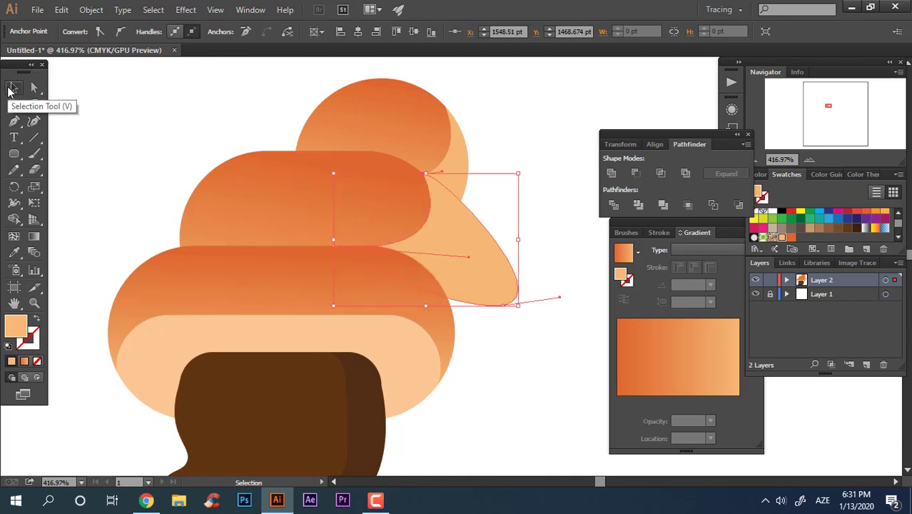
pyautogui.click(279, 194)
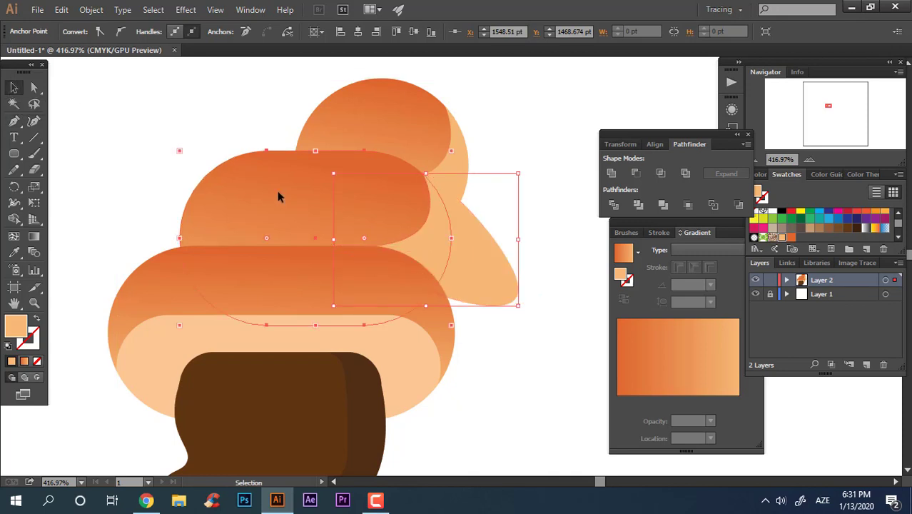
pyautogui.keyDown('shift'); pyautogui.click(515, 289); pyautogui.keyUp('shift')
pyautogui.rightClick(437, 255)
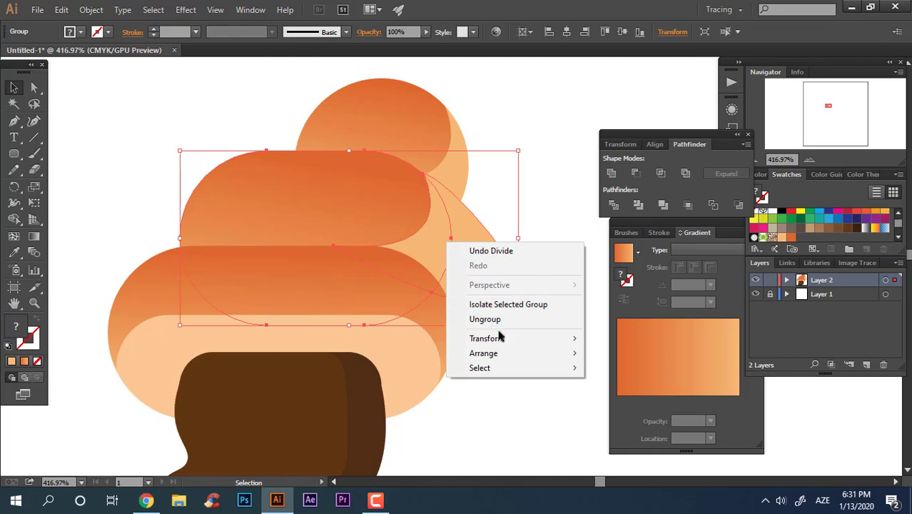
pyautogui.click(497, 319)
pyautogui.click(480, 270)
pyautogui.press('Delete')
pyautogui.click(328, 177)
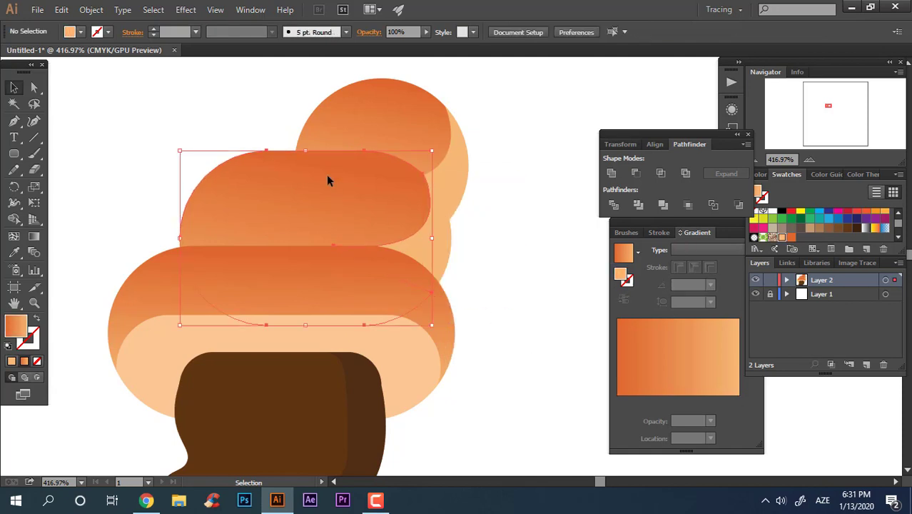
pyautogui.click(509, 309)
pyautogui.doubleClick(411, 132)
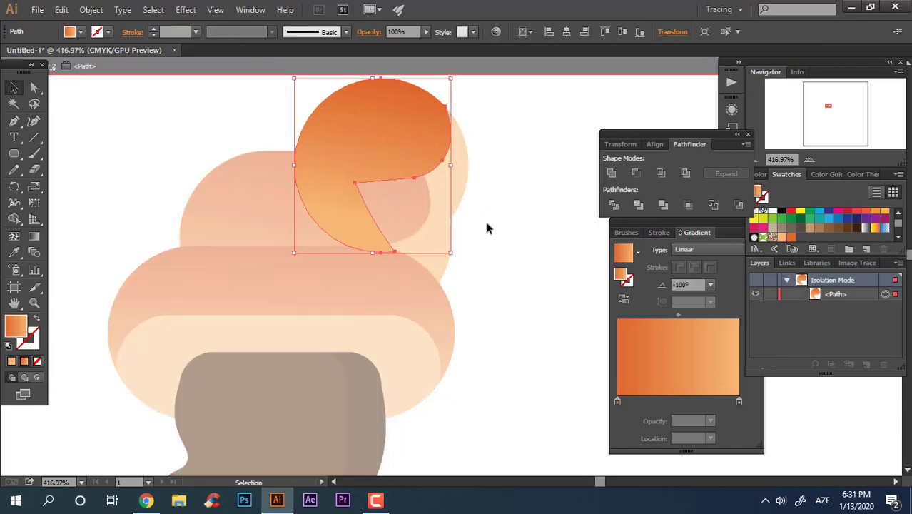
pyautogui.doubleClick(485, 222)
pyautogui.moveTo(419, 159); pyautogui.dragTo(114, 63)
pyautogui.press('Delete')
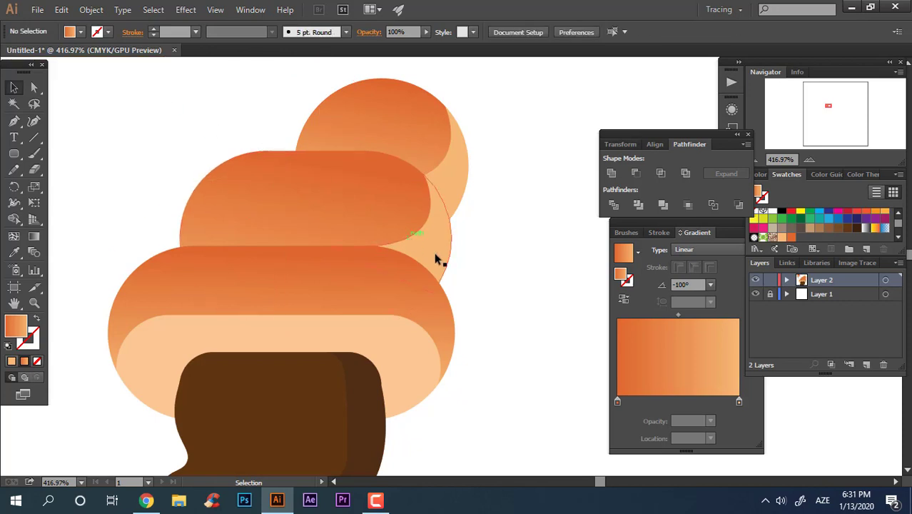
# Draw a closed curved Pen shape over the bottom tier's right end, starting at the tier's upper edge and extending beyond its outline.
pyautogui.press('z')
pyautogui.moveTo(511, 255); pyautogui.dragTo(416, 274)
pyautogui.moveTo(417, 274); pyautogui.dragTo(383, 232)
pyautogui.moveTo(414, 215); pyautogui.dragTo(512, 276)
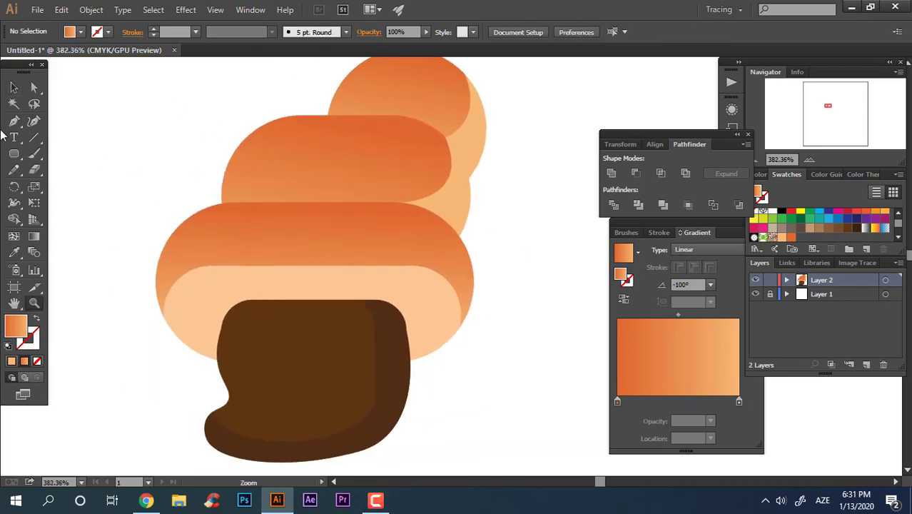
pyautogui.click(14, 122)
pyautogui.click(401, 204)
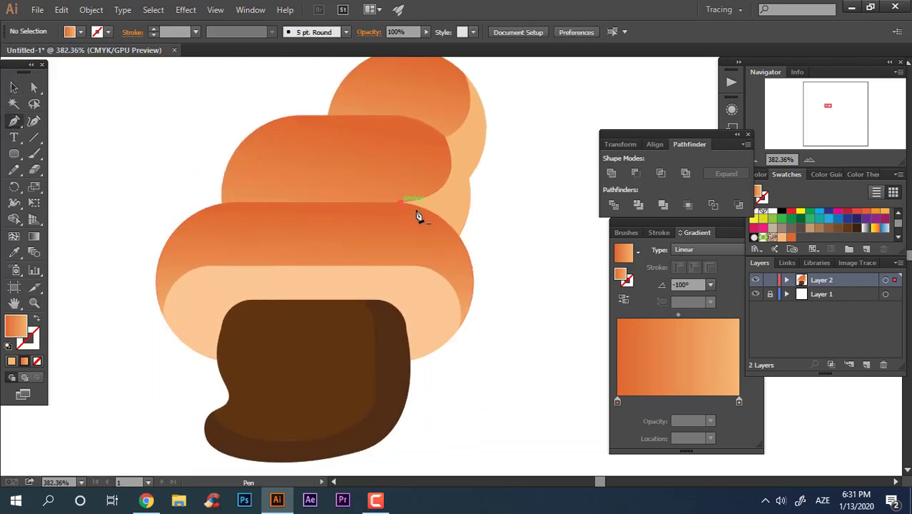
pyautogui.moveTo(346, 263); pyautogui.dragTo(180, 261)
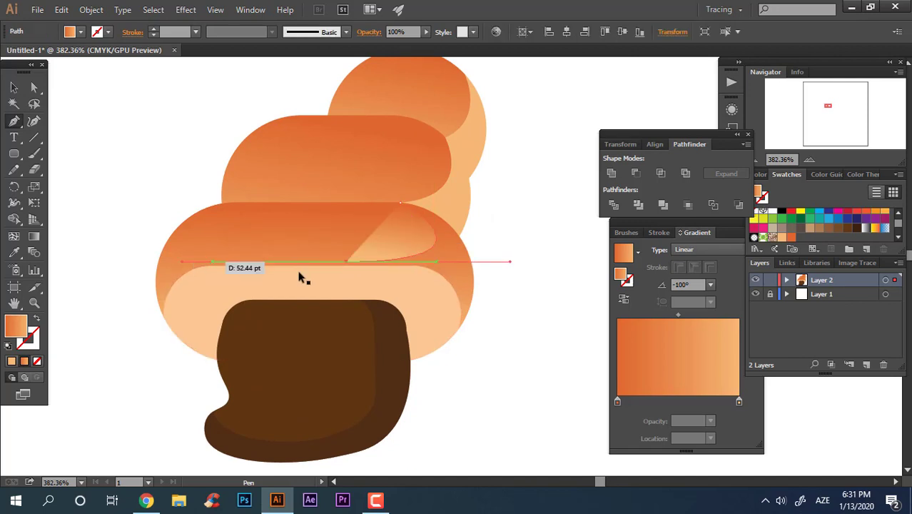
pyautogui.hotkey('ctrl', 'z')
pyautogui.moveTo(433, 273); pyautogui.dragTo(354, 263)
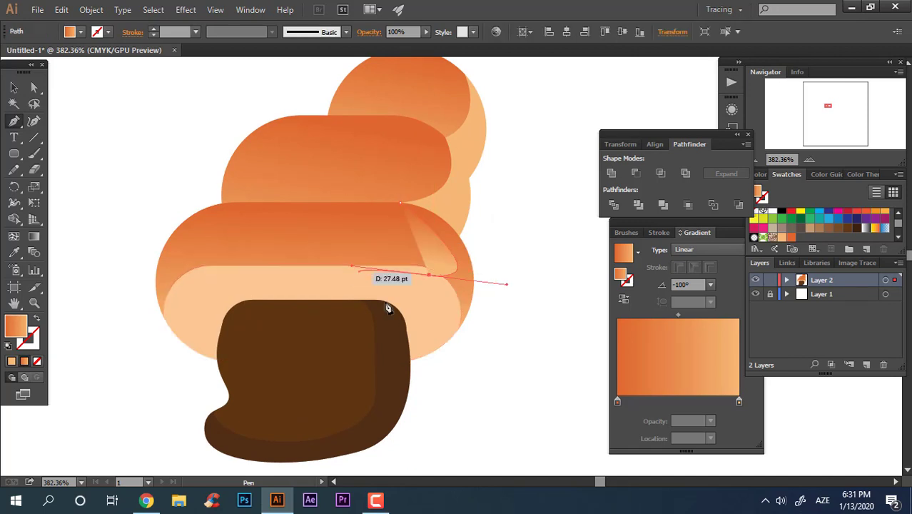
pyautogui.moveTo(505, 361); pyautogui.dragTo(544, 334)
pyautogui.moveTo(515, 260); pyautogui.dragTo(482, 227)
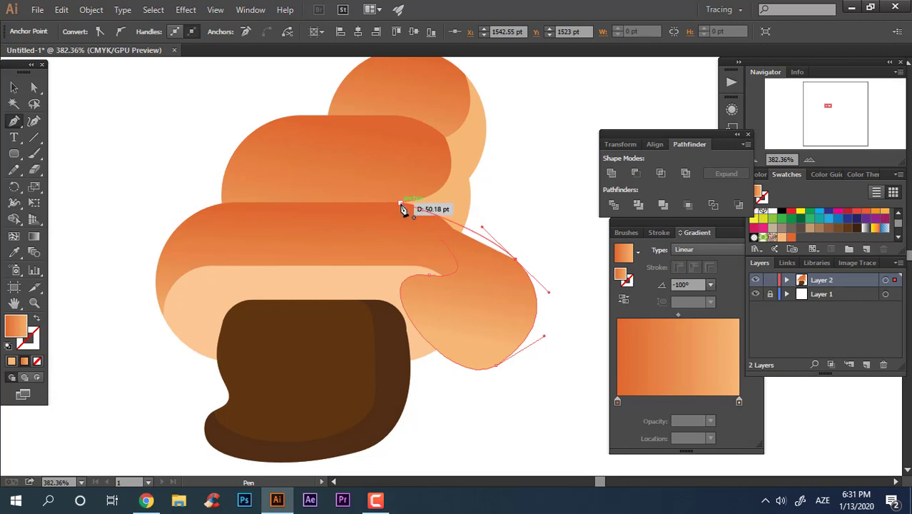
pyautogui.moveTo(400, 204); pyautogui.dragTo(355, 203)
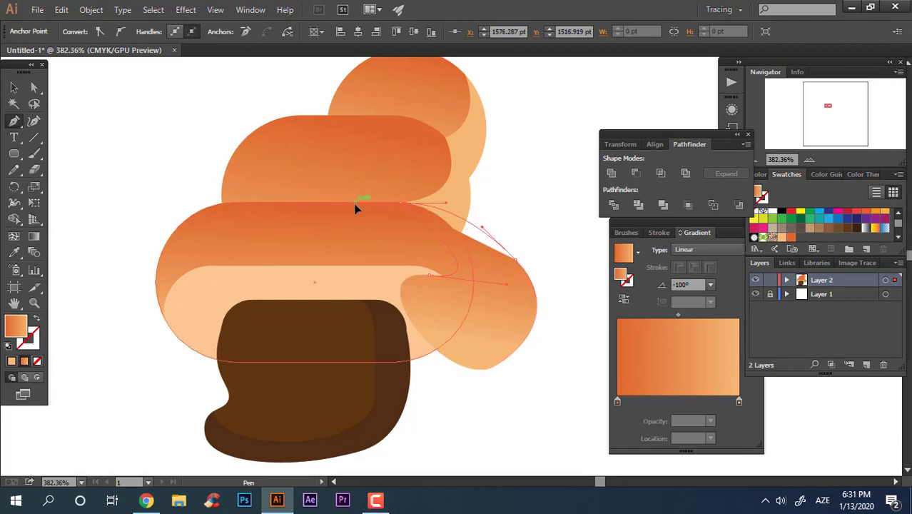
# Fill the new shape with light orange sampled from the highlight above and round its inner edge with the Curvature tool.
pyautogui.click(15, 252)
pyautogui.click(472, 180)
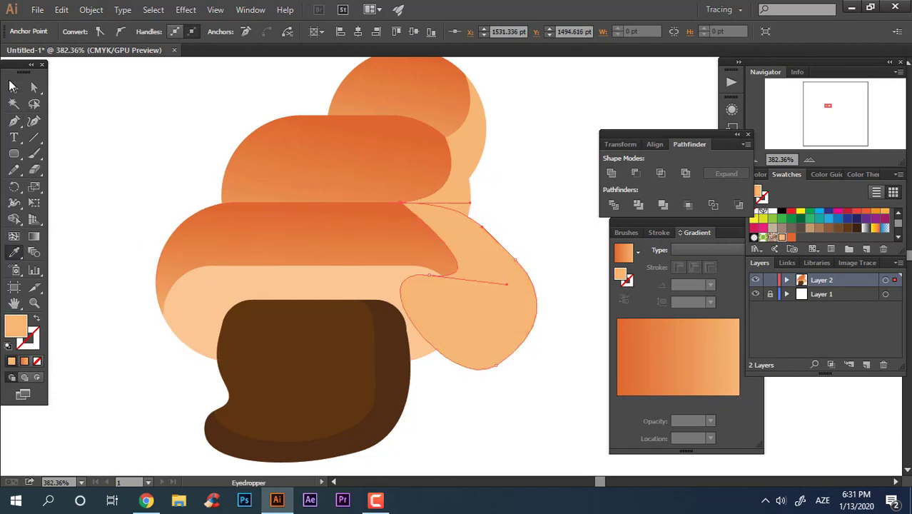
pyautogui.click(33, 120)
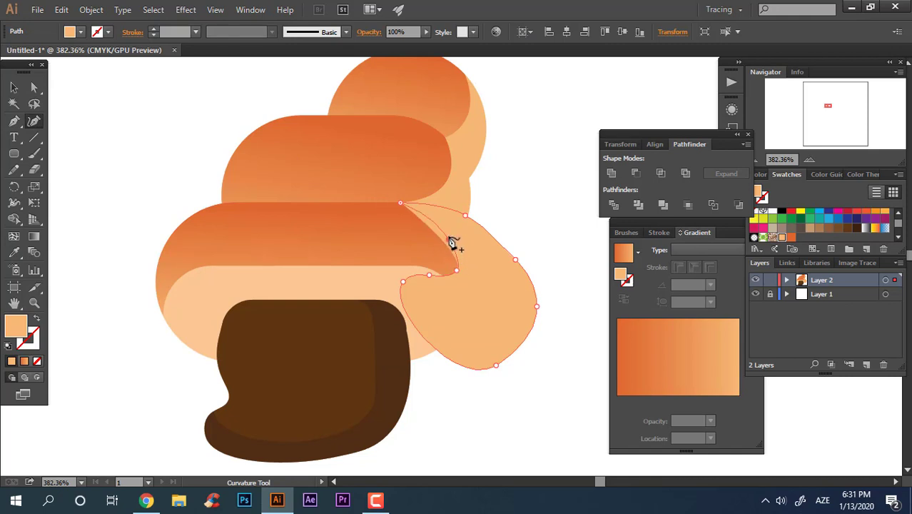
pyautogui.click(451, 270)
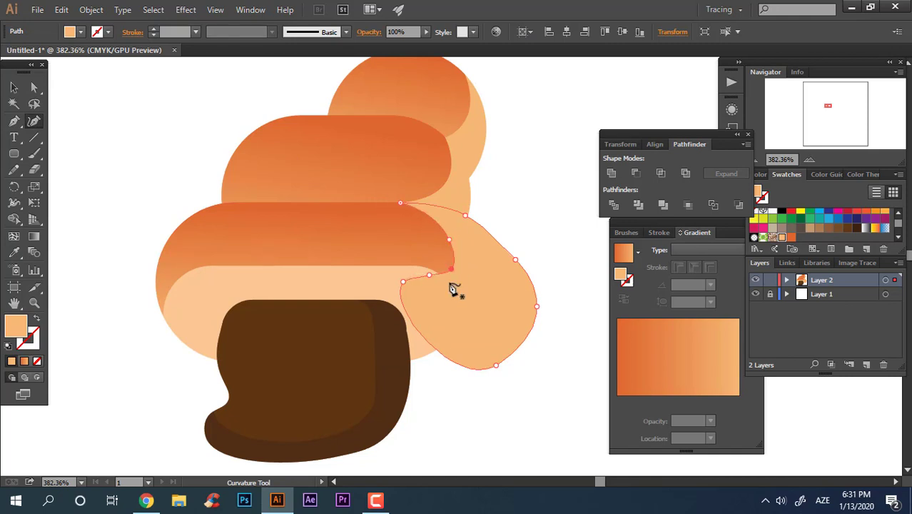
# Send the light orange shape backward behind the bottom tier's pale inner shape.
pyautogui.click(15, 87)
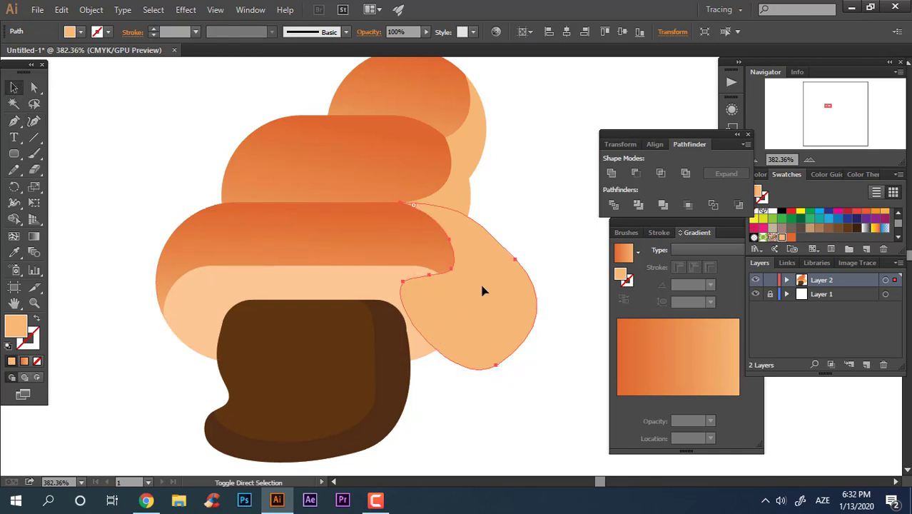
pyautogui.hotkey('ctrl', '[')
pyautogui.click(483, 290)
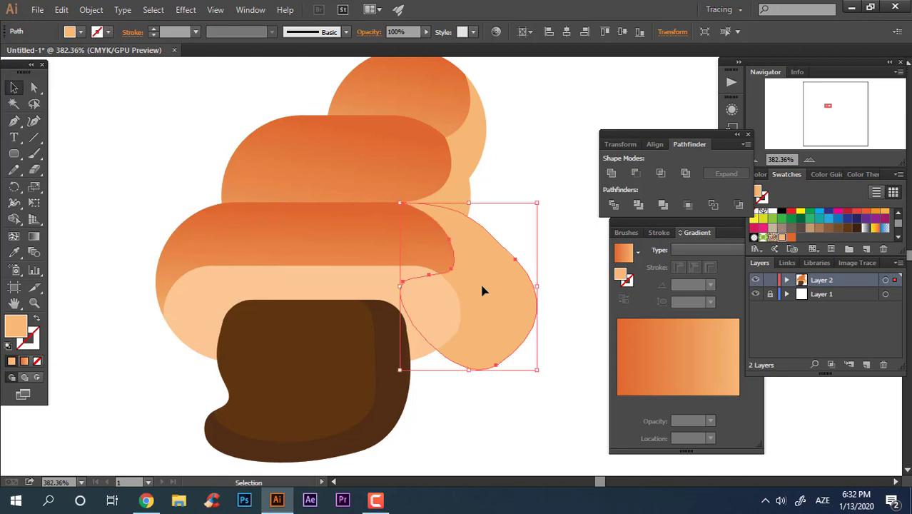
# Divide the bottom tier with the light orange shape, ungroup the pieces, and delete the part outside the tier.
pyautogui.click(437, 247)
pyautogui.keyDown('shift'); pyautogui.click(519, 316); pyautogui.keyUp('shift')
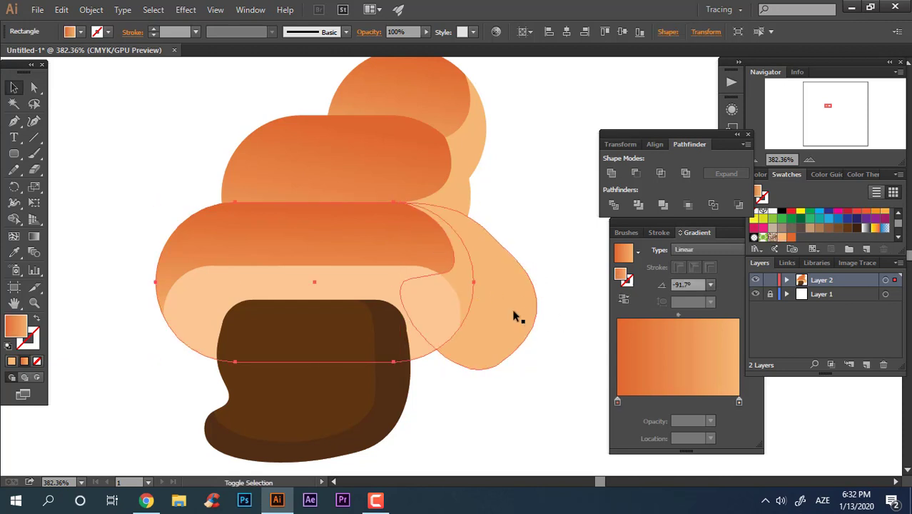
pyautogui.click(613, 204)
pyautogui.rightClick(487, 346)
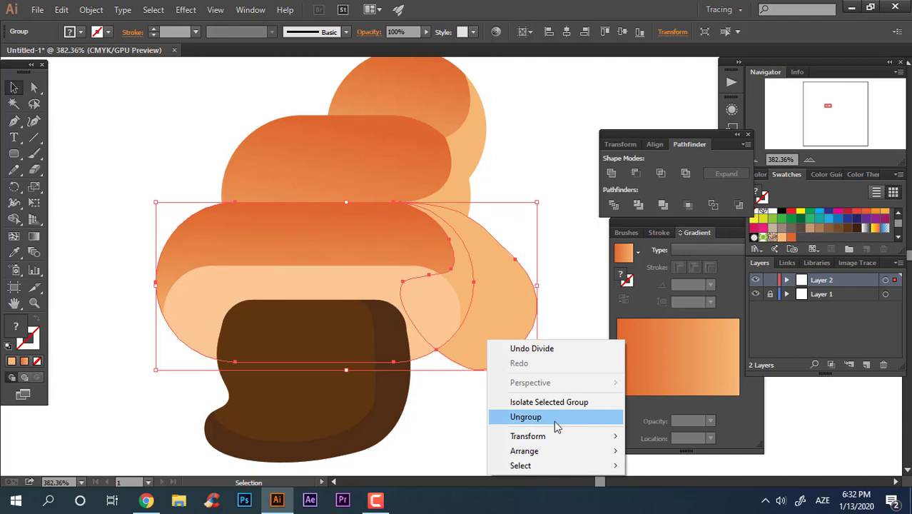
pyautogui.click(553, 417)
pyautogui.click(531, 360)
pyautogui.click(512, 335)
pyautogui.press('Delete')
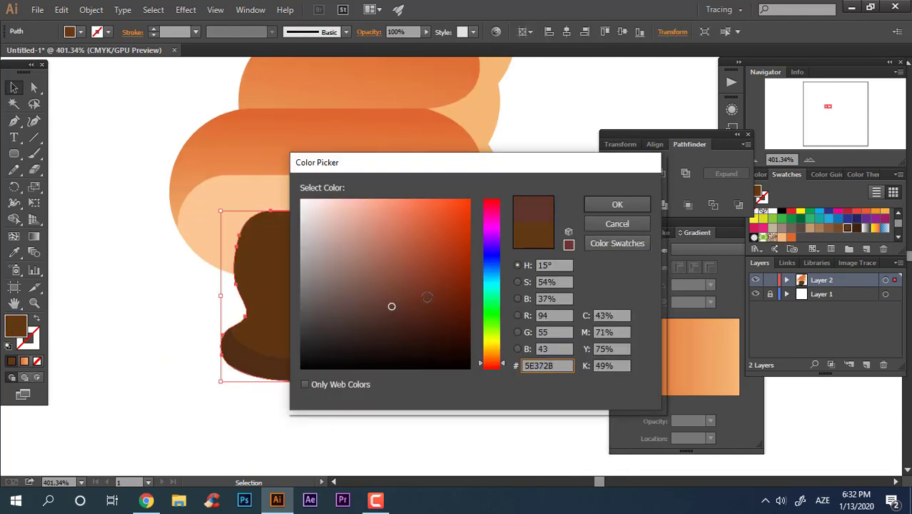
# Recolor the brown body to 5E372B and its shadow shape to the darker brown 442921.
pyautogui.click(618, 209)
pyautogui.click(532, 343)
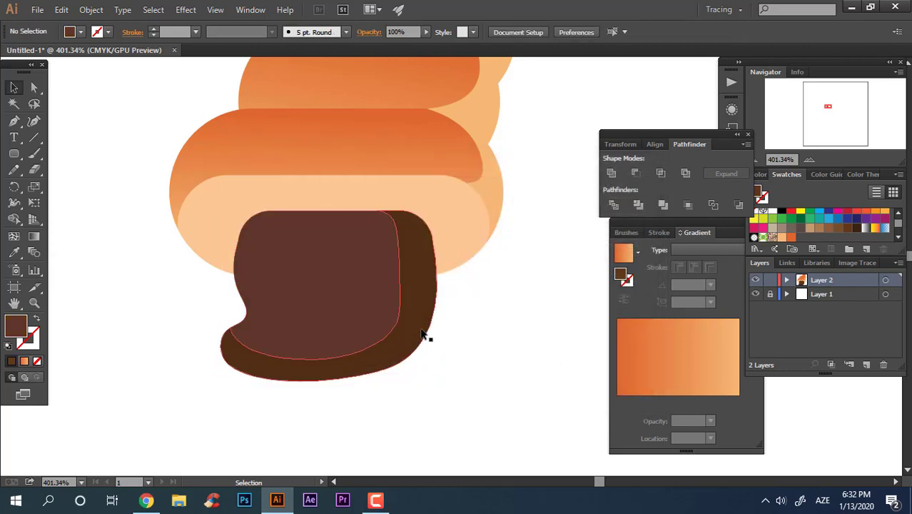
pyautogui.click(424, 334)
pyautogui.click(16, 251)
pyautogui.click(304, 288)
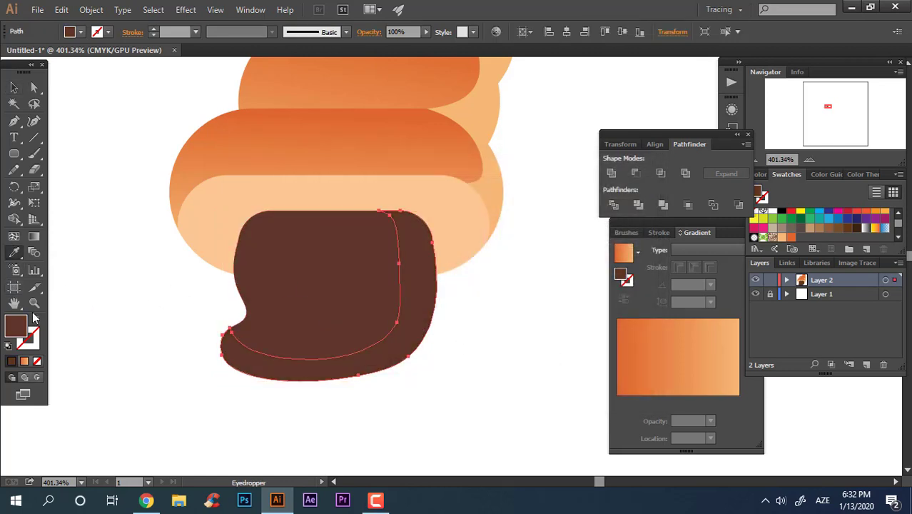
pyautogui.moveTo(391, 308); pyautogui.dragTo(386, 323)
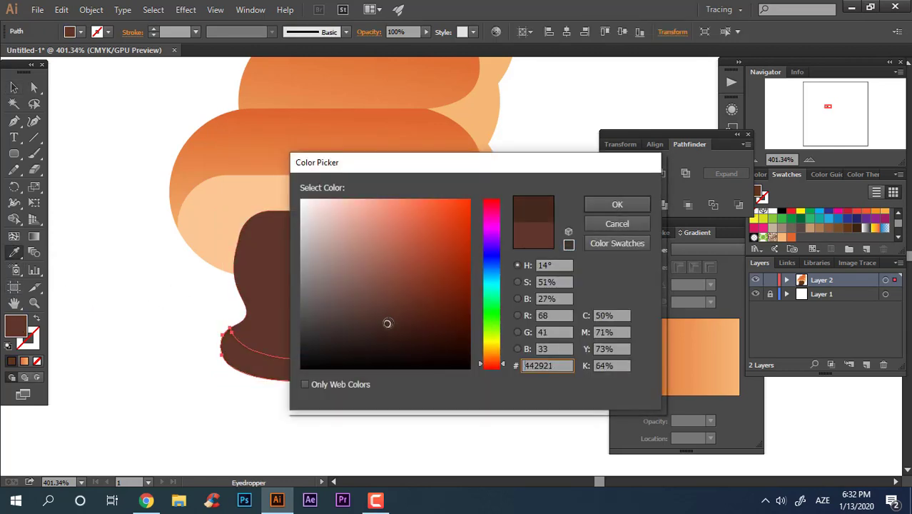
pyautogui.click(642, 204)
pyautogui.click(14, 88)
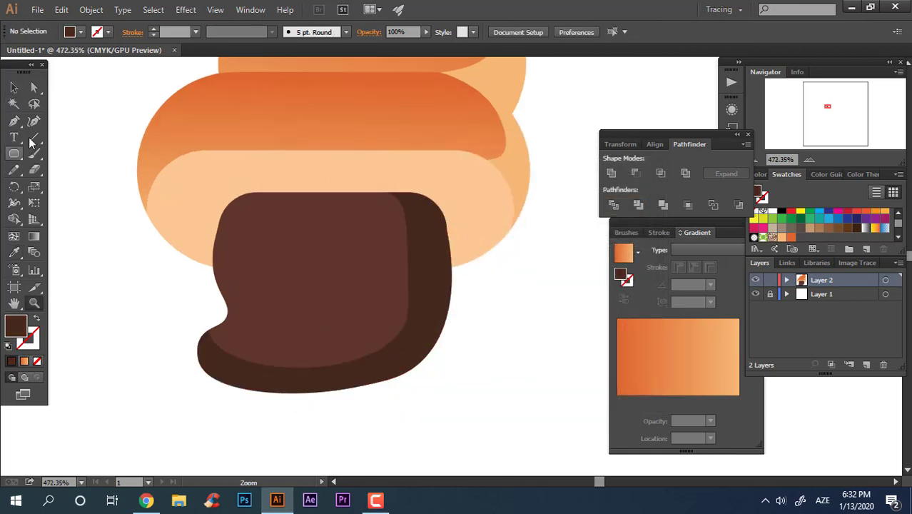
# Draw a closed dark brown Pen shape as a pointed fold running from the body's middle into the shadow on its right.
pyautogui.click(17, 124)
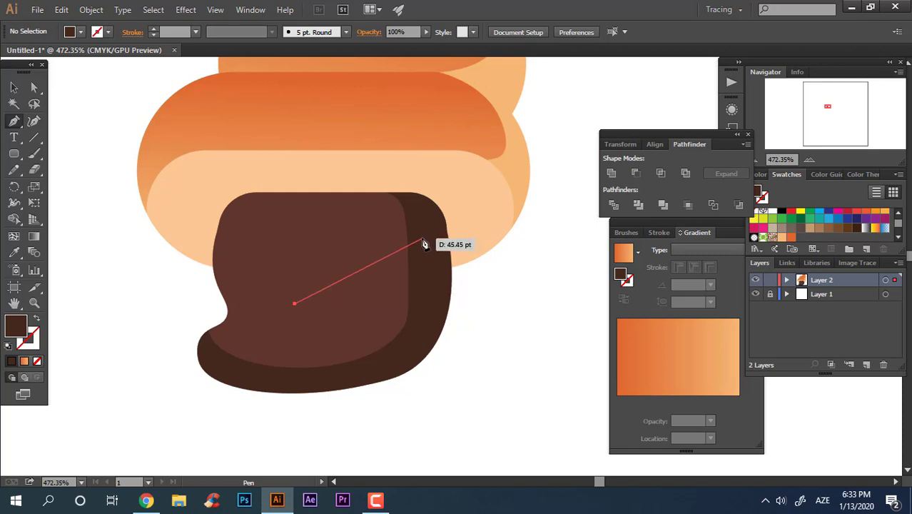
pyautogui.moveTo(422, 240); pyautogui.dragTo(436, 147)
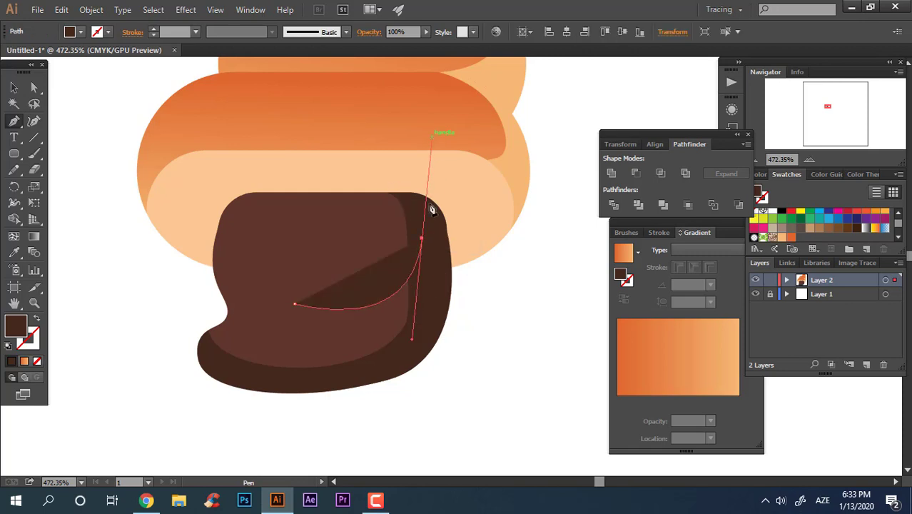
pyautogui.moveTo(422, 240); pyautogui.dragTo(347, 376)
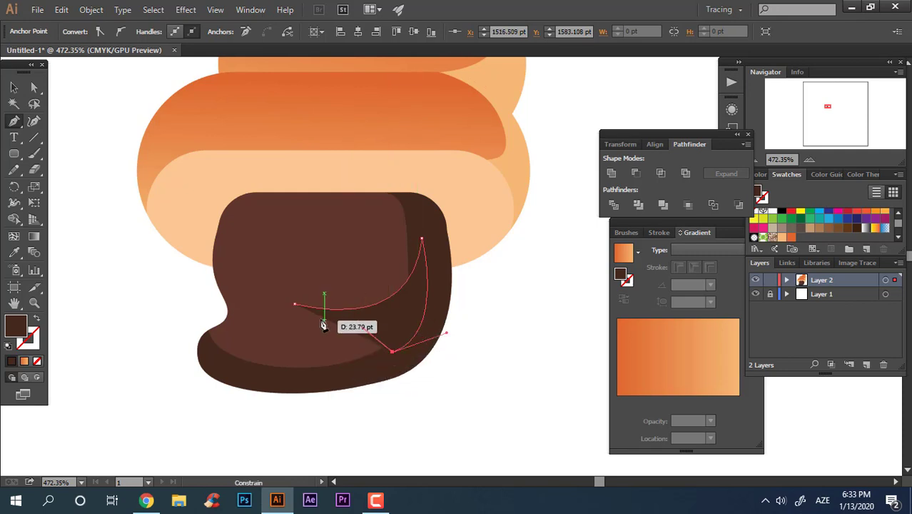
pyautogui.click(295, 304)
pyautogui.moveTo(189, 270); pyautogui.dragTo(153, 267)
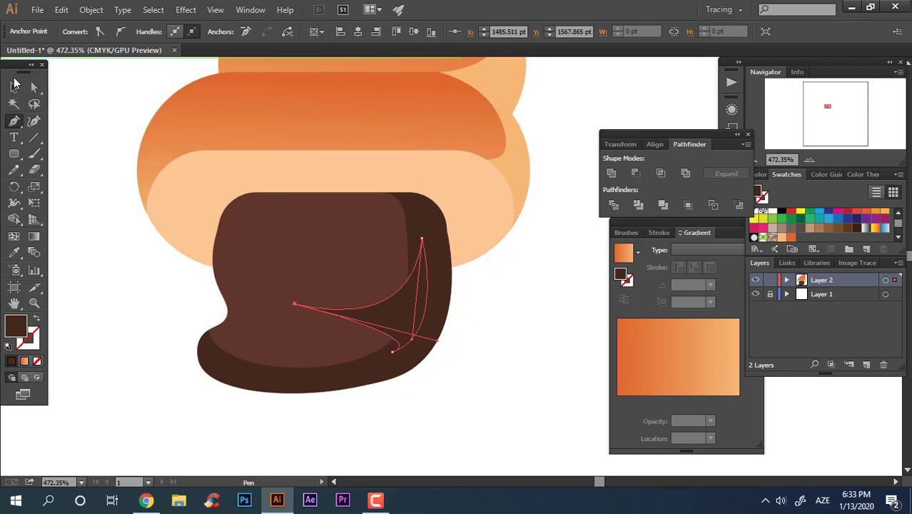
# Unite the pointed fold shape with the body's dark shadow shape.
pyautogui.press('v')
pyautogui.click(470, 329)
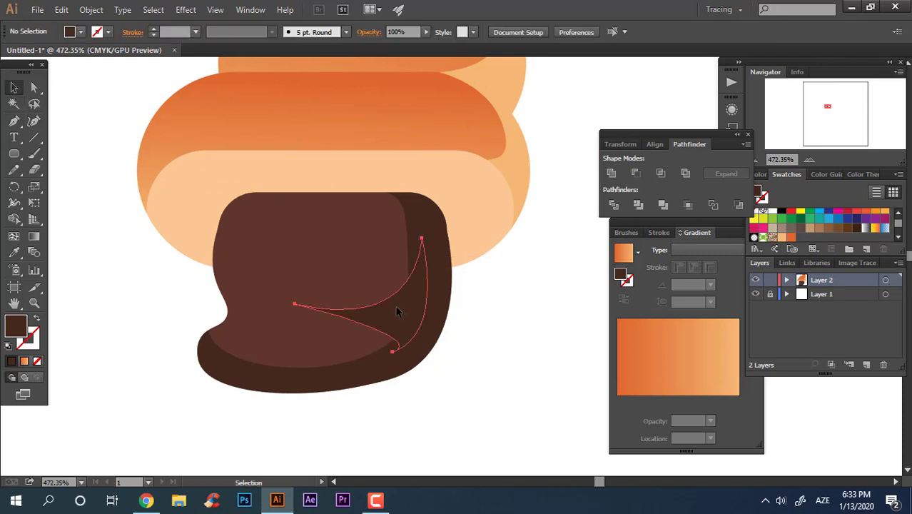
pyautogui.click(397, 307)
pyautogui.keyDown('shift'); pyautogui.click(421, 227); pyautogui.keyUp('shift')
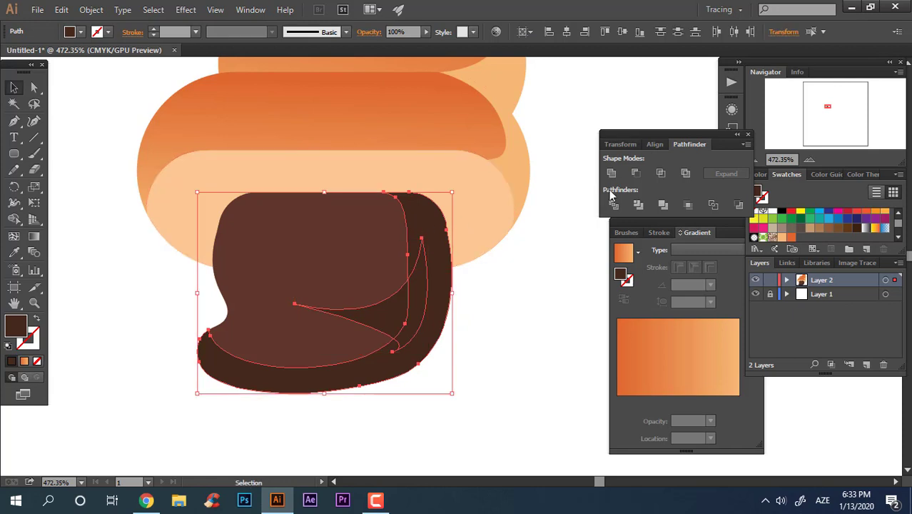
pyautogui.click(611, 173)
# Round the shadow's inner corner where the fold's upper edge meets the vertical shadow edge.
pyautogui.press('a')
pyautogui.click(408, 278)
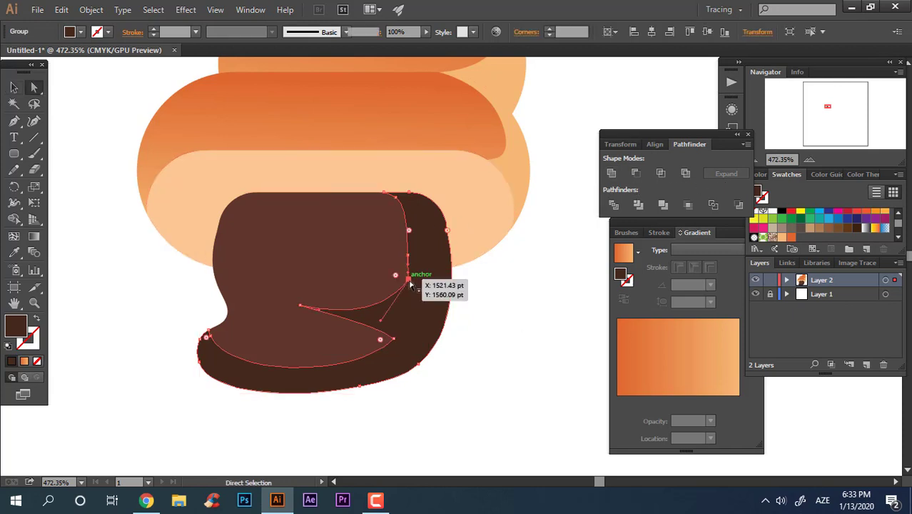
pyautogui.moveTo(395, 277); pyautogui.dragTo(235, 286)
pyautogui.click(434, 391)
# Draw a closed wavy Pen shape across the upper part of the brown body, just below the pale inner shape's edge.
pyautogui.press('z')
pyautogui.moveTo(479, 345); pyautogui.dragTo(387, 326)
pyautogui.moveTo(444, 378); pyautogui.dragTo(371, 221)
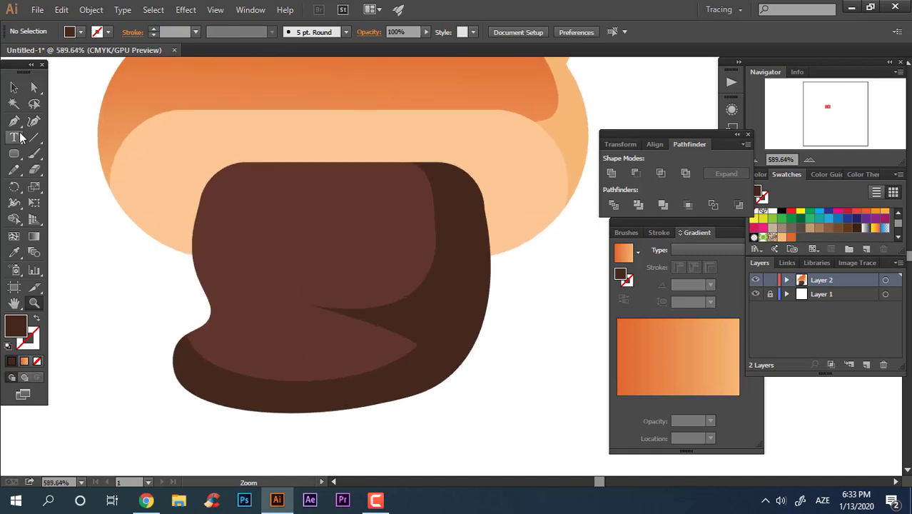
pyautogui.click(15, 122)
pyautogui.click(231, 184)
pyautogui.moveTo(226, 195); pyautogui.dragTo(285, 229)
pyautogui.moveTo(301, 219); pyautogui.dragTo(316, 222)
pyautogui.moveTo(332, 240); pyautogui.dragTo(362, 248)
pyautogui.moveTo(391, 239); pyautogui.dragTo(403, 222)
pyautogui.moveTo(435, 219); pyautogui.dragTo(444, 222)
pyautogui.moveTo(462, 220); pyautogui.dragTo(437, 175)
pyautogui.moveTo(424, 172); pyautogui.dragTo(366, 186)
pyautogui.moveTo(337, 174); pyautogui.dragTo(318, 173)
pyautogui.moveTo(282, 169); pyautogui.dragTo(214, 189)
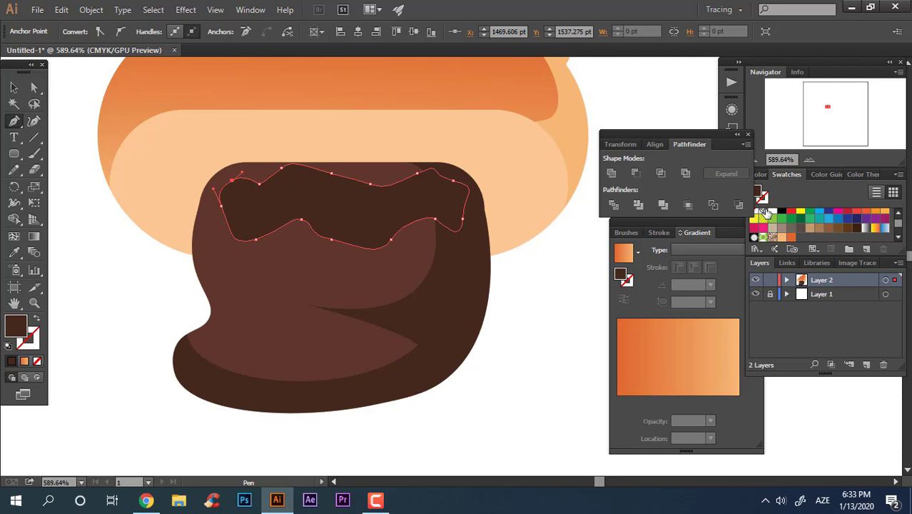
# Fill the wavy shape with white and move it slightly left on the body.
pyautogui.click(765, 212)
pyautogui.click(15, 87)
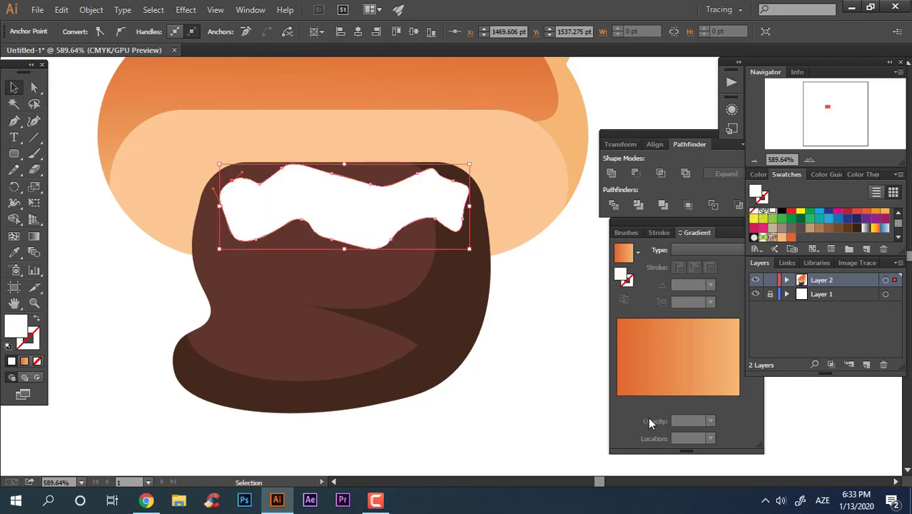
pyautogui.click(547, 409)
pyautogui.moveTo(429, 229); pyautogui.dragTo(424, 230)
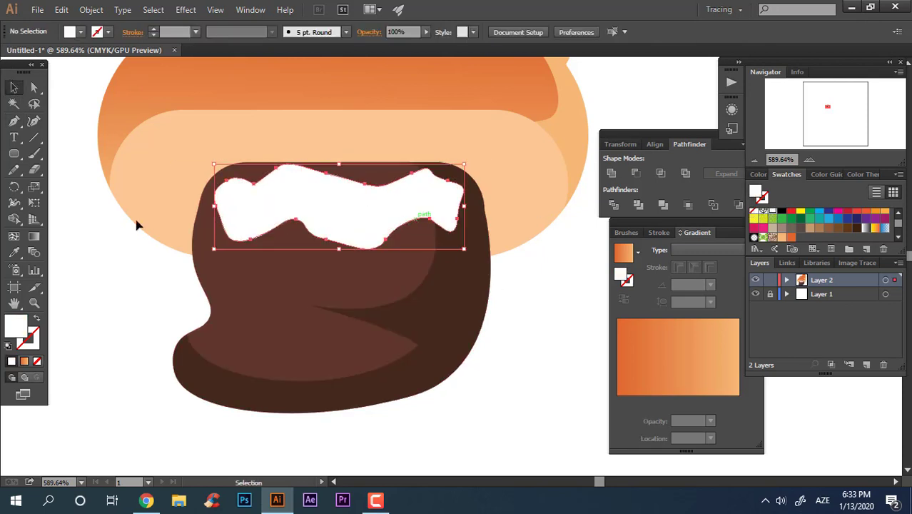
# Reshape the white wavy shape's outline into smooth rounded drips with the Curvature tool.
pyautogui.click(33, 121)
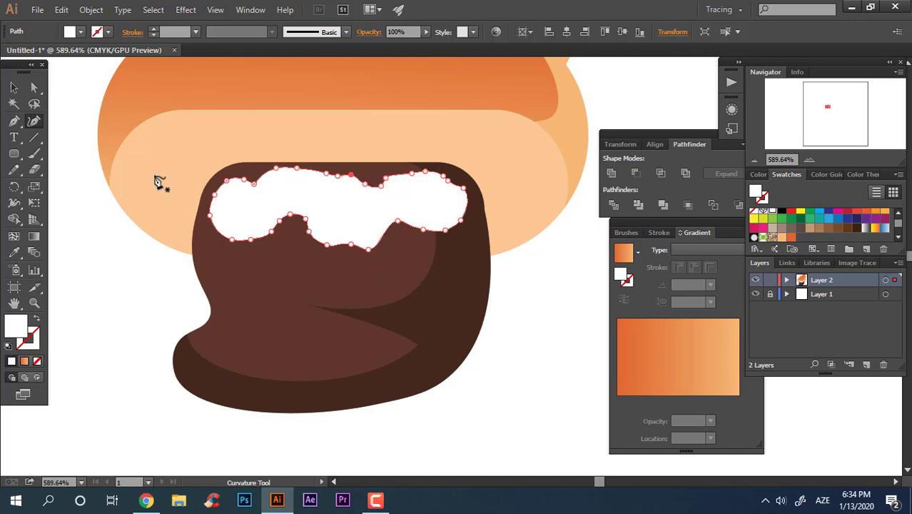
pyautogui.click(14, 87)
pyautogui.click(523, 354)
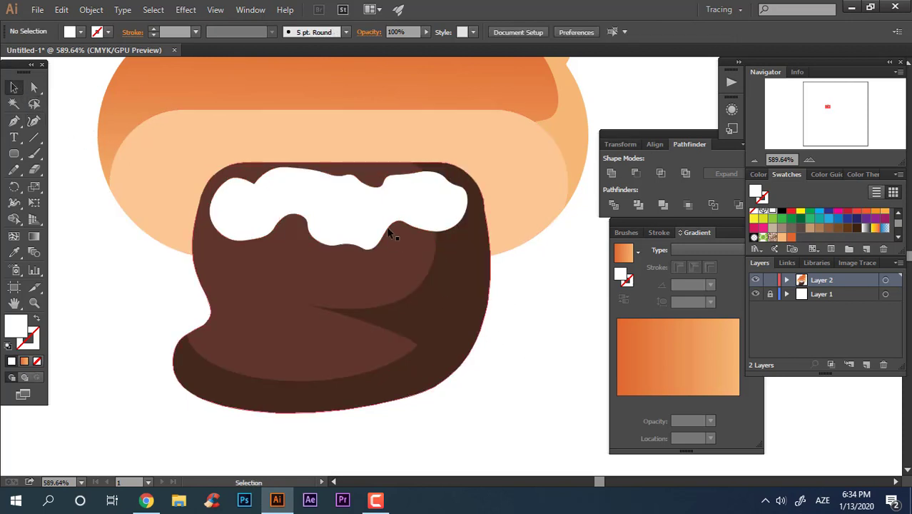
# Try an opacity of 40% on the white wavy shape.
pyautogui.click(385, 221)
pyautogui.write('40')
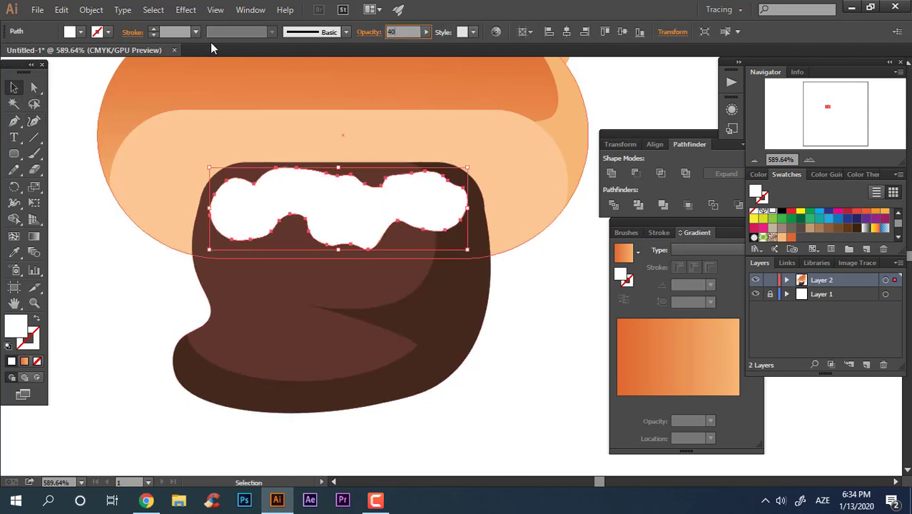
pyautogui.press('Return')
pyautogui.click(567, 414)
# Try an opacity of 70% on the white wavy shape.
pyautogui.press('z')
pyautogui.moveTo(525, 296); pyautogui.dragTo(239, 293)
pyautogui.press('space')
pyautogui.moveTo(542, 339); pyautogui.dragTo(457, 328)
pyautogui.press('v')
pyautogui.click(306, 264)
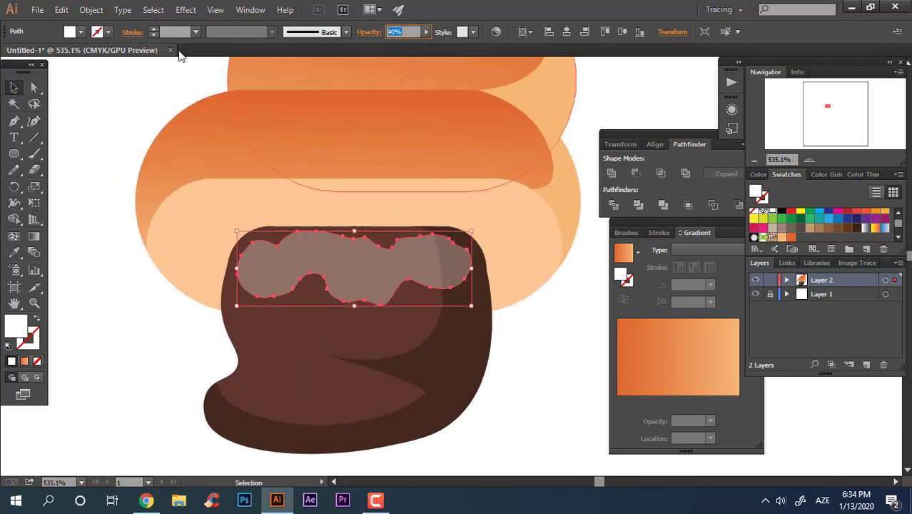
pyautogui.write('70')
pyautogui.press('Return')
pyautogui.click(526, 378)
# Set the opacity of the wavy highlight on the upper brown body to 50%.
pyautogui.press('z')
pyautogui.moveTo(468, 397); pyautogui.dragTo(513, 421)
pyautogui.press('space')
pyautogui.click(13, 87)
pyautogui.click(273, 218)
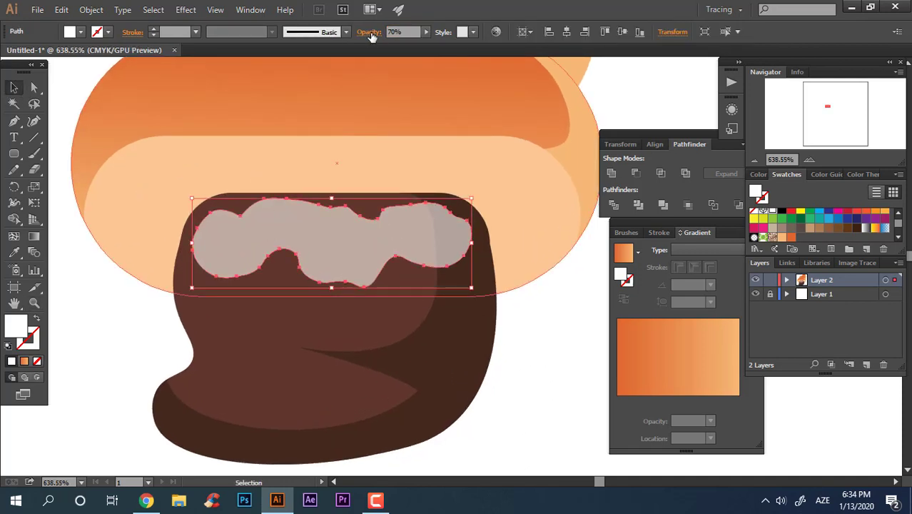
pyautogui.press('Return')
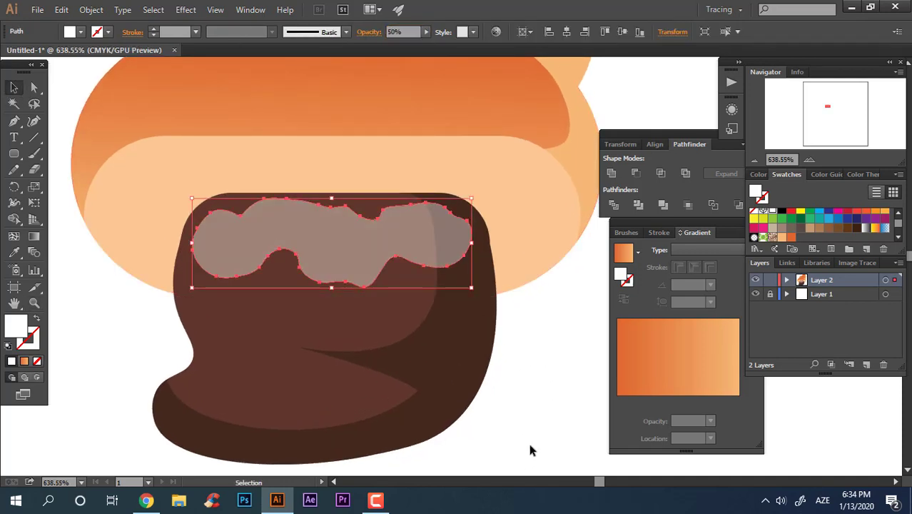
pyautogui.click(528, 442)
# Draw a closed wavy Pen shape along the body's lower fold and copy the upper highlight's white 50% opacity appearance onto it.
pyautogui.press('z')
pyautogui.moveTo(312, 427); pyautogui.dragTo(333, 400)
pyautogui.press('space')
pyautogui.moveTo(328, 395); pyautogui.dragTo(376, 273)
pyautogui.moveTo(182, 233); pyautogui.dragTo(198, 229)
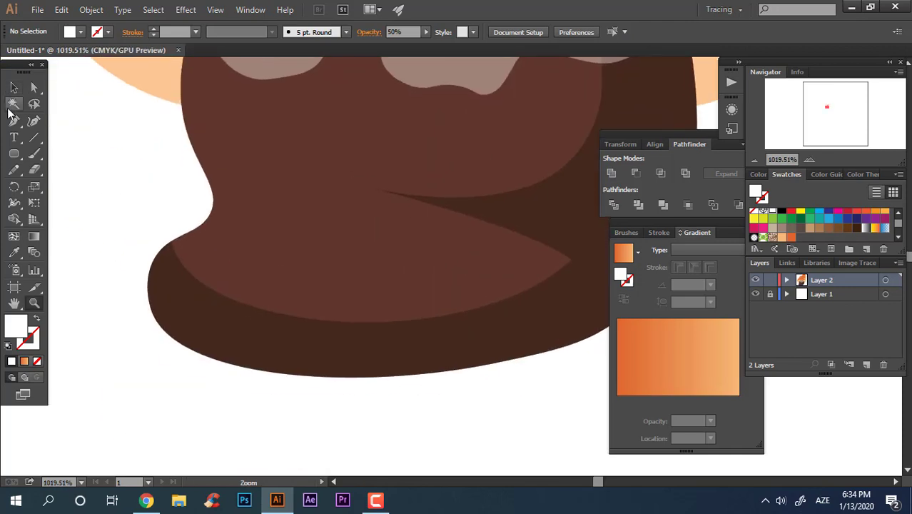
pyautogui.click(13, 120)
pyautogui.press('space')
pyautogui.moveTo(367, 298); pyautogui.dragTo(367, 378)
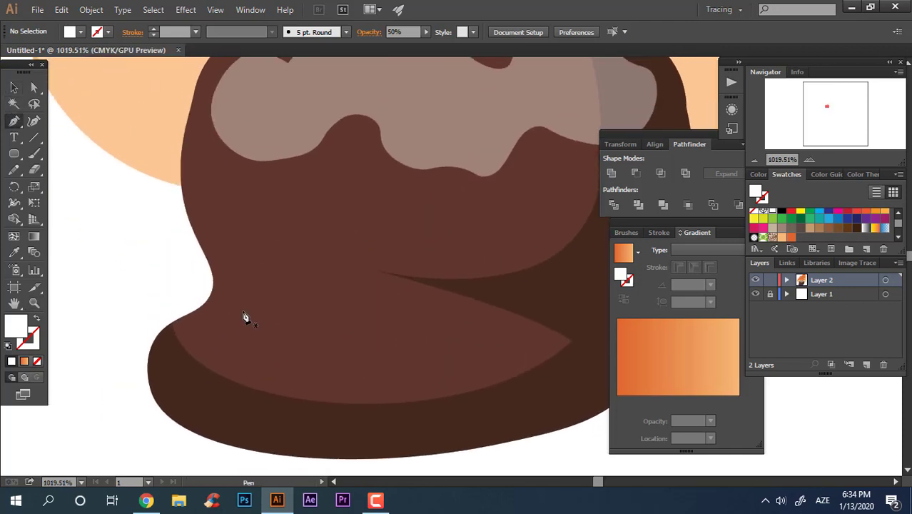
pyautogui.moveTo(274, 345); pyautogui.dragTo(284, 344)
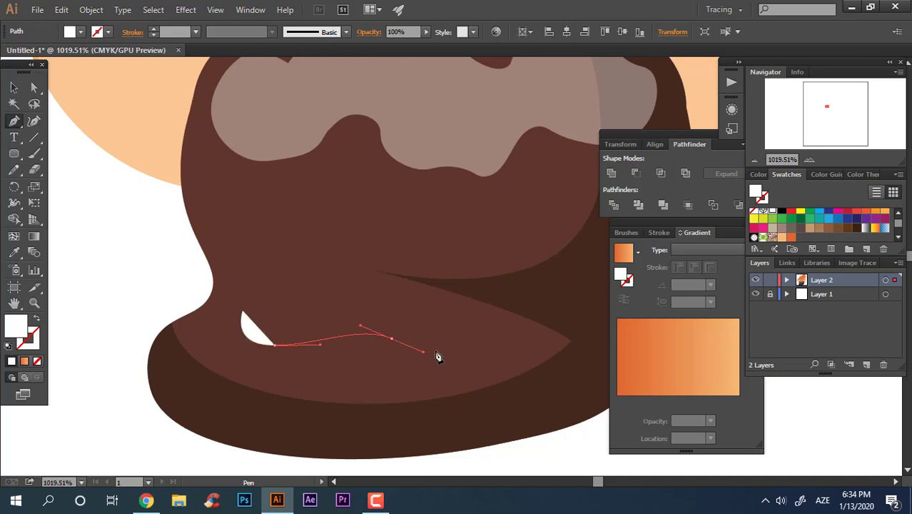
pyautogui.moveTo(528, 355); pyautogui.dragTo(334, 372)
pyautogui.moveTo(256, 369); pyautogui.dragTo(218, 363)
pyautogui.moveTo(200, 320); pyautogui.dragTo(242, 332)
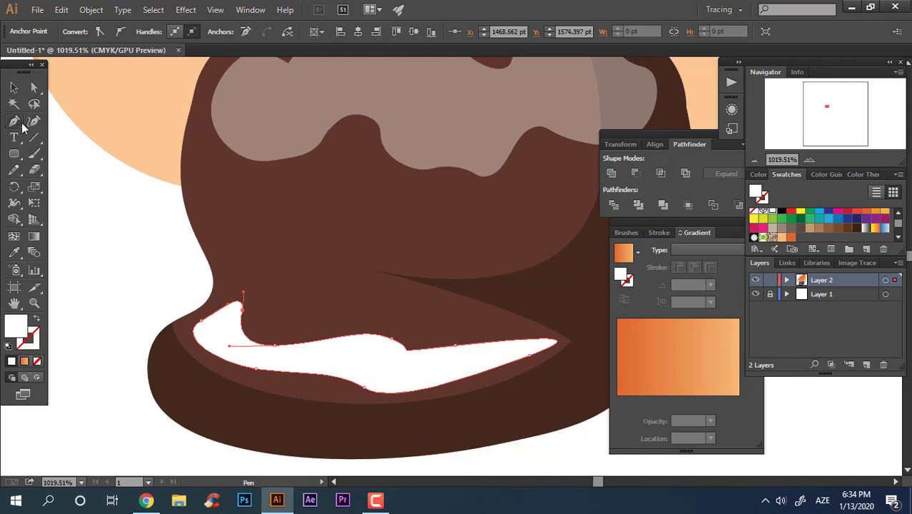
pyautogui.click(14, 252)
pyautogui.click(300, 119)
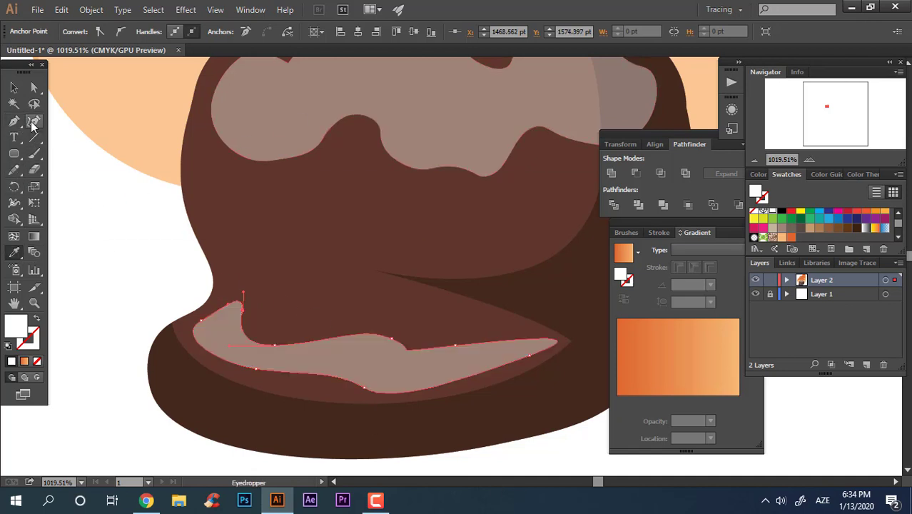
# Smooth the lower highlight's outline with the Curvature tool, deepening its upper dip and rounding its pointed end.
pyautogui.click(33, 123)
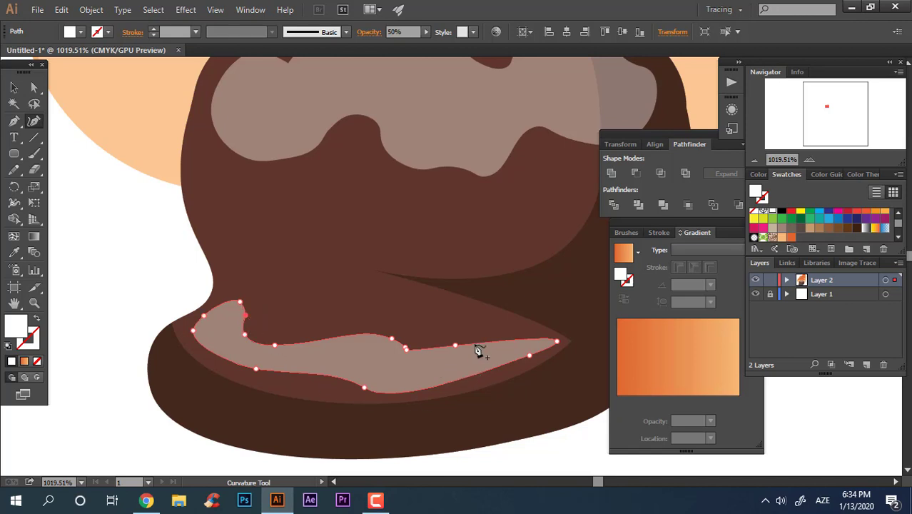
pyautogui.moveTo(415, 352); pyautogui.dragTo(417, 354)
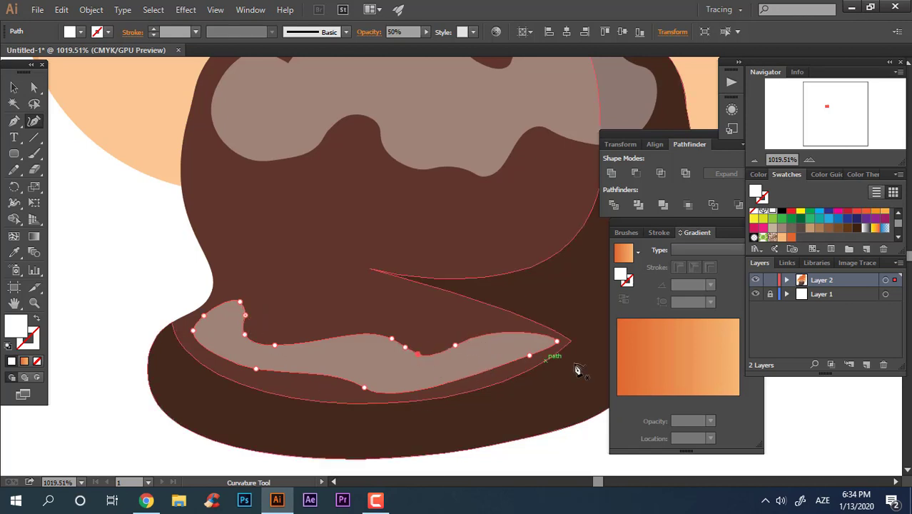
pyautogui.click(481, 376)
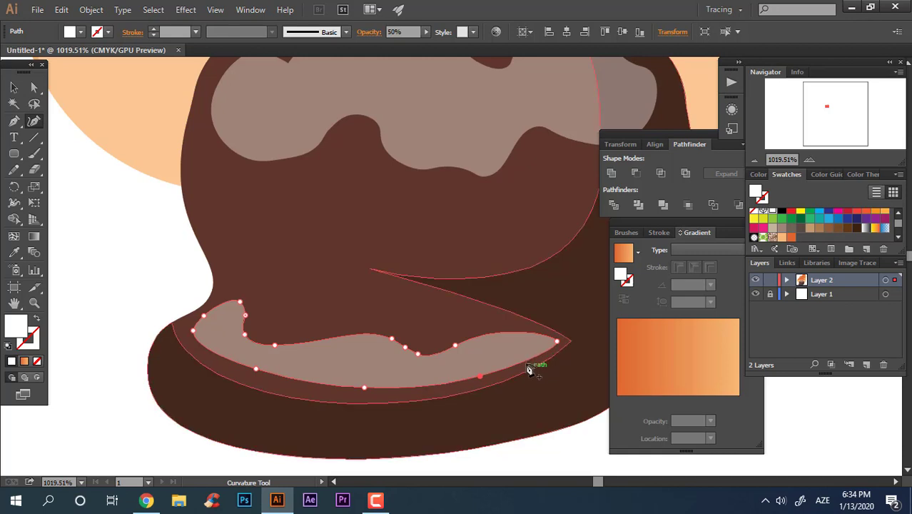
pyautogui.click(539, 341)
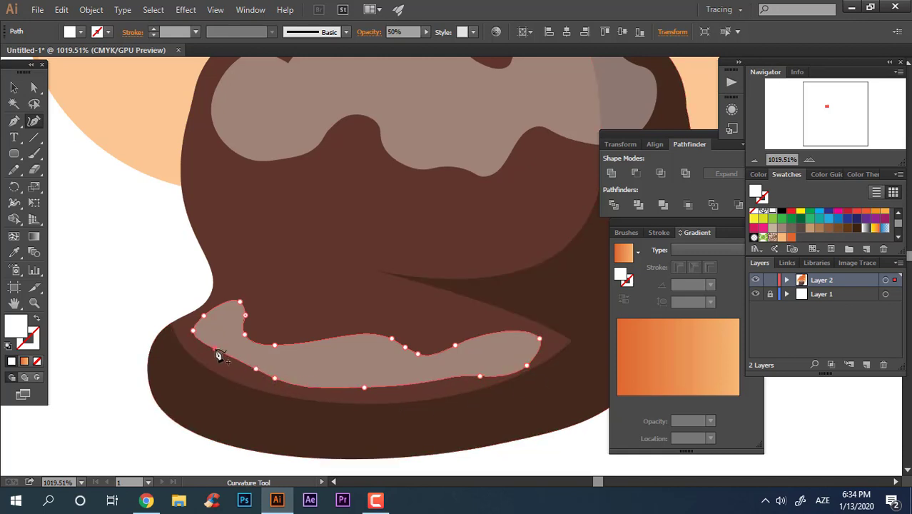
pyautogui.moveTo(464, 421); pyautogui.dragTo(214, 285)
pyautogui.click(14, 88)
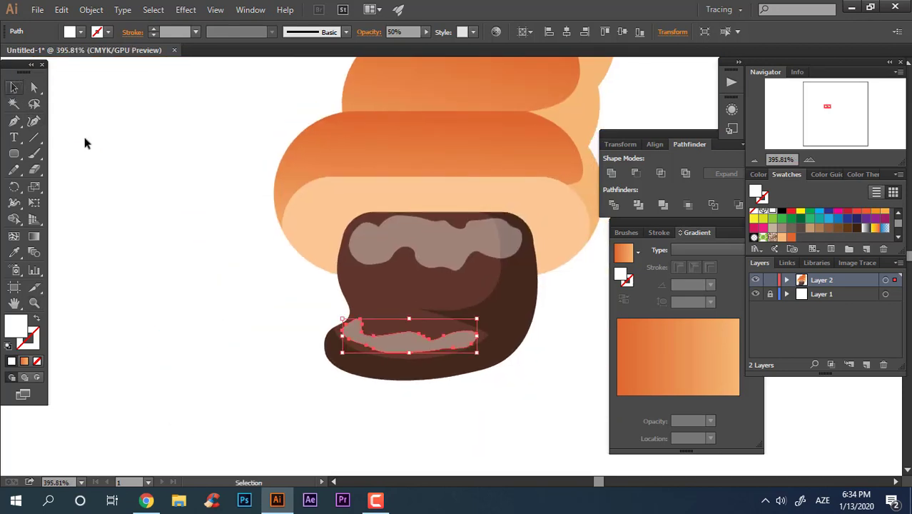
pyautogui.click(87, 143)
# Round the sharp corner of the dark shadow shape at the tip of the lower fold.
pyautogui.moveTo(314, 307); pyautogui.dragTo(244, 323)
pyautogui.moveTo(461, 308); pyautogui.dragTo(346, 375)
pyautogui.moveTo(389, 355); pyautogui.dragTo(428, 386)
pyautogui.moveTo(412, 346); pyautogui.dragTo(402, 388)
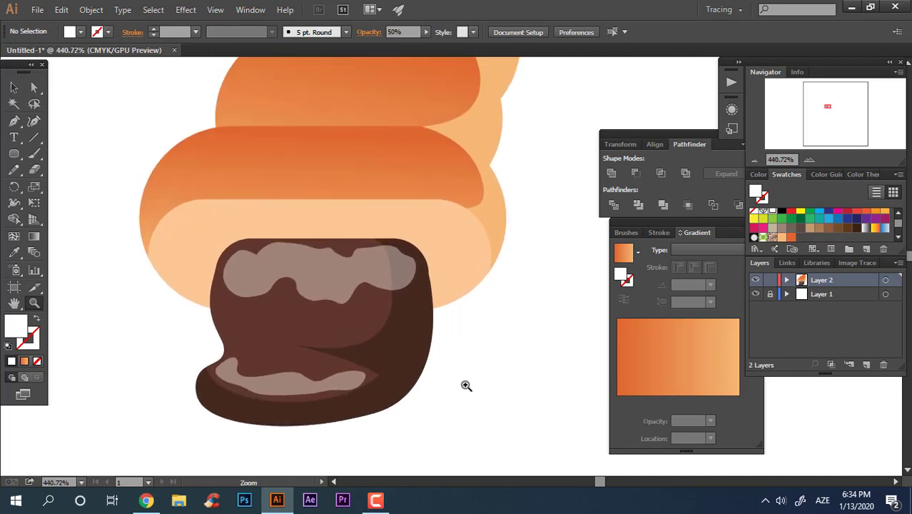
pyautogui.moveTo(466, 385); pyautogui.dragTo(390, 371)
pyautogui.click(300, 308)
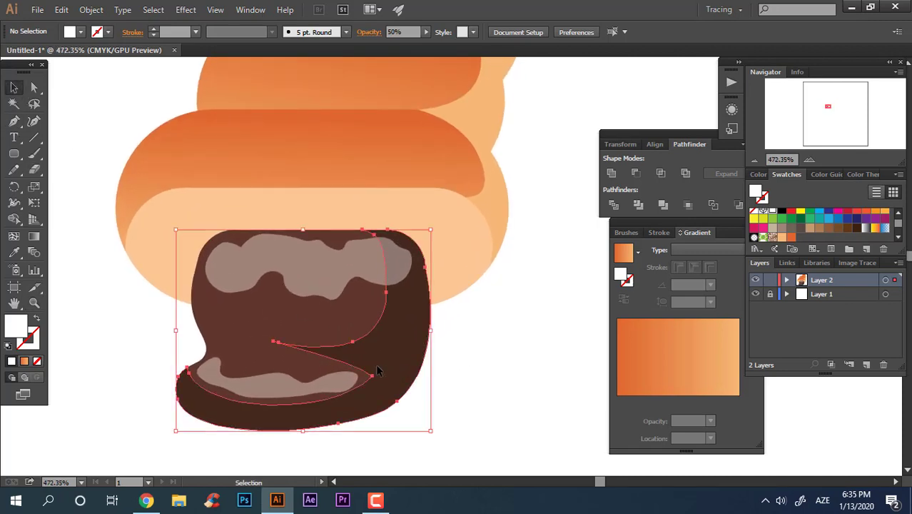
pyautogui.click(34, 87)
pyautogui.click(372, 377)
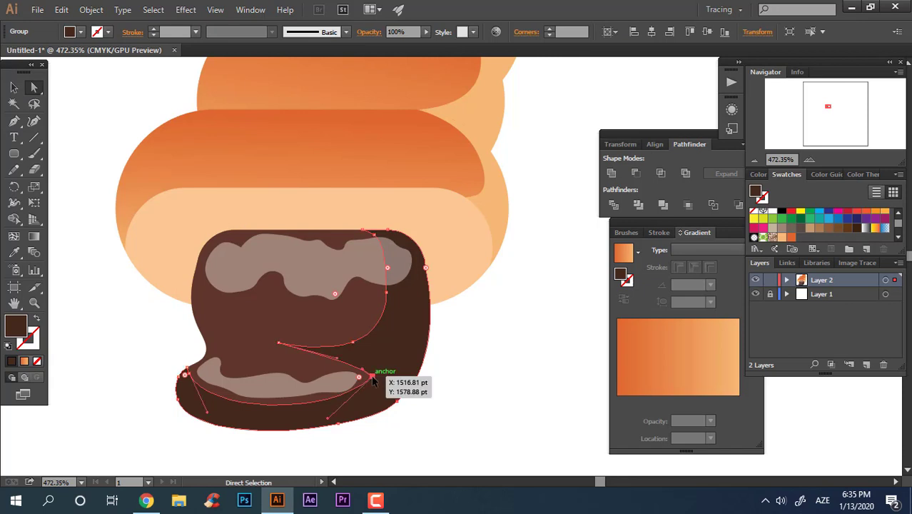
pyautogui.moveTo(293, 382); pyautogui.dragTo(347, 374)
pyautogui.click(486, 406)
# Draw a closed Pen shape covering the pale inner shape's lower edge and right end, extending beyond its outline on both sides.
pyautogui.press('z')
pyautogui.moveTo(497, 388); pyautogui.dragTo(413, 363)
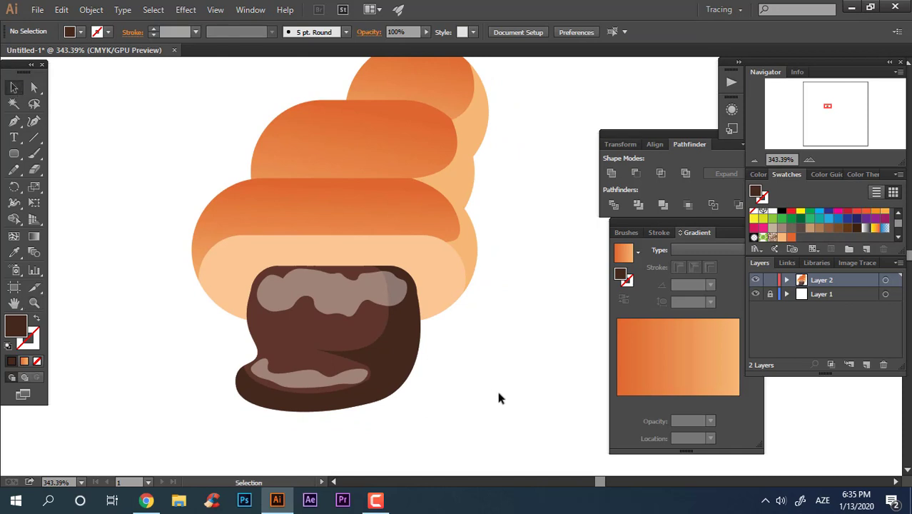
pyautogui.moveTo(468, 354); pyautogui.dragTo(426, 361)
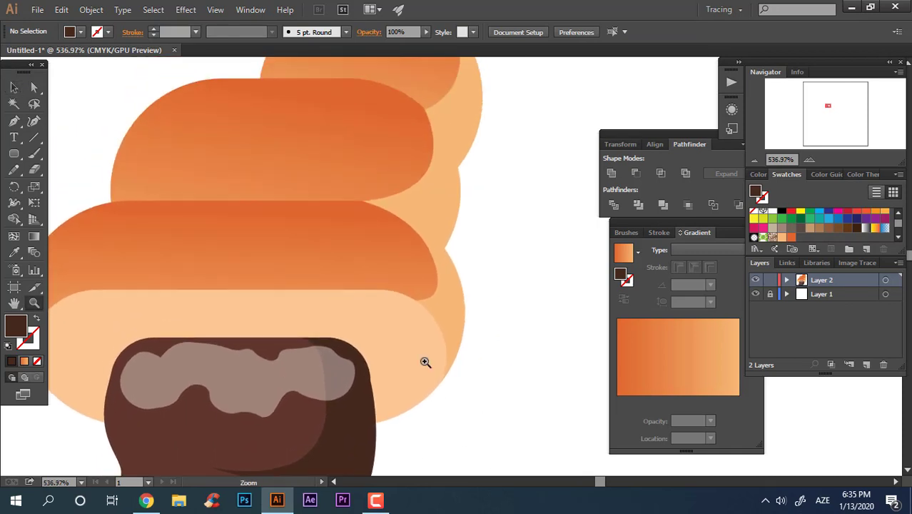
pyautogui.click(14, 122)
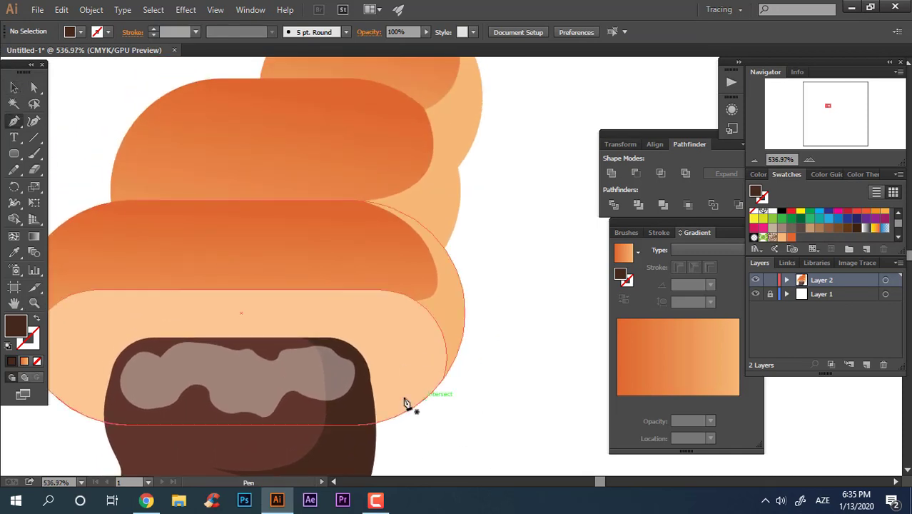
pyautogui.click(332, 338)
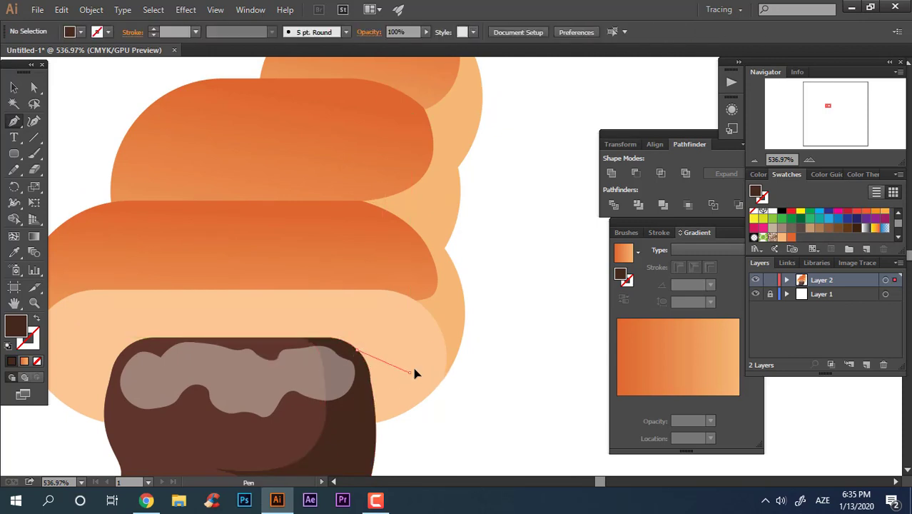
pyautogui.click(411, 371)
pyautogui.moveTo(413, 295); pyautogui.dragTo(368, 260)
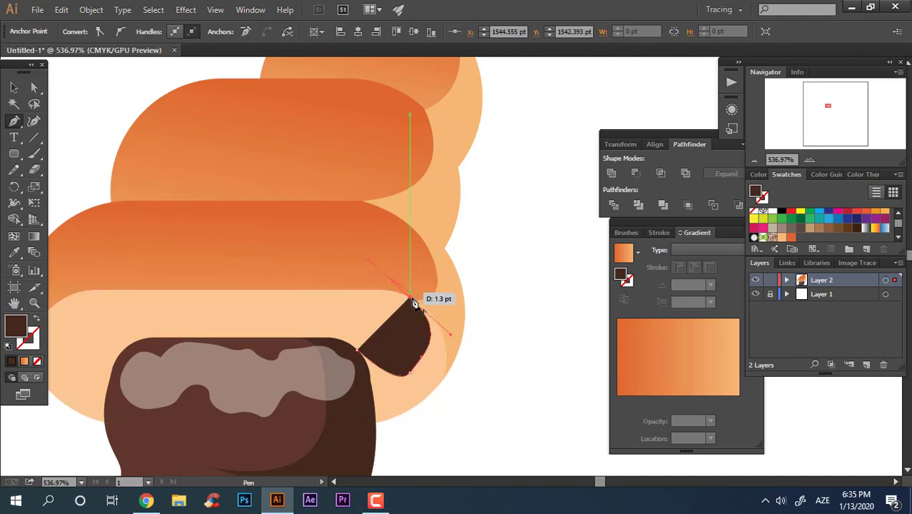
pyautogui.moveTo(518, 421); pyautogui.dragTo(513, 420)
pyautogui.moveTo(413, 443); pyautogui.dragTo(216, 453)
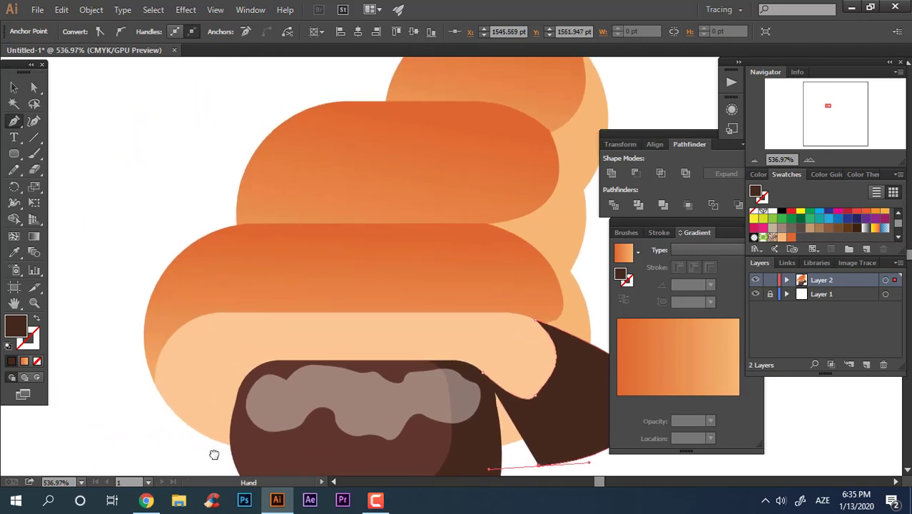
pyautogui.moveTo(136, 396); pyautogui.dragTo(102, 265)
pyautogui.moveTo(139, 364); pyautogui.dragTo(385, 436)
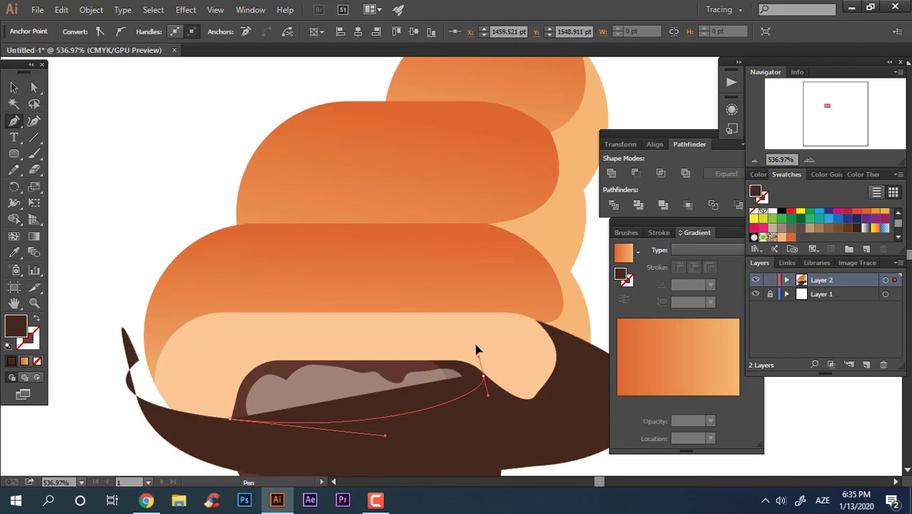
pyautogui.moveTo(483, 374); pyautogui.dragTo(474, 314)
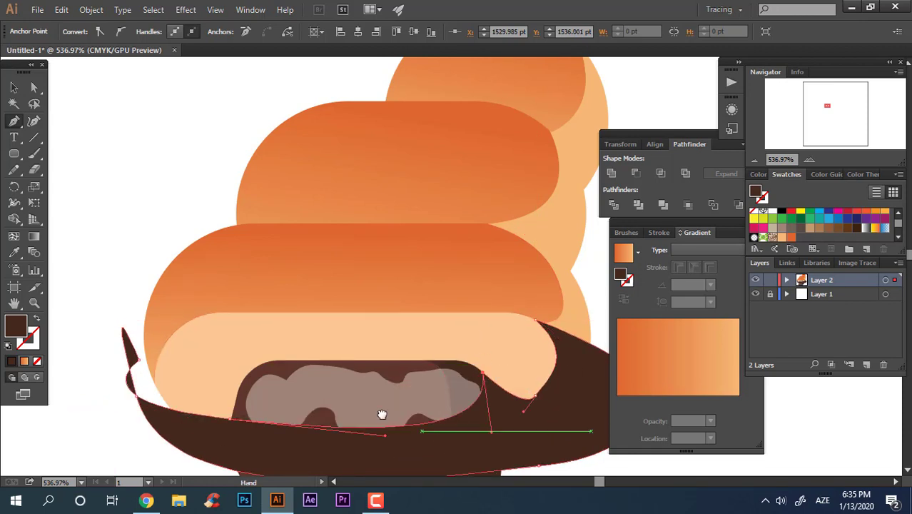
pyautogui.moveTo(380, 413); pyautogui.dragTo(334, 287)
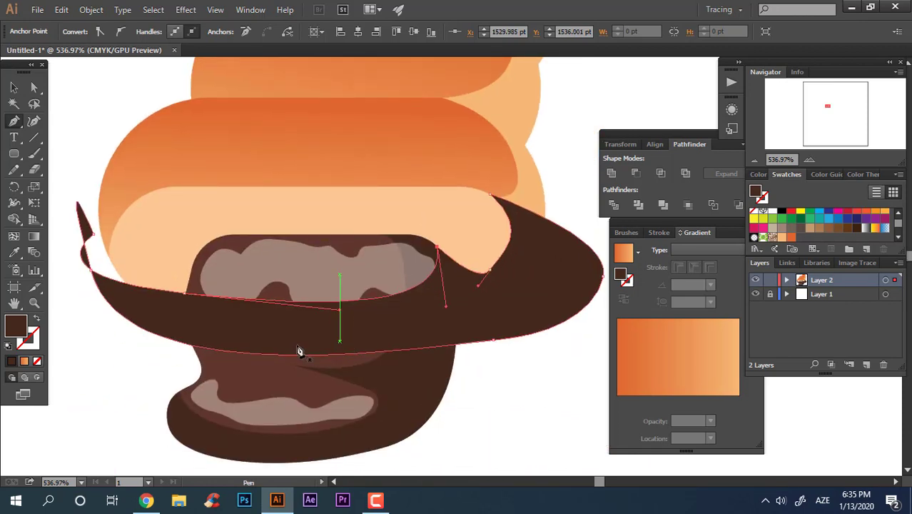
# Fill the new shape with the darker tan E0A977 based on the pale shape's colour, and place it behind the brown body.
pyautogui.click(14, 253)
pyautogui.click(208, 218)
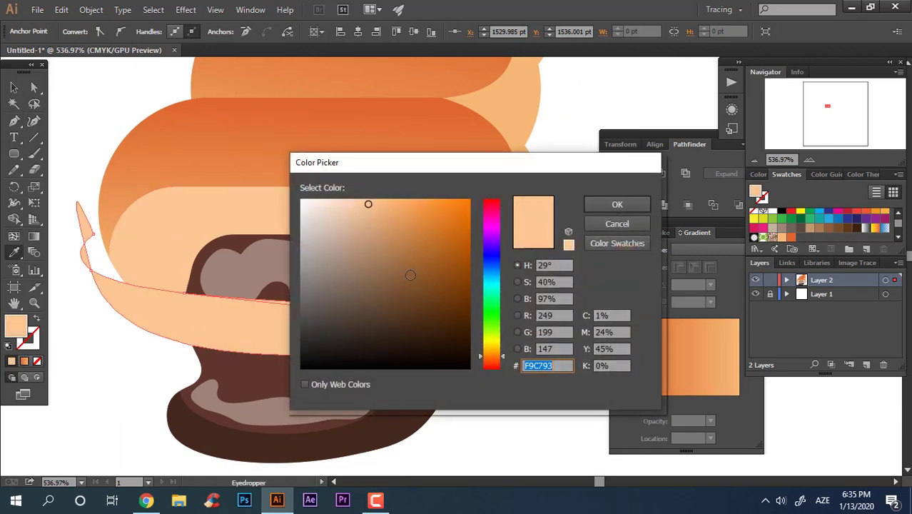
pyautogui.moveTo(372, 206); pyautogui.dragTo(379, 216)
pyautogui.click(617, 205)
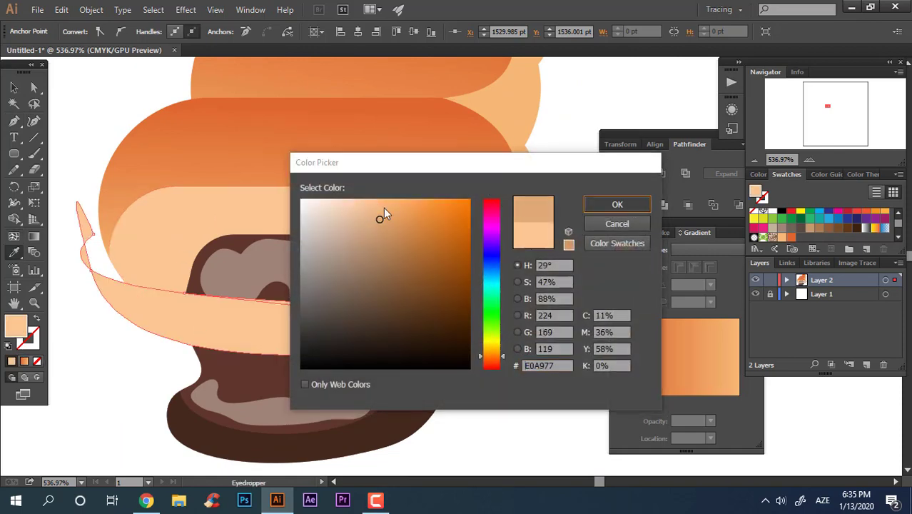
pyautogui.click(15, 87)
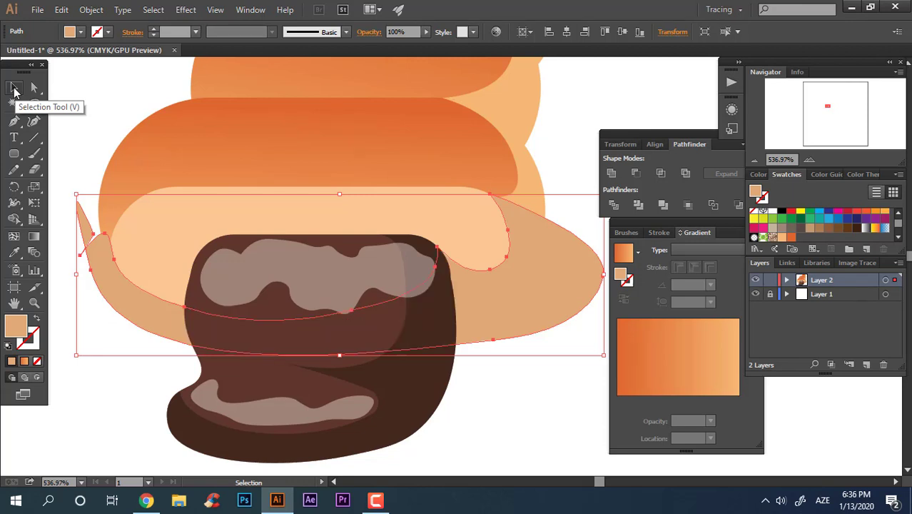
pyautogui.click(486, 384)
# Divide the pale inner shape and the overlapping tan shape with Pathfinder, and ungroup the resulting pieces.
pyautogui.click(400, 219)
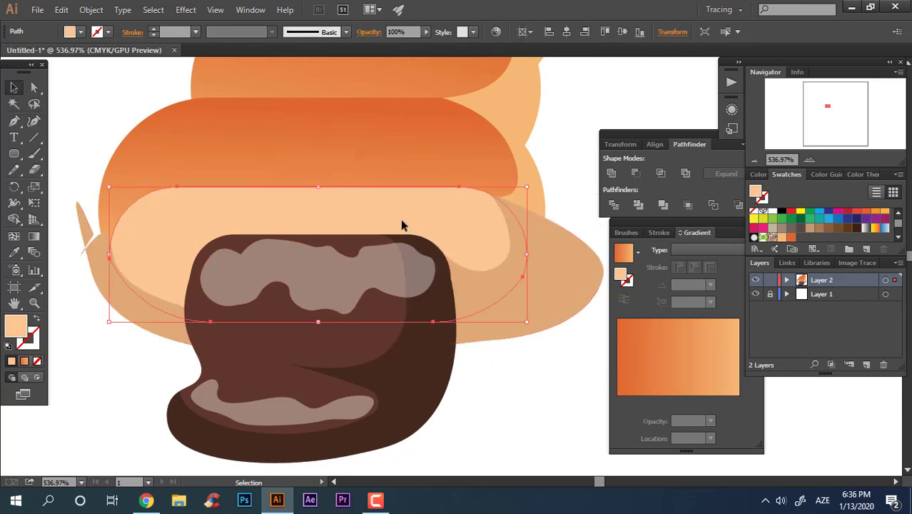
pyautogui.press('a')
pyautogui.keyDown('shift'); pyautogui.click(571, 295); pyautogui.keyUp('shift')
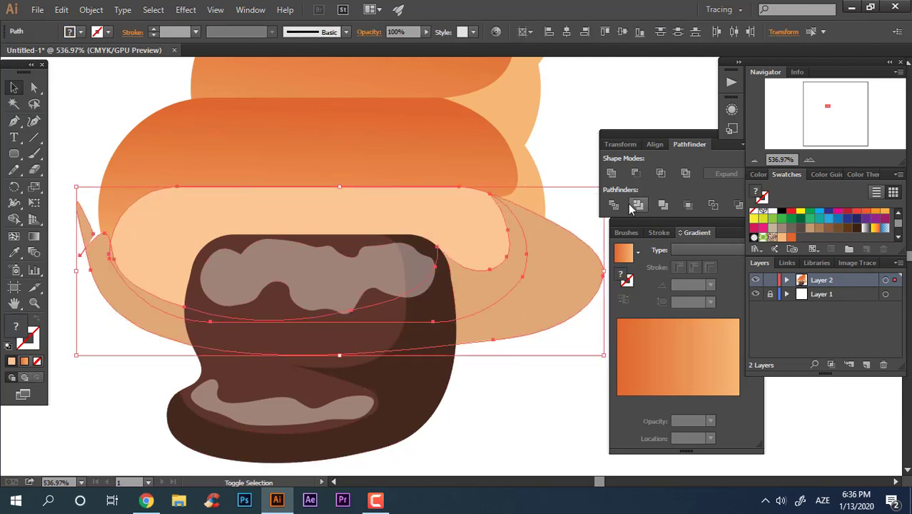
pyautogui.click(614, 205)
pyautogui.rightClick(577, 260)
pyautogui.click(613, 337)
pyautogui.click(548, 417)
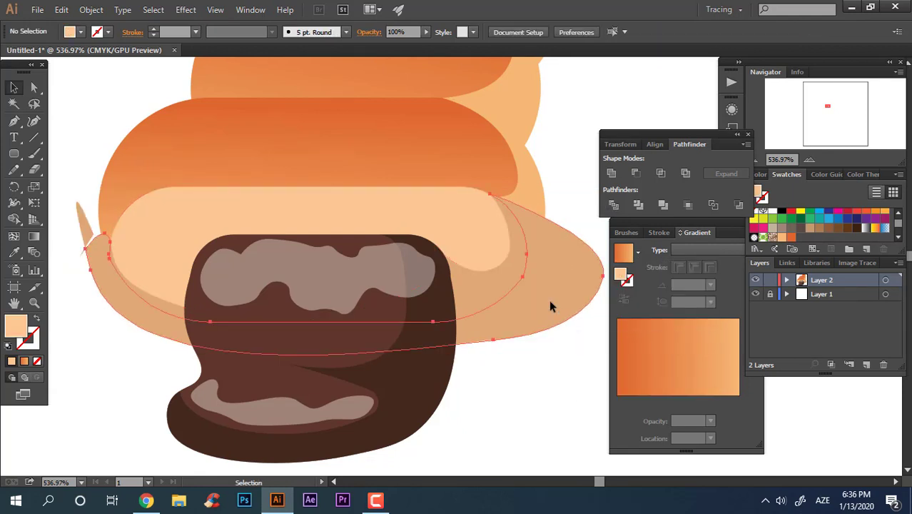
# Delete the surplus tan pieces that stick out beyond the pale inner shape, including the small sliver beside its left end.
pyautogui.doubleClick(549, 299)
pyautogui.click(548, 359)
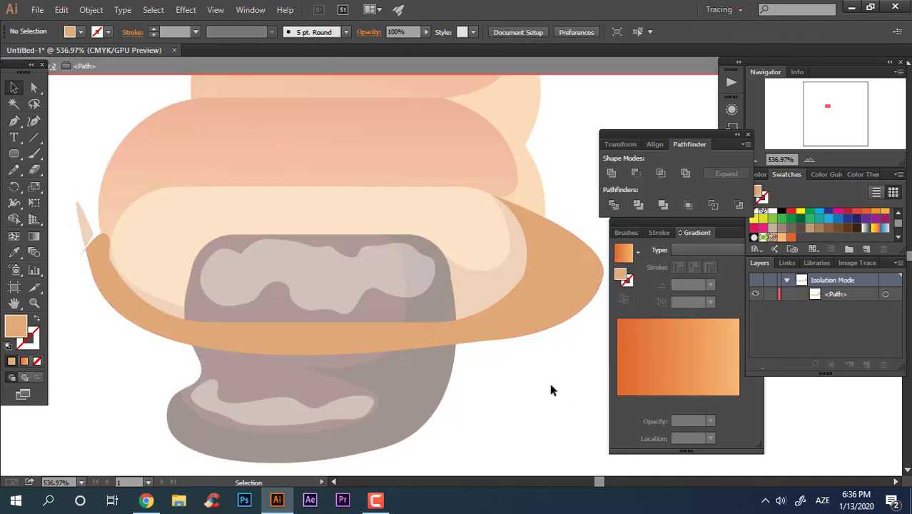
pyautogui.doubleClick(548, 380)
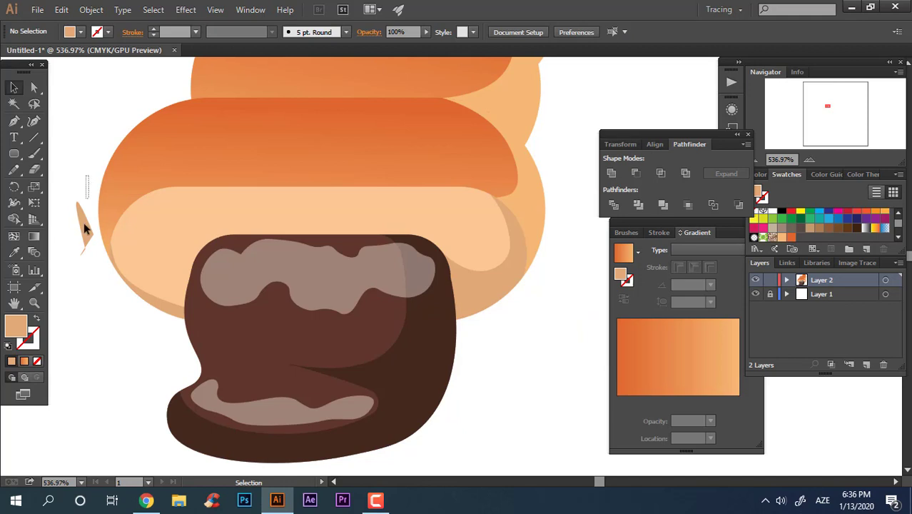
pyautogui.press('Delete')
# Draw a curved Pen path spiralling outward from the middle of the lowest orange tier to a point near its upper-left edge.
pyautogui.press('z')
pyautogui.moveTo(471, 285); pyautogui.dragTo(403, 267)
pyautogui.moveTo(335, 222); pyautogui.dragTo(492, 244)
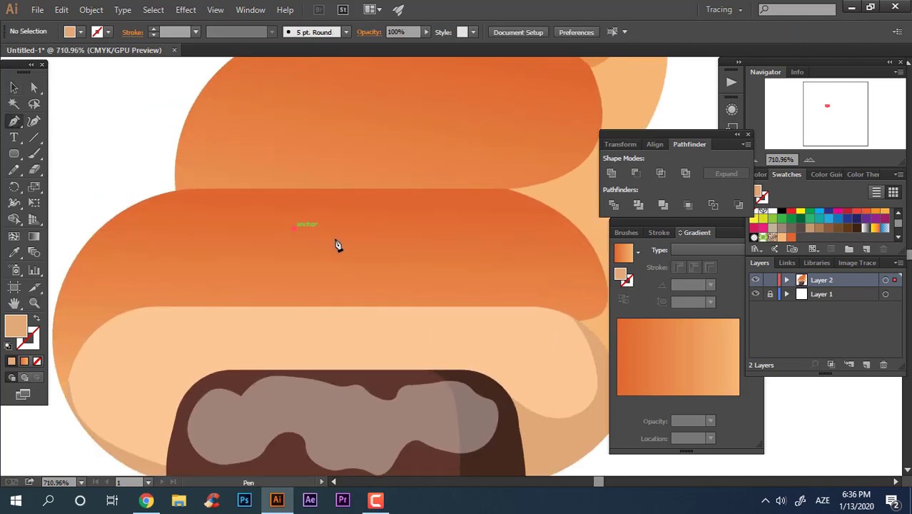
pyautogui.moveTo(393, 223); pyautogui.dragTo(396, 223)
pyautogui.moveTo(287, 201); pyautogui.dragTo(221, 216)
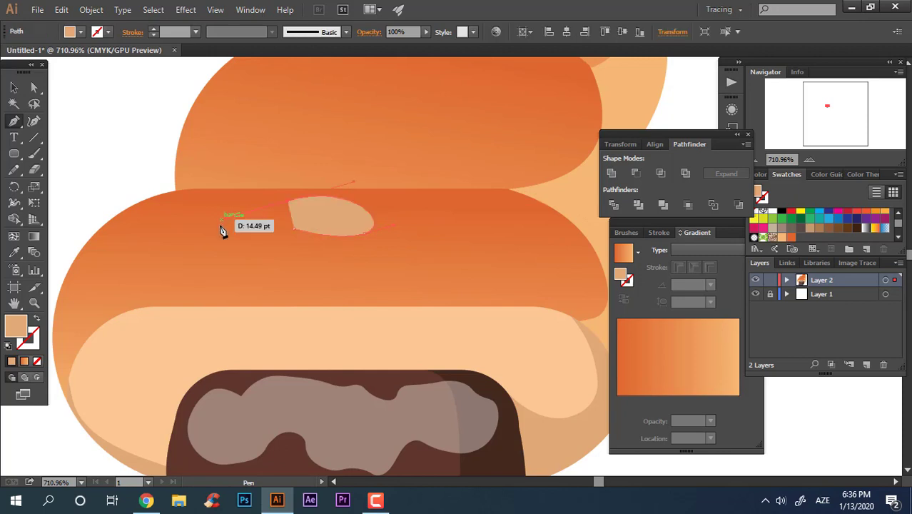
pyautogui.moveTo(243, 252); pyautogui.dragTo(343, 267)
pyautogui.moveTo(448, 253); pyautogui.dragTo(507, 233)
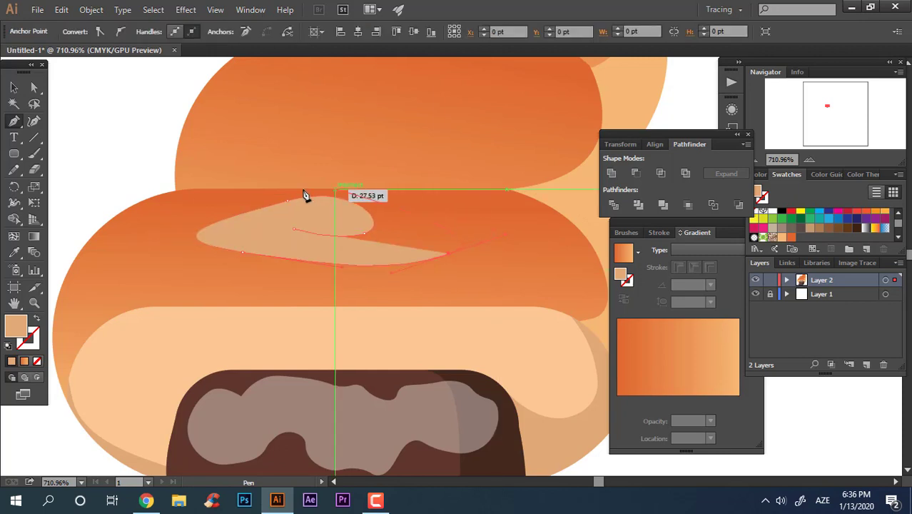
pyautogui.moveTo(205, 210); pyautogui.dragTo(21, 246)
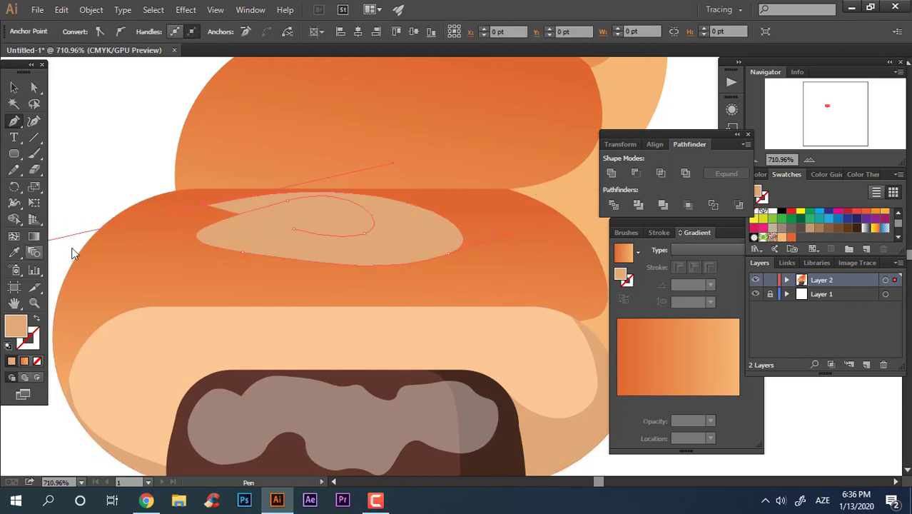
# Curve the Pen path back inward to the centre and close it, forming a tapered, flattened spiral band.
pyautogui.click(205, 206)
pyautogui.moveTo(409, 214); pyautogui.dragTo(424, 223)
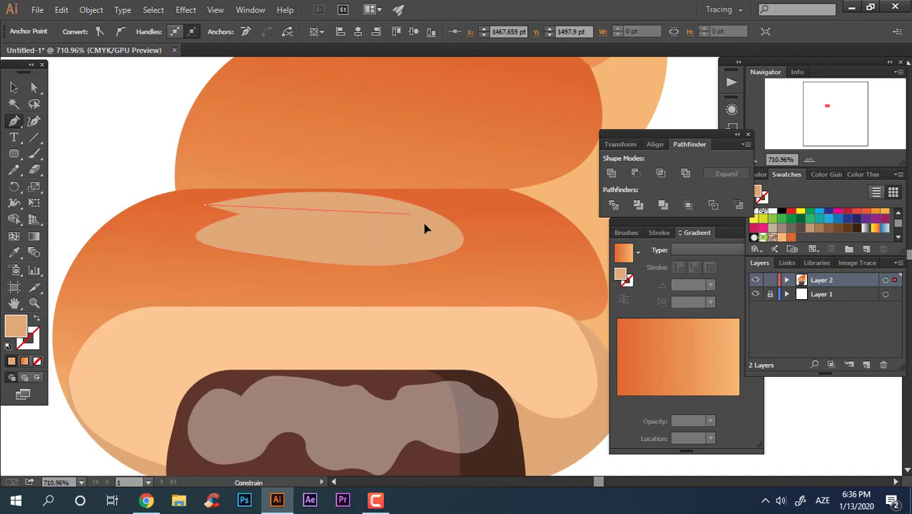
pyautogui.moveTo(479, 251); pyautogui.dragTo(479, 252)
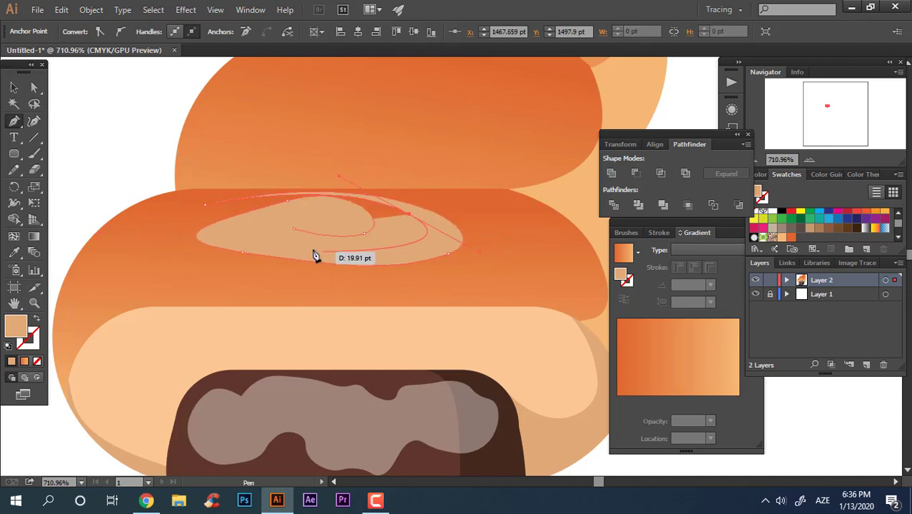
pyautogui.moveTo(280, 244); pyautogui.dragTo(254, 235)
pyautogui.moveTo(315, 205); pyautogui.dragTo(364, 218)
pyautogui.moveTo(295, 229); pyautogui.dragTo(213, 232)
# Fill the spiral with the darker orange C45123, starting from the orange swatch.
pyautogui.press('z')
pyautogui.moveTo(408, 225); pyautogui.dragTo(307, 239)
pyautogui.moveTo(479, 181); pyautogui.dragTo(538, 264)
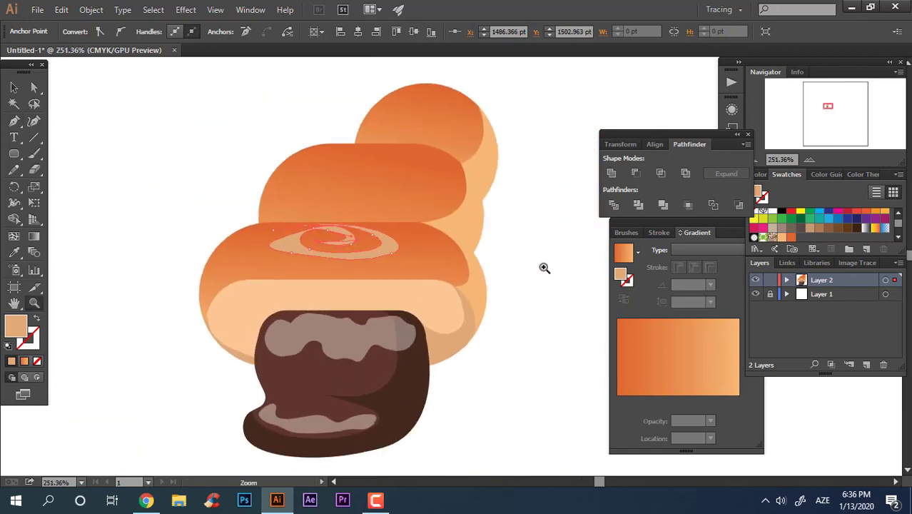
pyautogui.click(790, 238)
pyautogui.click(356, 214)
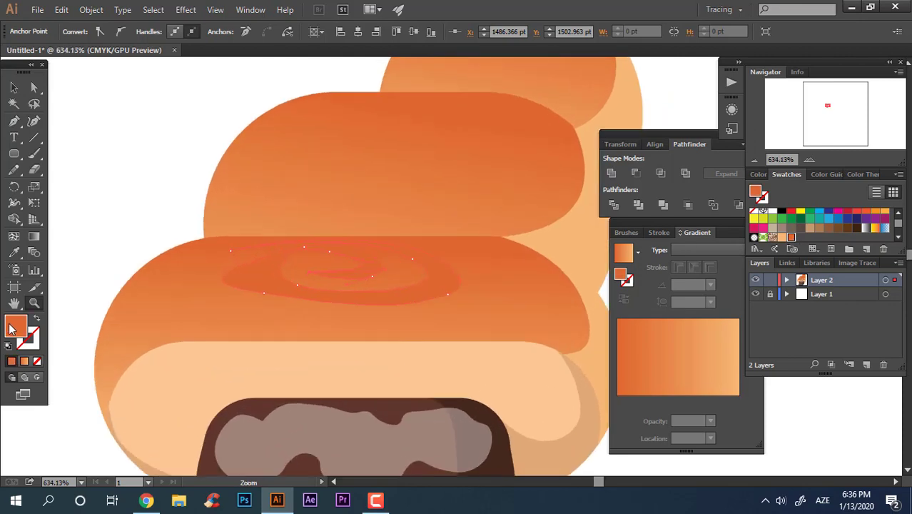
pyautogui.moveTo(431, 225); pyautogui.dragTo(439, 238)
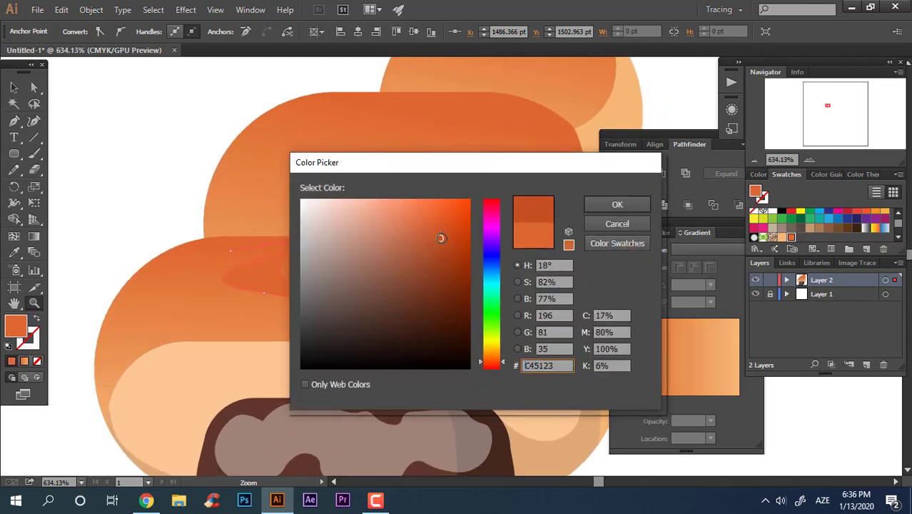
pyautogui.click(615, 204)
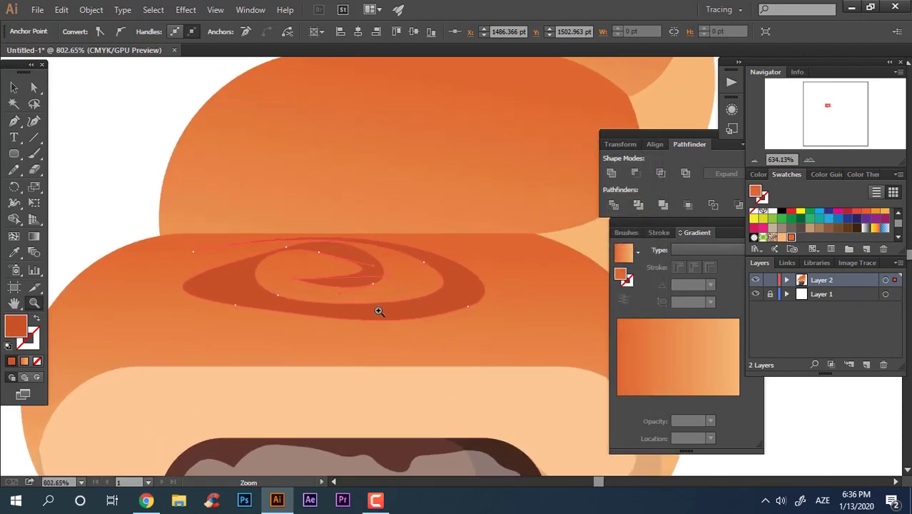
# Refine the spiral's outer curve with the Curvature tool and deselect it.
pyautogui.click(379, 310)
pyautogui.click(34, 122)
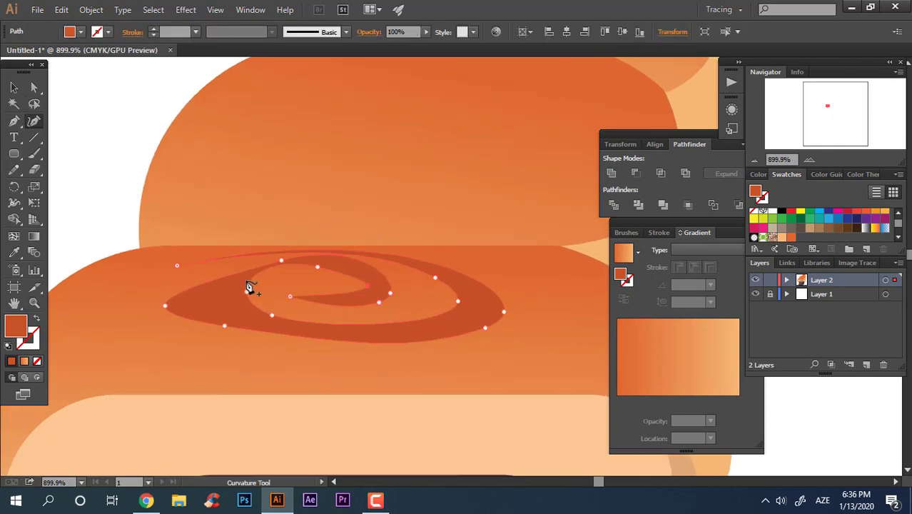
pyautogui.moveTo(201, 305); pyautogui.dragTo(200, 306)
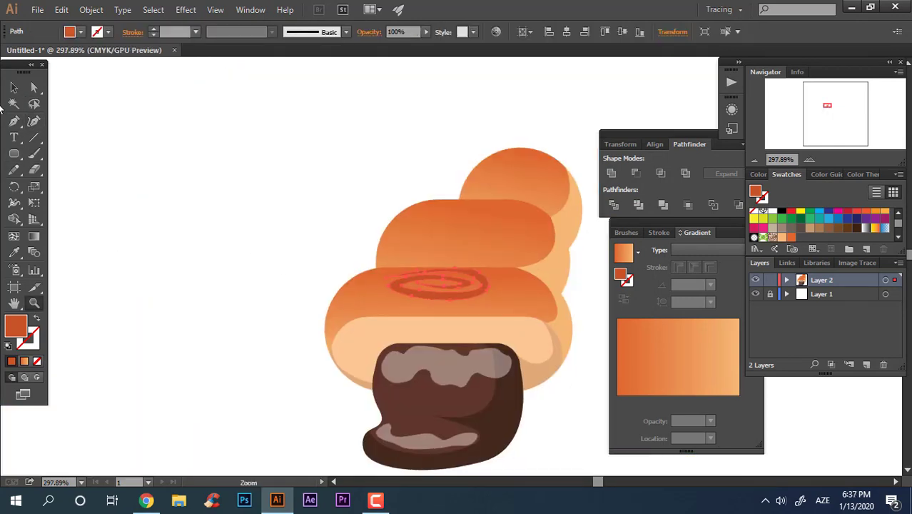
pyautogui.click(96, 145)
# Shift the spiral down about 1 pt on the lowest orange tier.
pyautogui.press('z')
pyautogui.moveTo(280, 216); pyautogui.dragTo(179, 226)
pyautogui.moveTo(390, 314); pyautogui.dragTo(312, 289)
pyautogui.moveTo(301, 225); pyautogui.dragTo(540, 333)
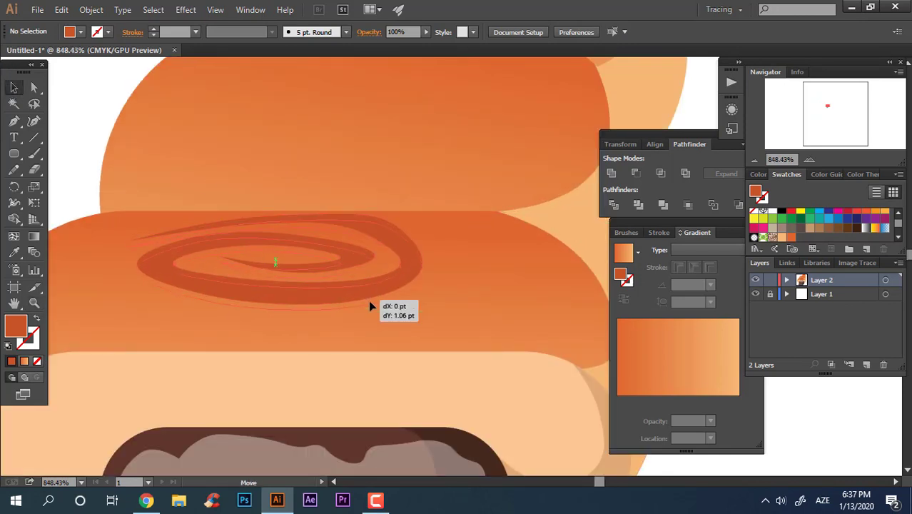
pyautogui.moveTo(369, 301); pyautogui.dragTo(369, 302)
pyautogui.press('z')
pyautogui.moveTo(440, 303); pyautogui.dragTo(290, 294)
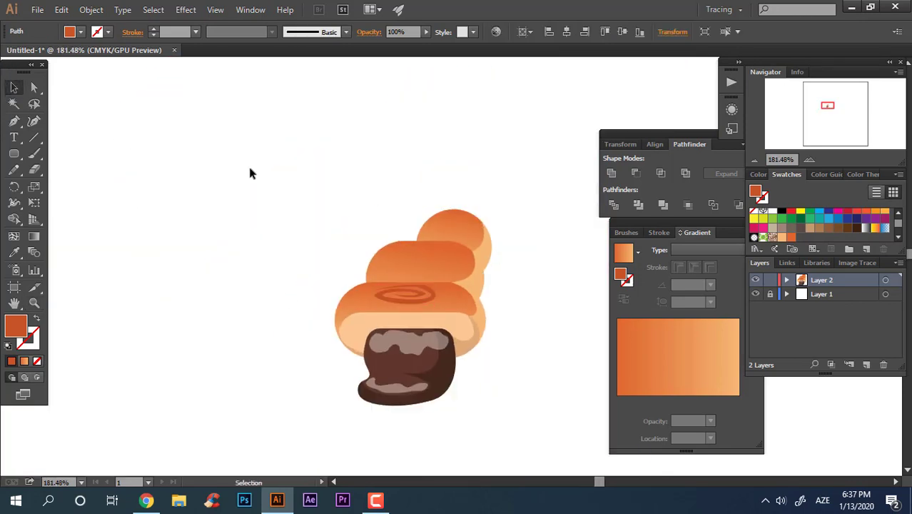
pyautogui.click(250, 172)
pyautogui.press('z')
pyautogui.moveTo(449, 286); pyautogui.dragTo(429, 306)
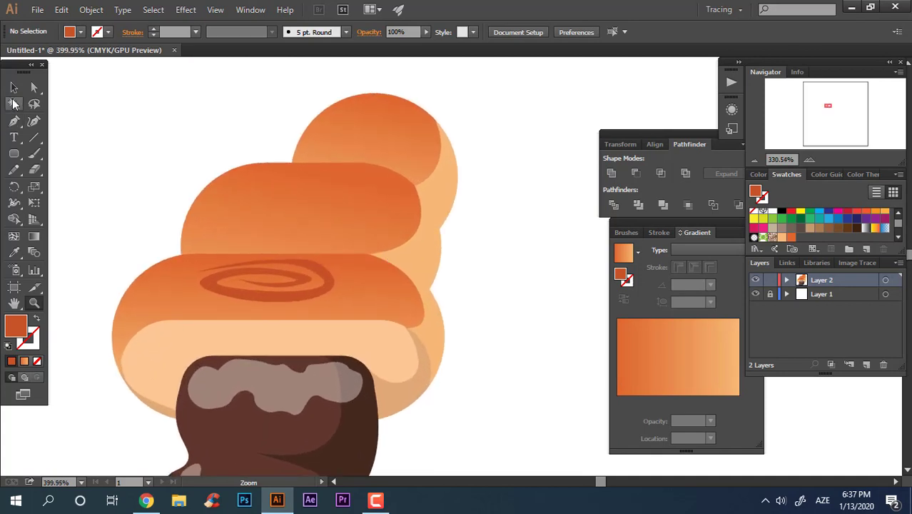
pyautogui.click(13, 87)
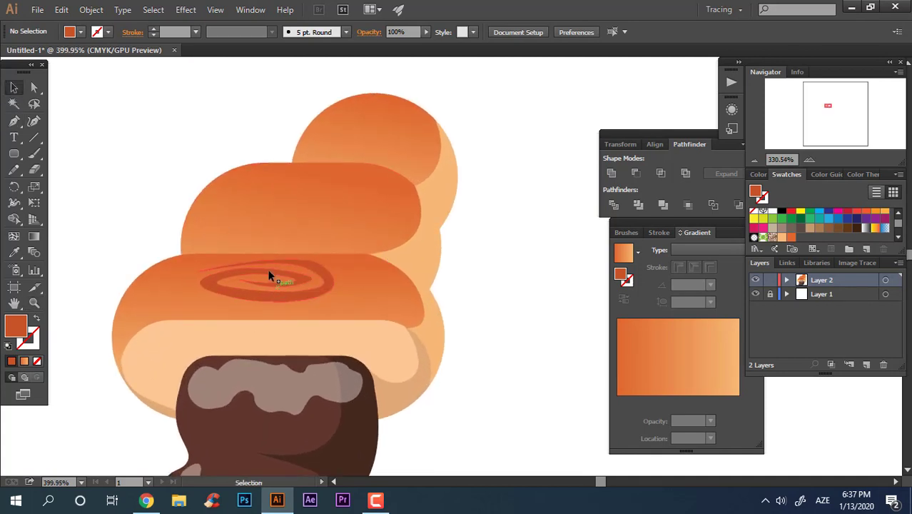
# Draw a small flat ellipse in the spiral's centre and unite it with the spiral using Pathfinder.
pyautogui.press('z')
pyautogui.moveTo(271, 279); pyautogui.dragTo(276, 307)
pyautogui.moveTo(15, 156); pyautogui.dragTo(69, 185)
pyautogui.moveTo(251, 279)
pyautogui.mouseDown()
pyautogui.moveTo(278, 274)
pyautogui.moveTo(254, 286)
pyautogui.mouseUp()
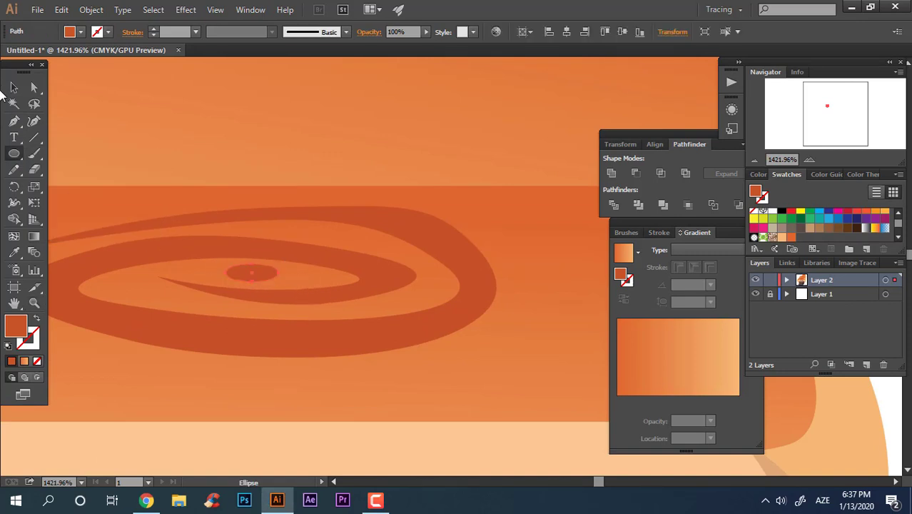
pyautogui.keyDown('shift'); pyautogui.click(395, 270); pyautogui.keyUp('shift')
pyautogui.click(613, 177)
pyautogui.press('z')
pyautogui.moveTo(367, 241); pyautogui.dragTo(269, 279)
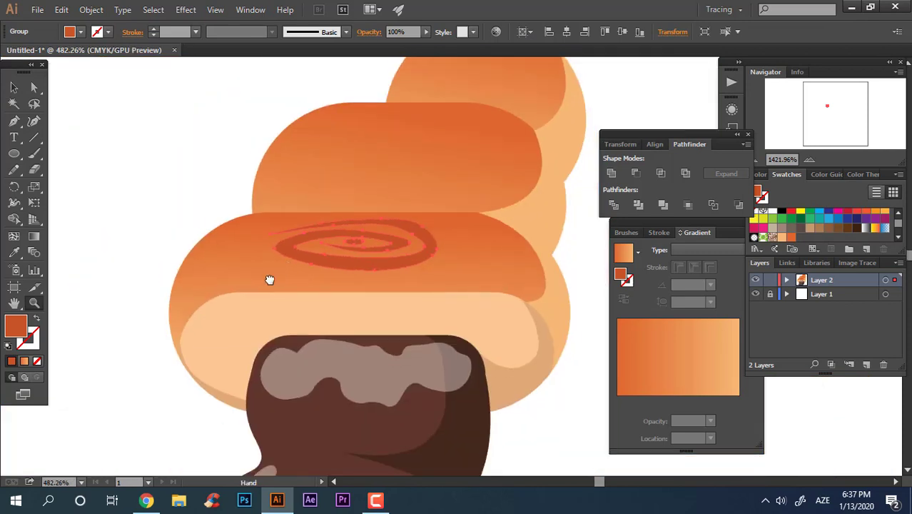
pyautogui.click(117, 151)
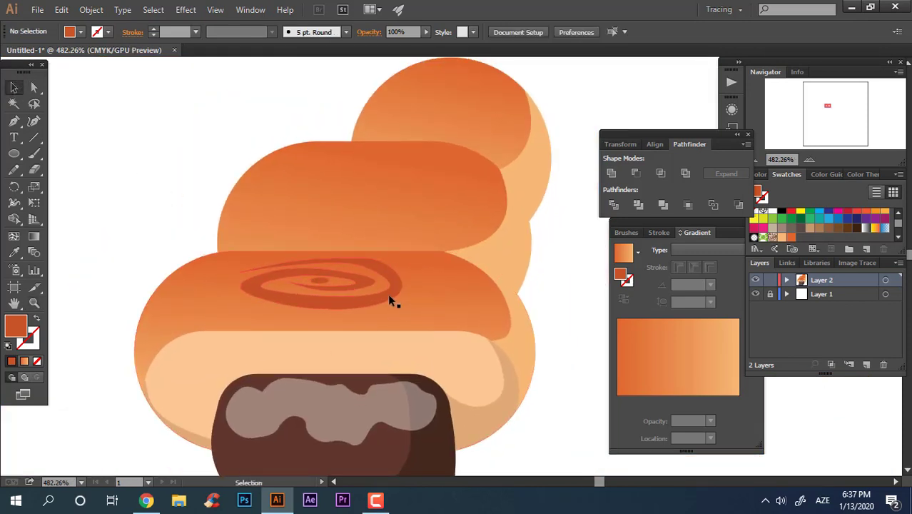
# Place copies of the spiral on the middle and top orange tiers, scaling them down to fit each tier.
pyautogui.moveTo(391, 299); pyautogui.dragTo(478, 91)
pyautogui.click(572, 218)
pyautogui.click(408, 185)
pyautogui.click(539, 228)
pyautogui.click(410, 192)
pyautogui.click(589, 96)
pyautogui.click(586, 96)
pyautogui.press('z')
pyautogui.moveTo(603, 106); pyautogui.dragTo(265, 269)
pyautogui.moveTo(386, 240)
pyautogui.mouseDown()
pyautogui.moveTo(246, 231)
pyautogui.moveTo(405, 279)
pyautogui.moveTo(420, 332)
pyautogui.moveTo(417, 285)
pyautogui.moveTo(475, 342)
pyautogui.moveTo(439, 307)
pyautogui.moveTo(532, 315)
pyautogui.moveTo(494, 287)
pyautogui.moveTo(515, 283)
pyautogui.moveTo(415, 274)
pyautogui.mouseUp()
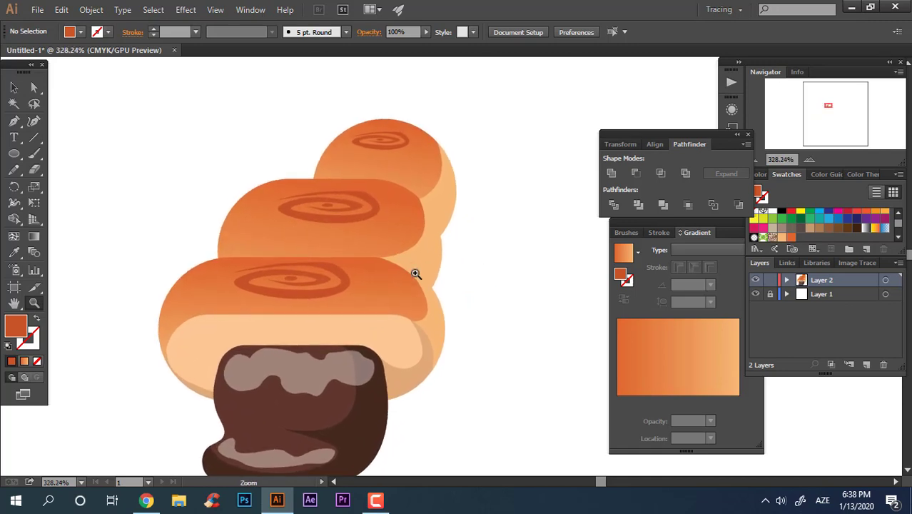
pyautogui.click(14, 123)
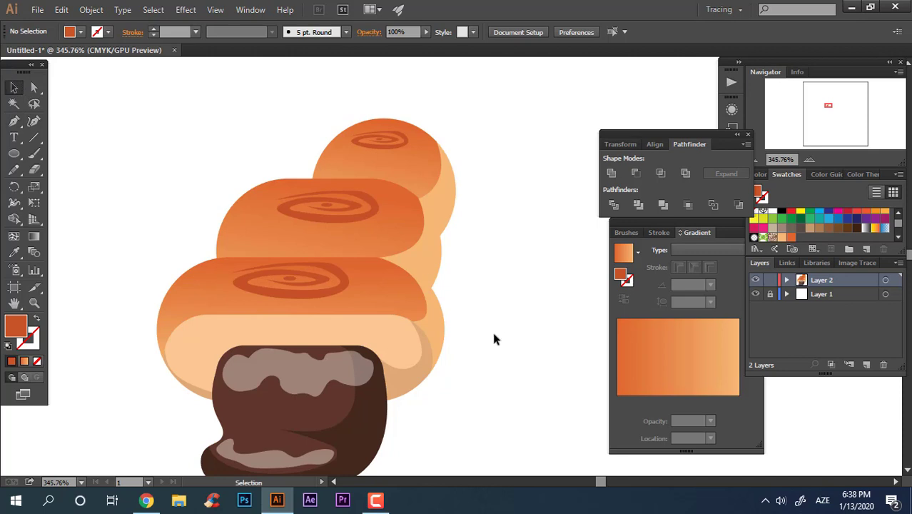
pyautogui.moveTo(471, 371); pyautogui.dragTo(510, 289)
pyautogui.press('z')
pyautogui.moveTo(494, 207); pyautogui.dragTo(463, 220)
pyautogui.moveTo(502, 247); pyautogui.dragTo(465, 269)
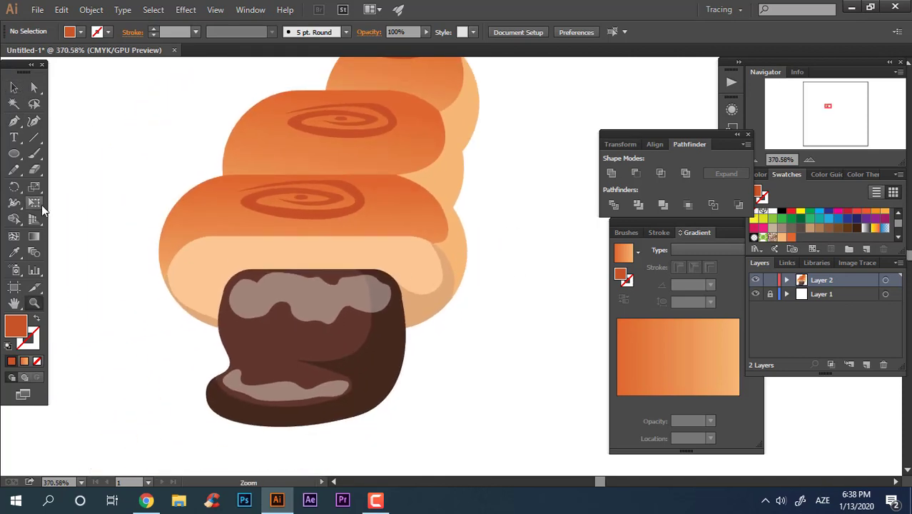
# Draw a small oval speckle on the pale inner shape and fill it with a darker tan based on the sampled pale colour.
pyautogui.moveTo(278, 257); pyautogui.dragTo(323, 272)
pyautogui.click(14, 154)
pyautogui.press('i')
pyautogui.moveTo(171, 250)
pyautogui.mouseDown()
pyautogui.moveTo(200, 266)
pyautogui.moveTo(216, 262)
pyautogui.moveTo(63, 179)
pyautogui.mouseUp()
pyautogui.click(177, 323)
pyautogui.press('v')
pyautogui.doubleClick(16, 326)
pyautogui.click(642, 204)
# Delete the unwanted shape, group the parts of the small oval speckle, and nudge the speckle slightly sideways.
pyautogui.click(324, 282)
pyautogui.press('Delete')
pyautogui.hotkey('ctrl', 'g')
pyautogui.press('z')
pyautogui.press('v')
pyautogui.moveTo(221, 319); pyautogui.dragTo(217, 319)
pyautogui.press('z')
pyautogui.press('v')
# Scatter copies of the tan speckle across the pale inner shape around the brown body, and deselect.
pyautogui.moveTo(129, 223); pyautogui.dragTo(164, 202)
pyautogui.moveTo(164, 202); pyautogui.dragTo(434, 215)
pyautogui.moveTo(434, 215); pyautogui.dragTo(484, 219)
pyautogui.moveTo(402, 232); pyautogui.dragTo(283, 203)
pyautogui.moveTo(217, 200); pyautogui.dragTo(296, 231)
pyautogui.moveTo(186, 219); pyautogui.dragTo(128, 272)
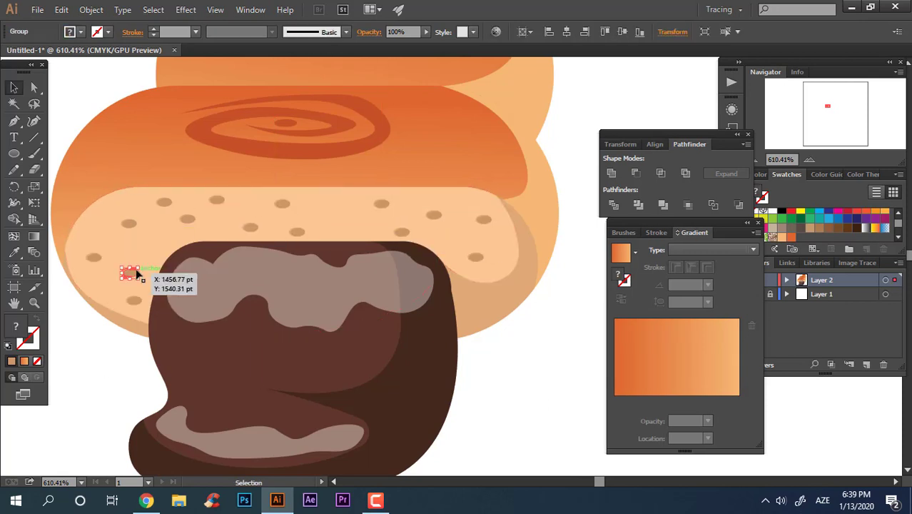
pyautogui.click(86, 385)
pyautogui.press('z')
pyautogui.moveTo(442, 335); pyautogui.dragTo(394, 324)
pyautogui.click(14, 87)
pyautogui.moveTo(548, 272); pyautogui.dragTo(563, 289)
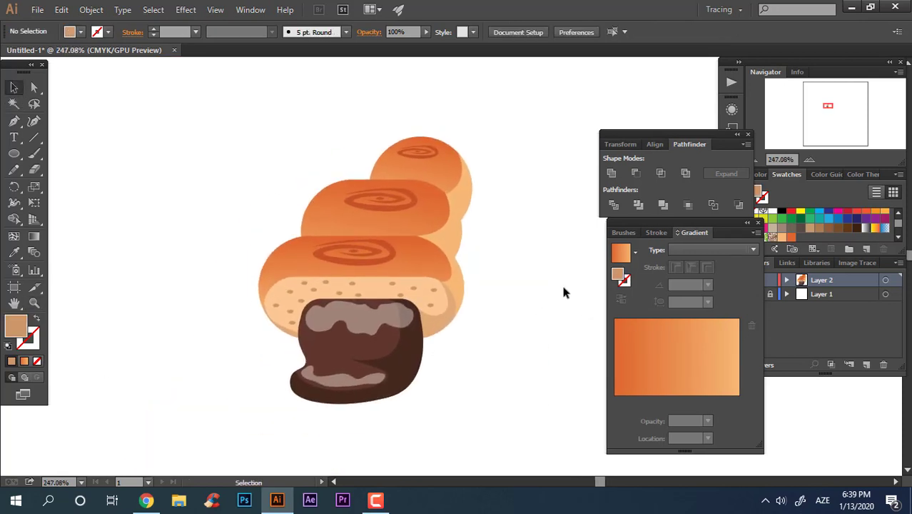